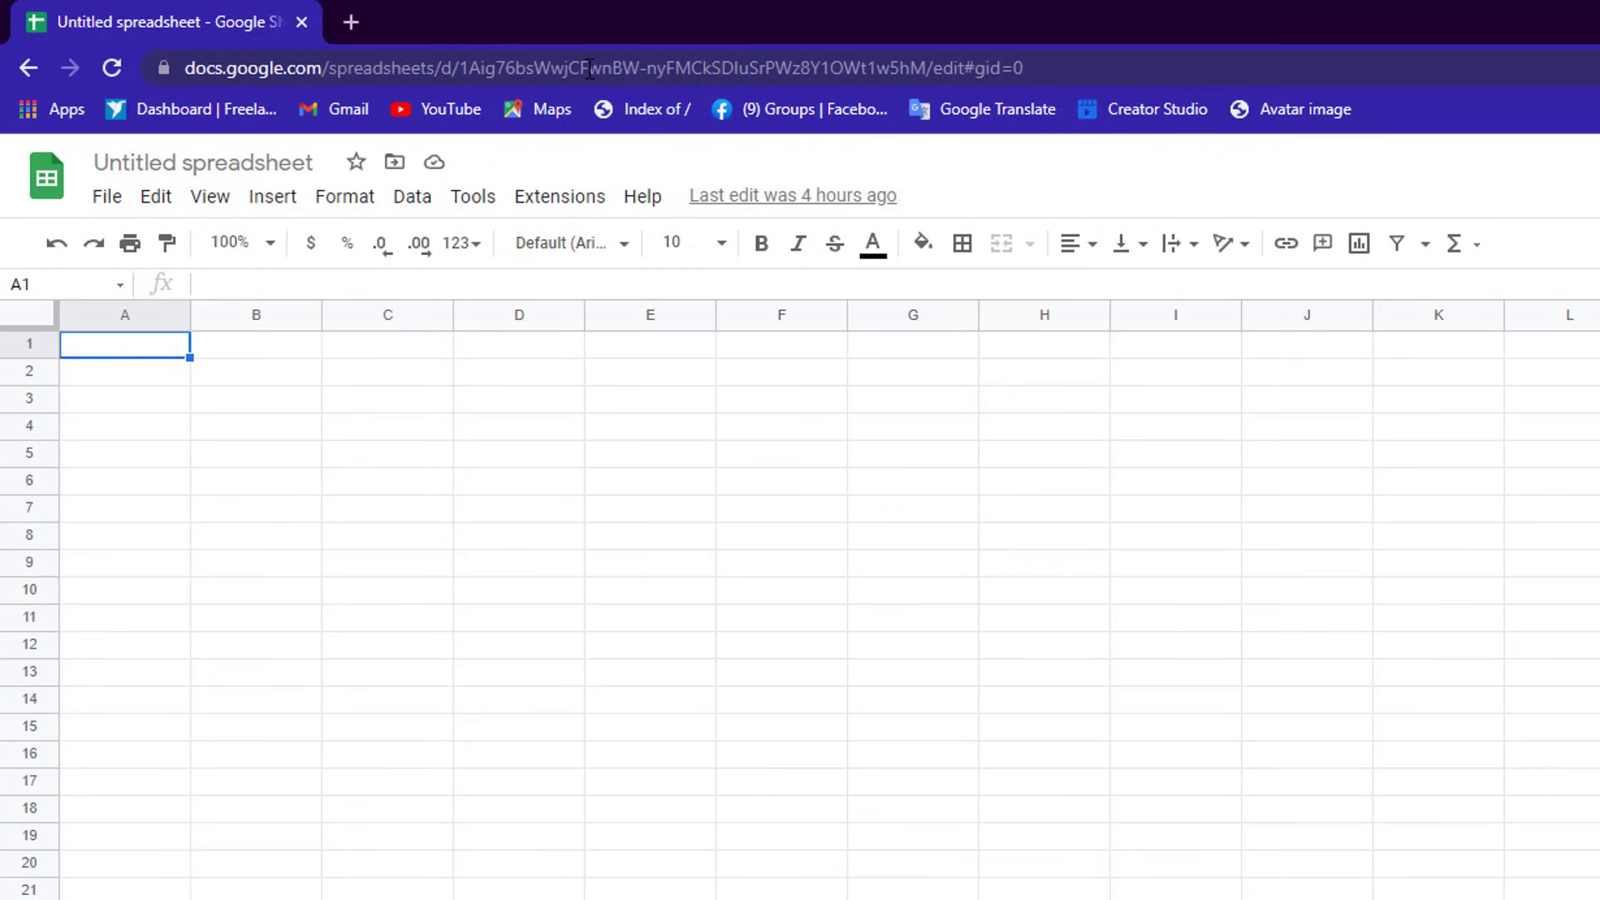
Step: Open a new Chrome tab showing the Google start page with the account signed in
left_click(352, 22)
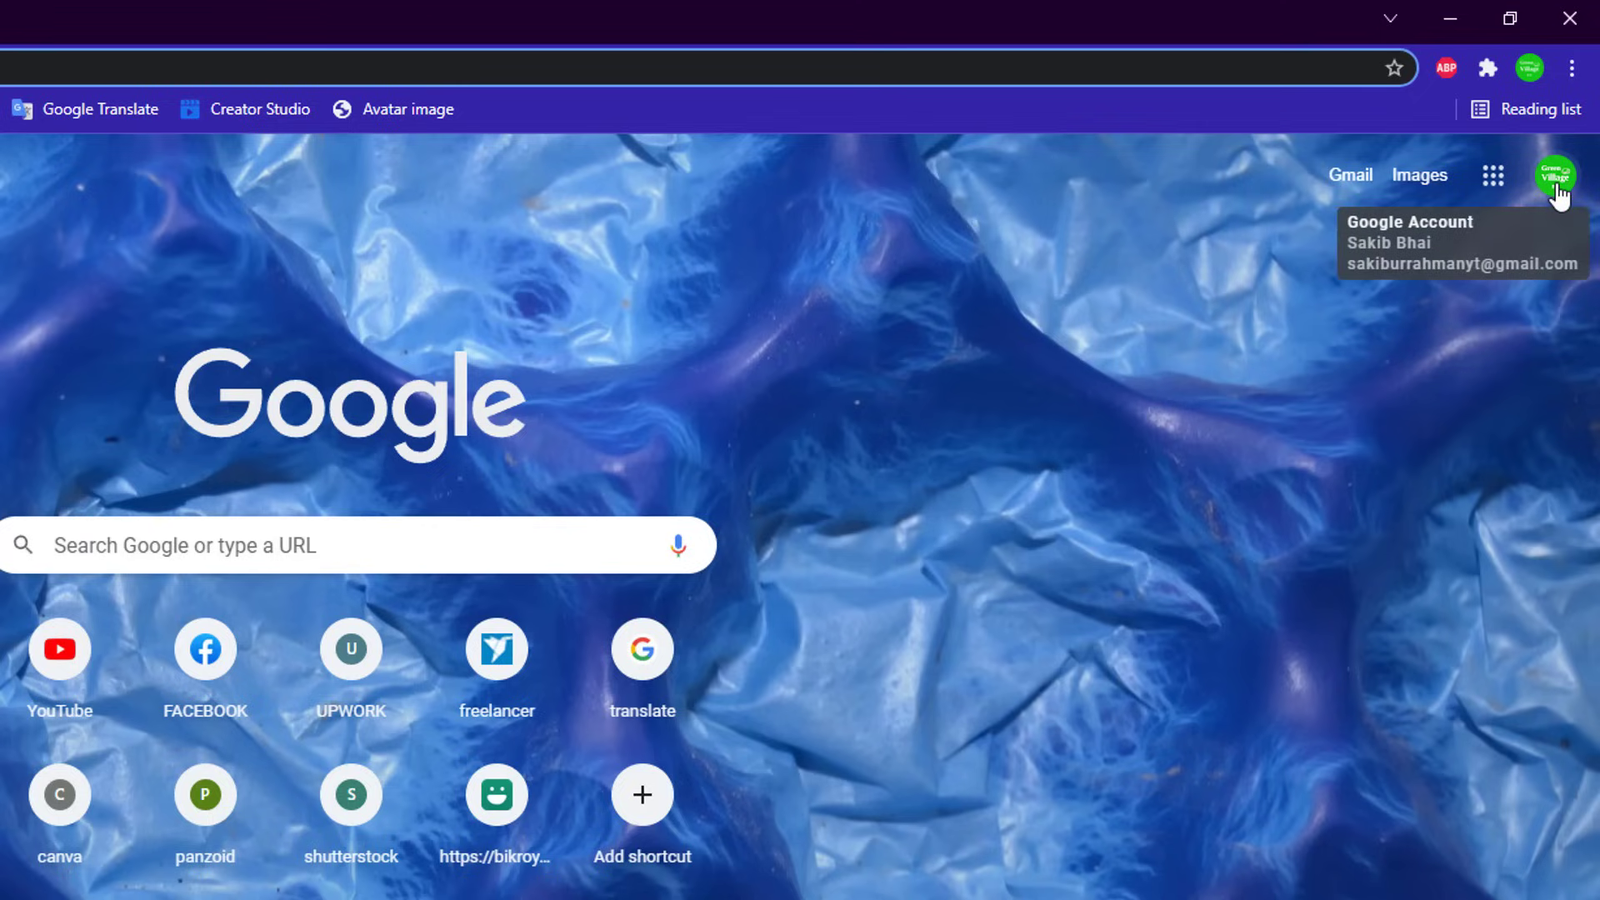
Step: Check the signed-in Google account, then open the Google apps launcher and scroll to Sheets
left_click(1555, 185)
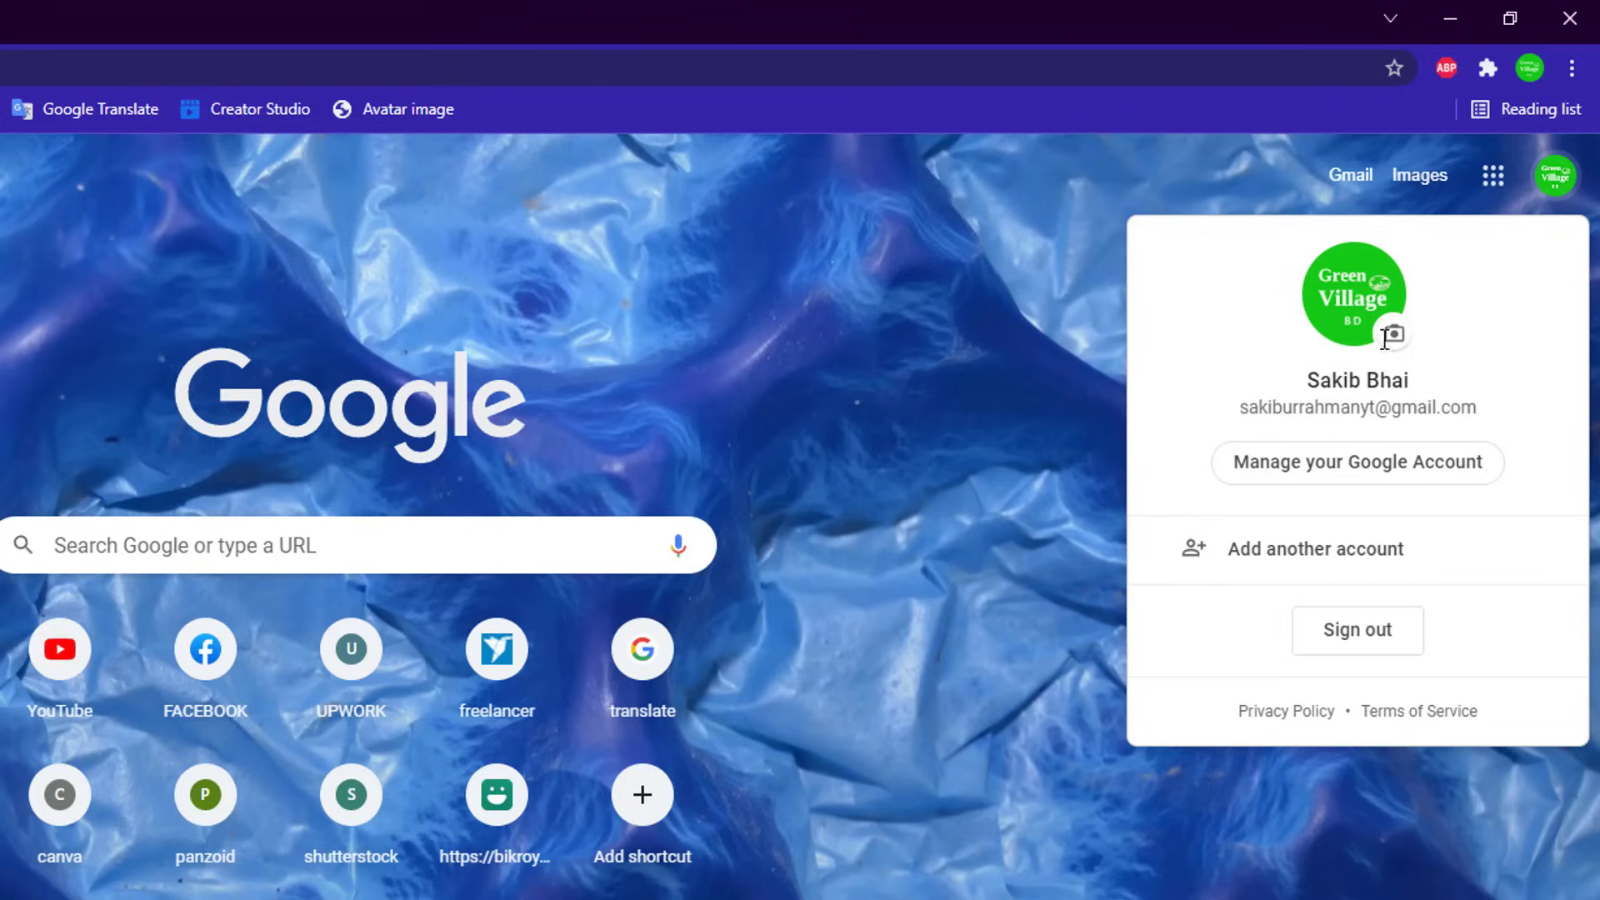
left_click(1245, 153)
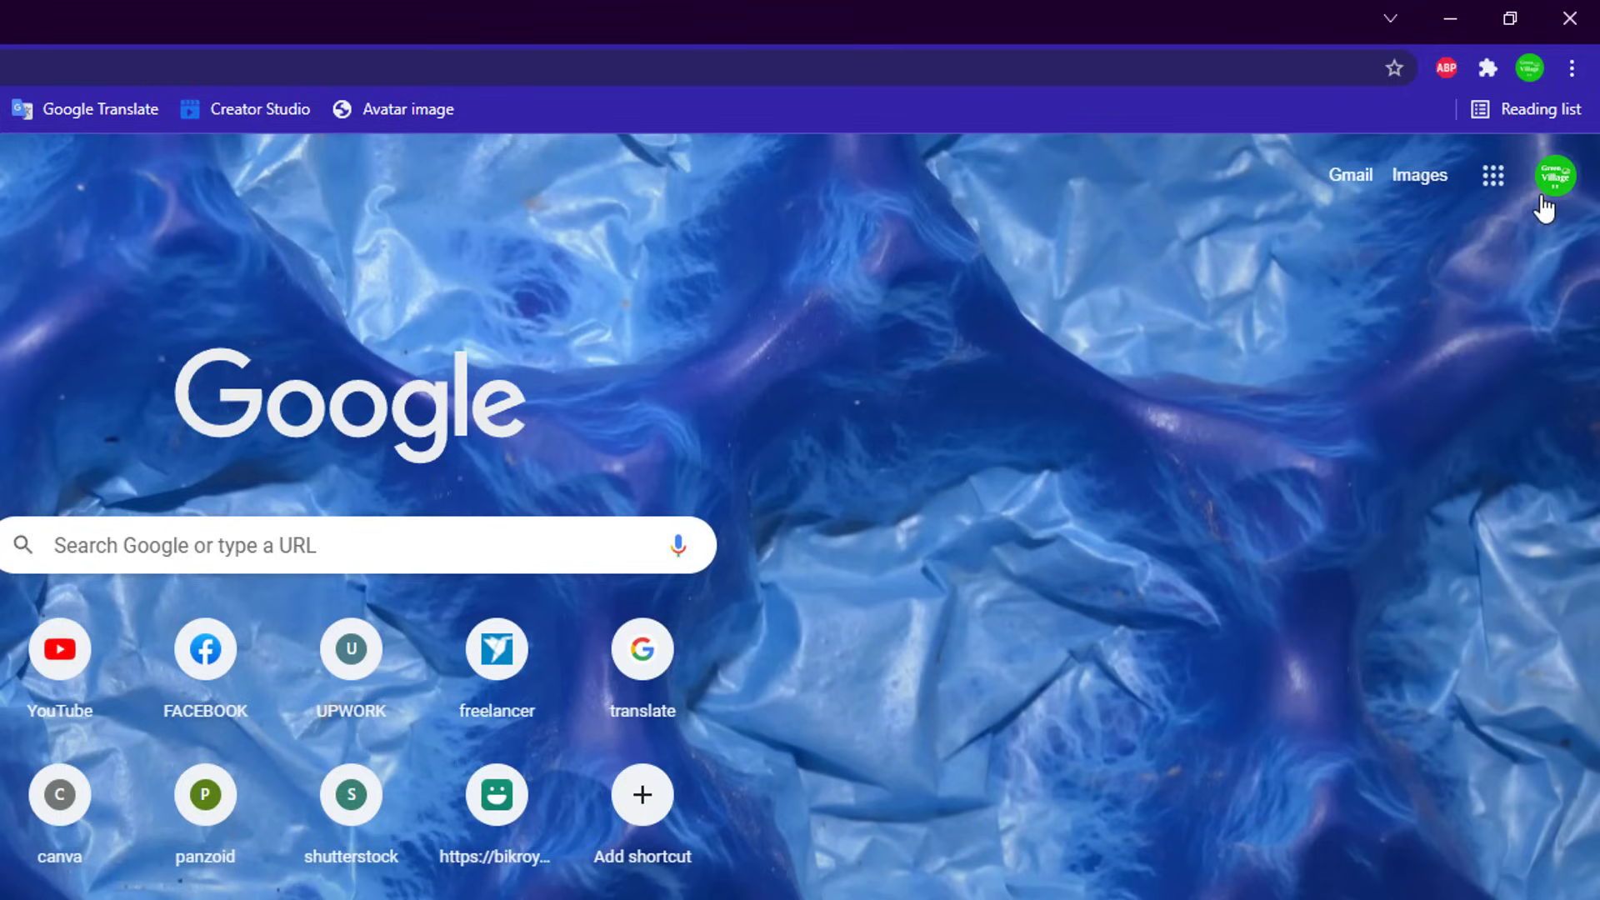
left_click(1493, 176)
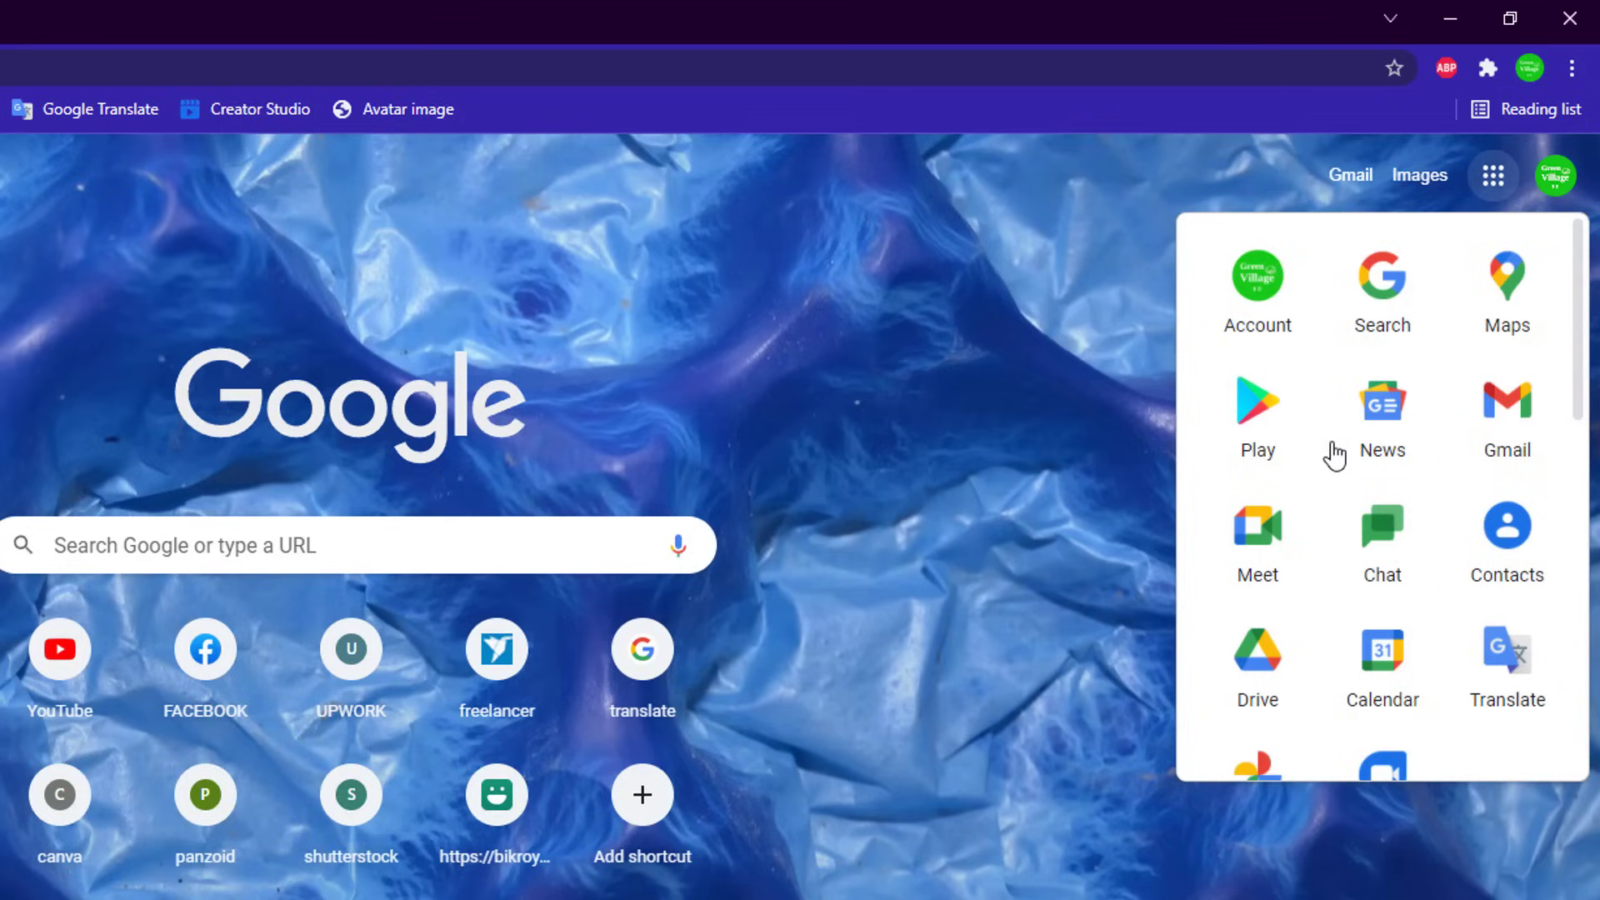
scroll(1437, 484, "down", 2)
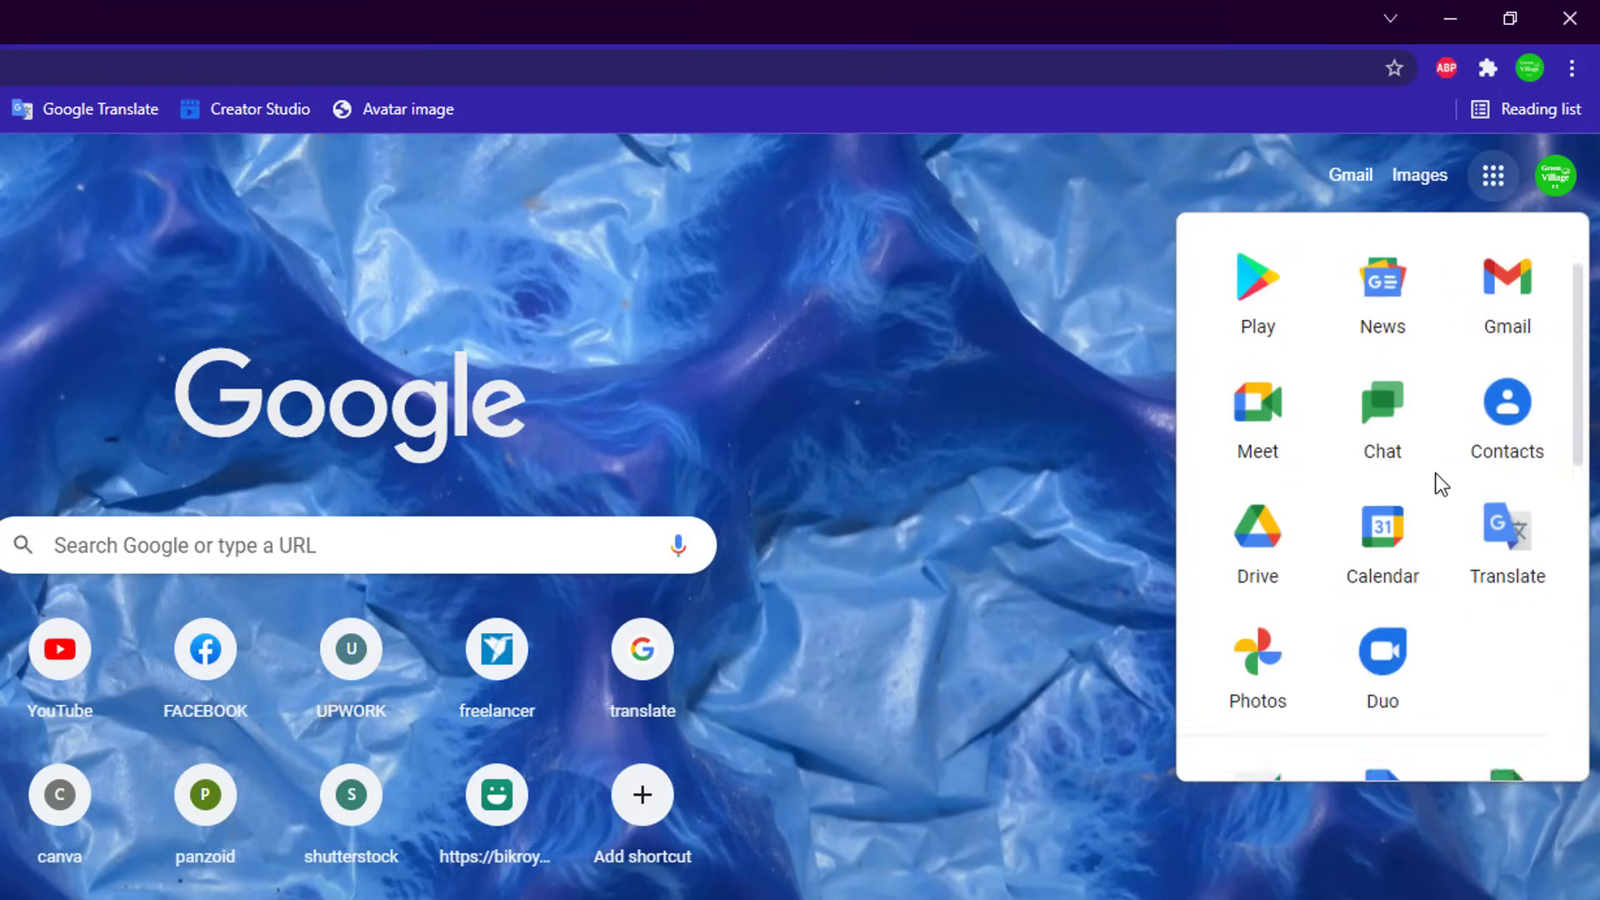
scroll(1438, 483, "down", 3)
scroll(1438, 484, "down", 2)
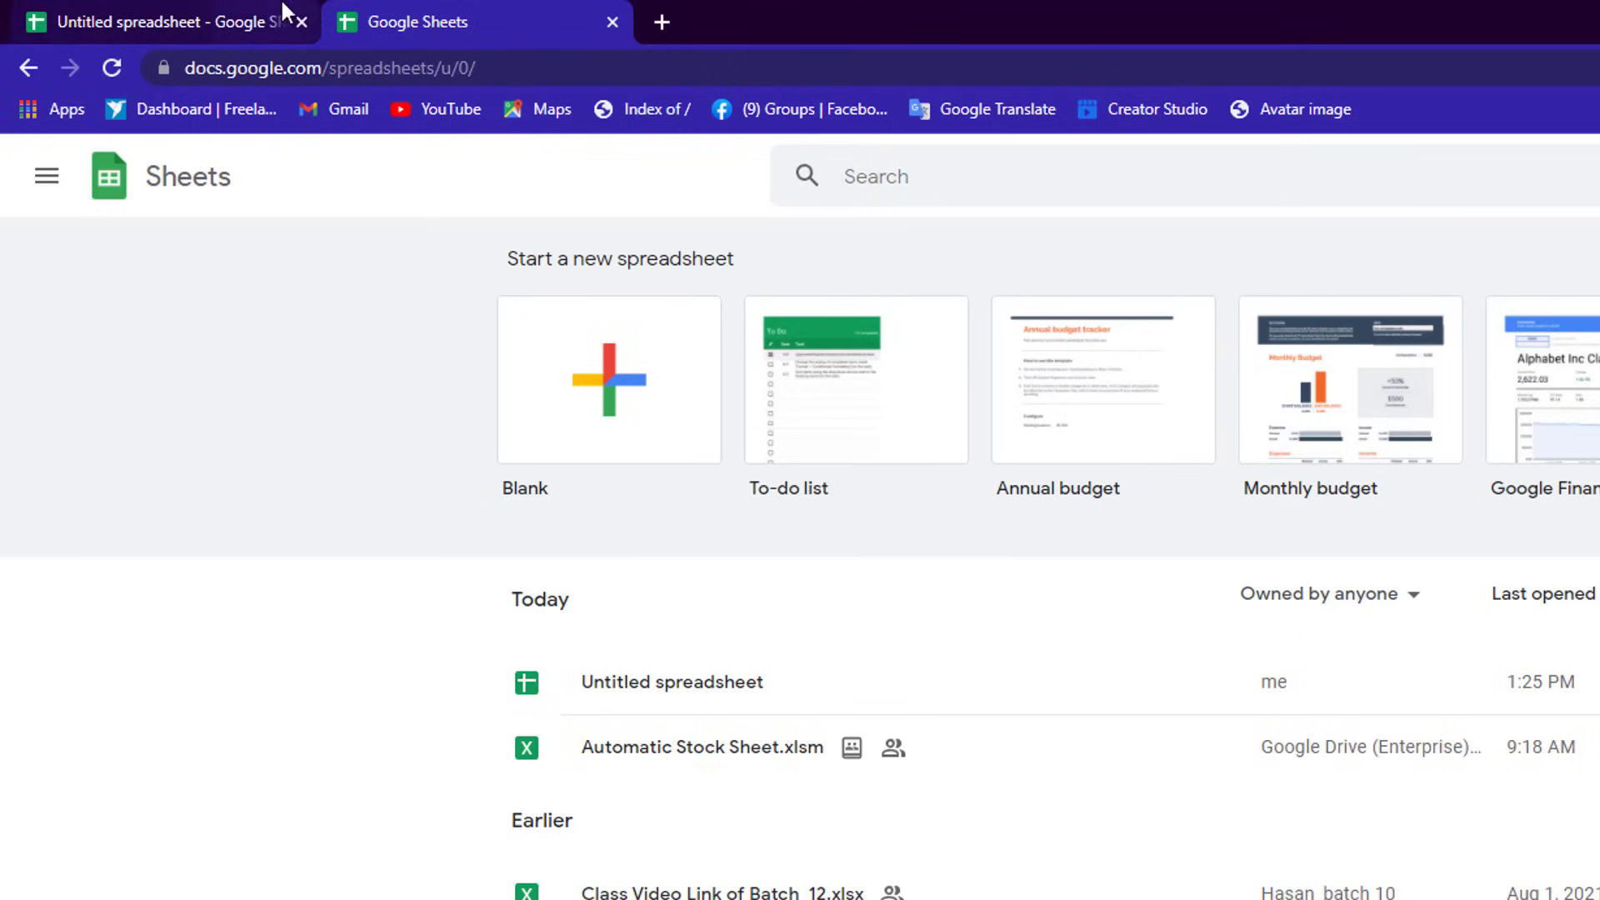
Step: In a new tab, search 'google sheet' and follow the official Google Sheets result into Sheets
left_click(663, 22)
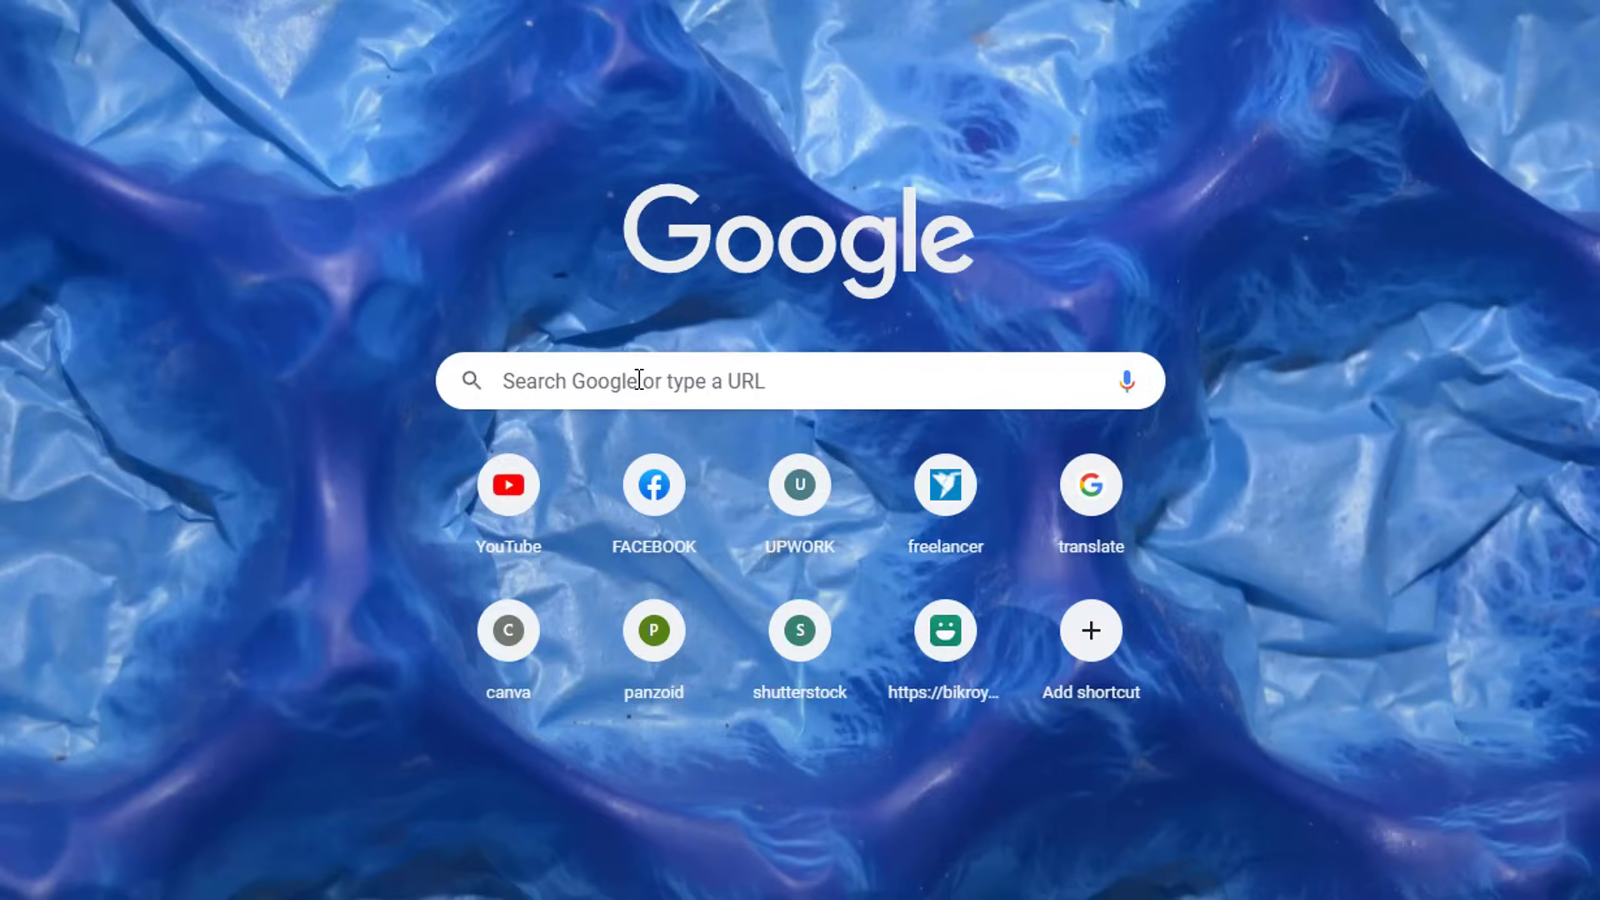
left_click(639, 380)
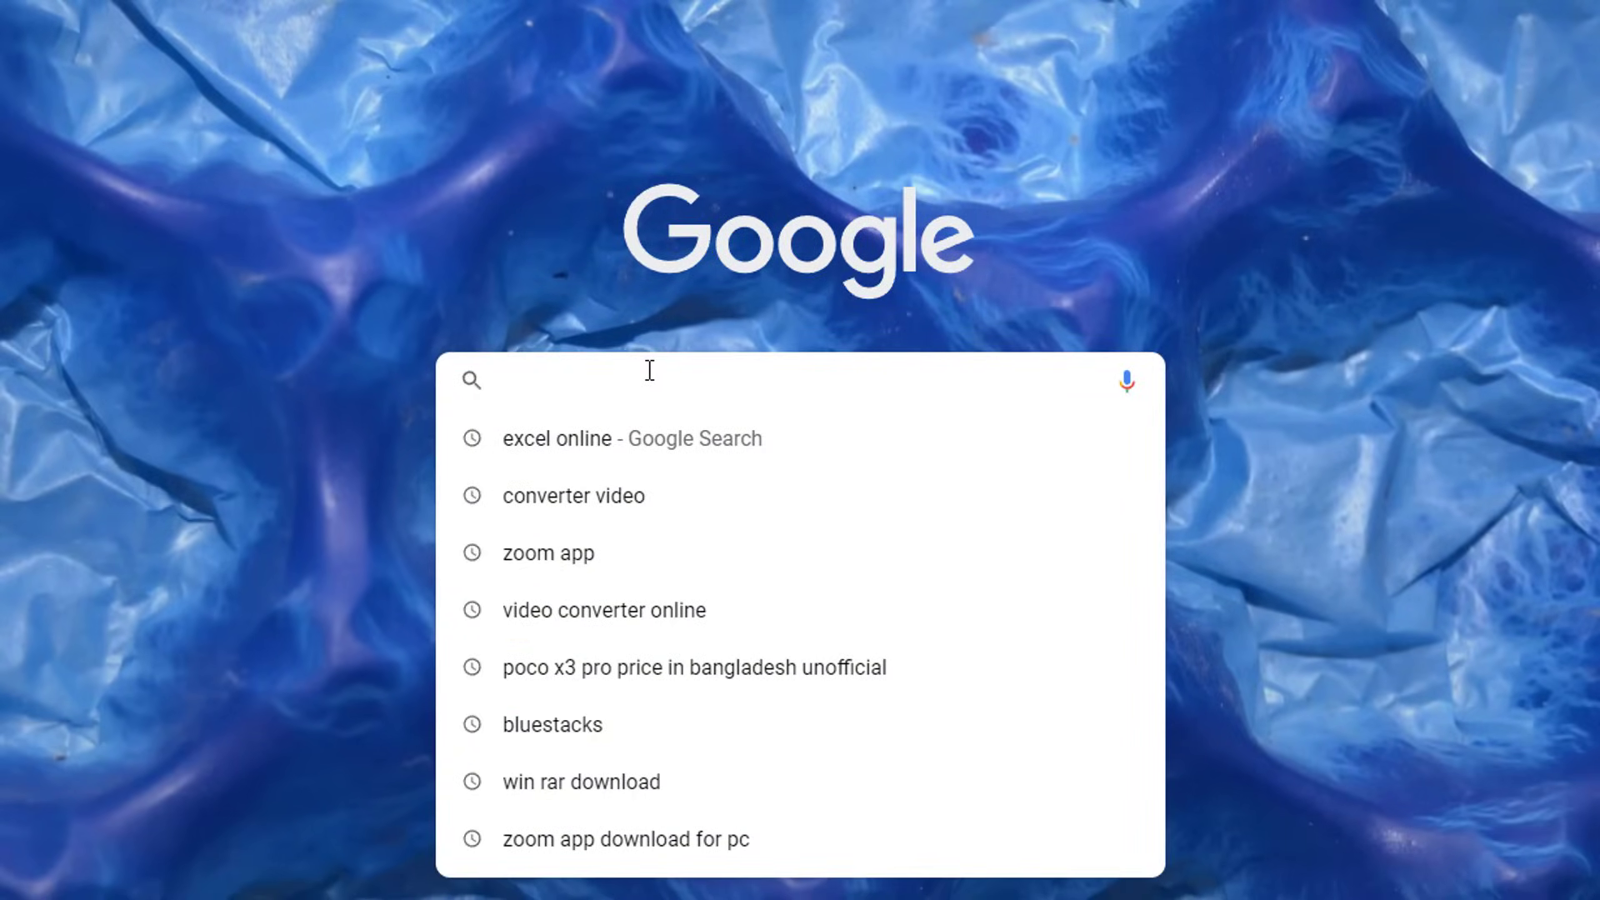
type("google ")
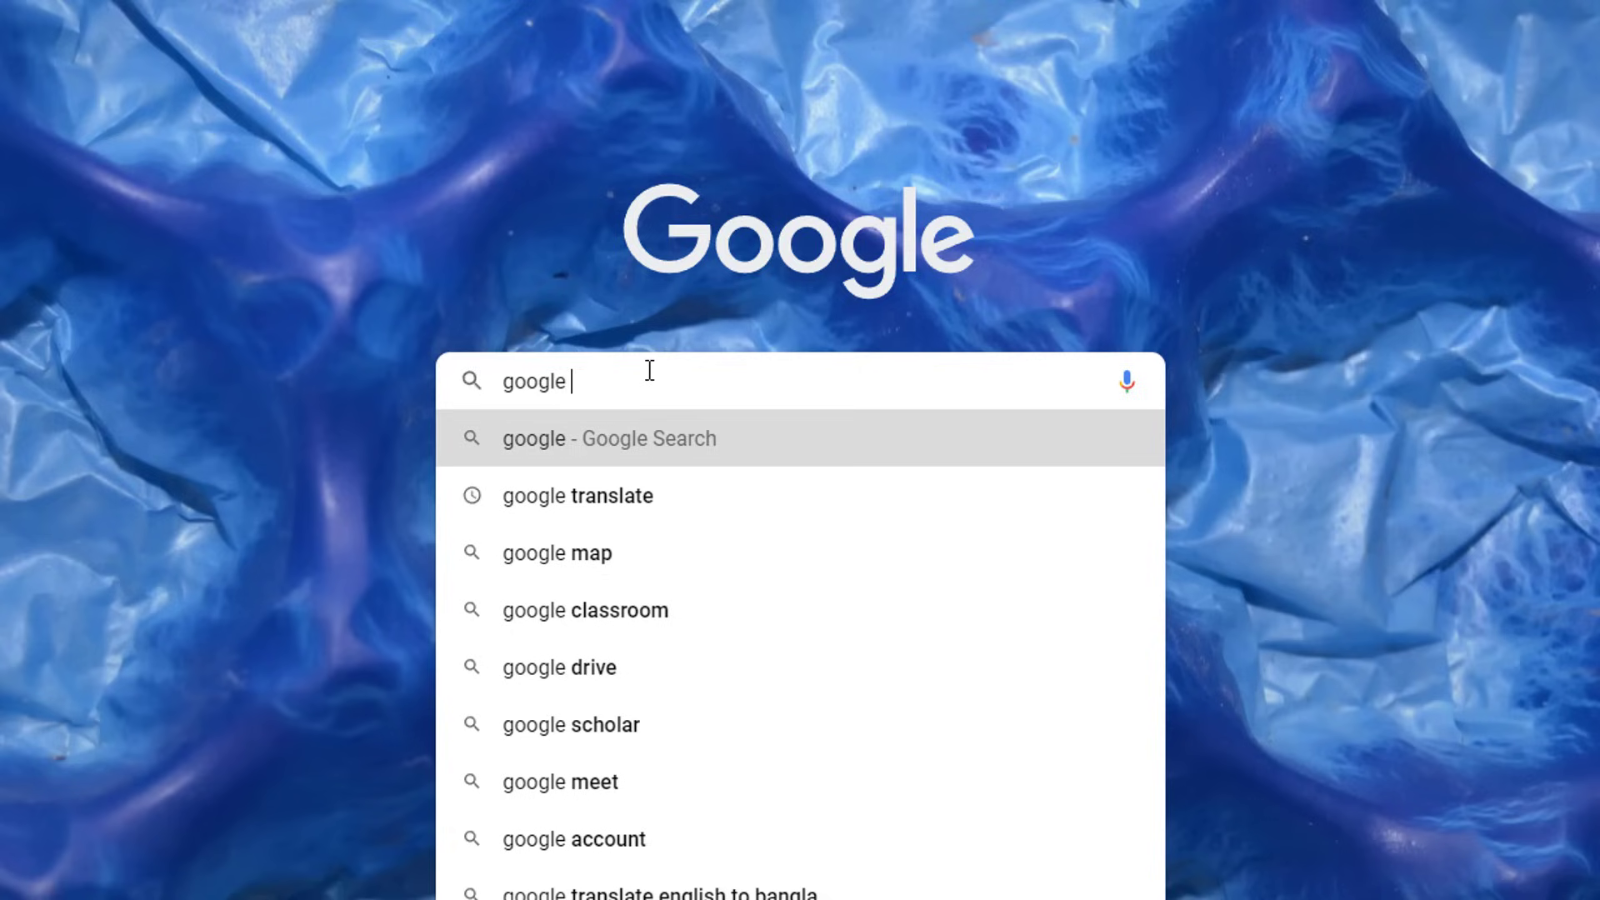
type("sheet")
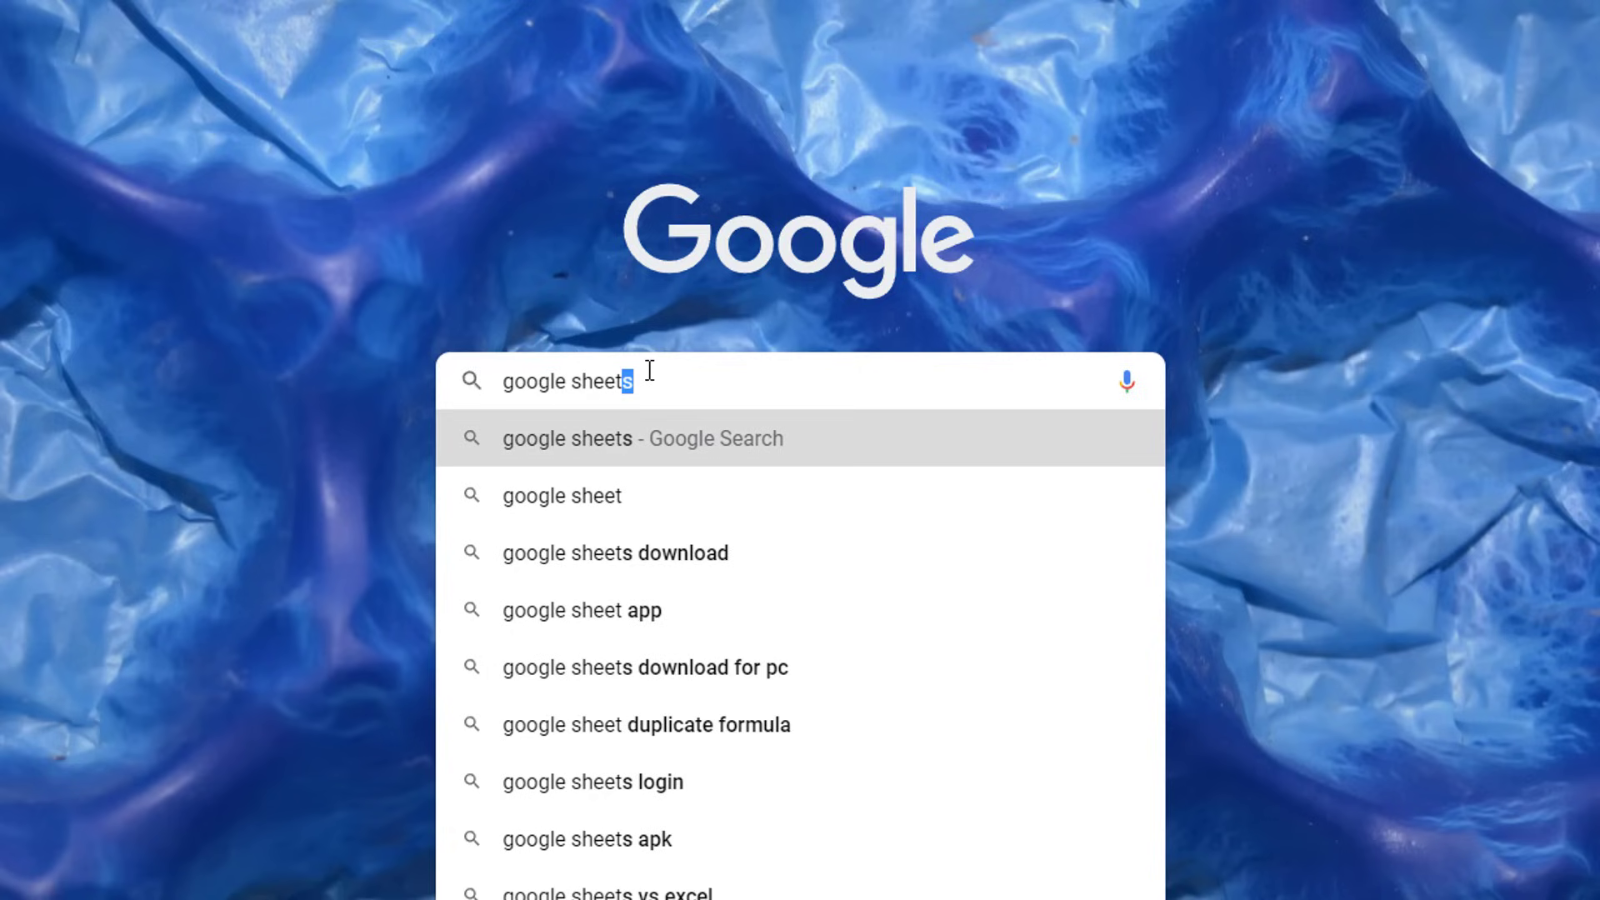
key("Return")
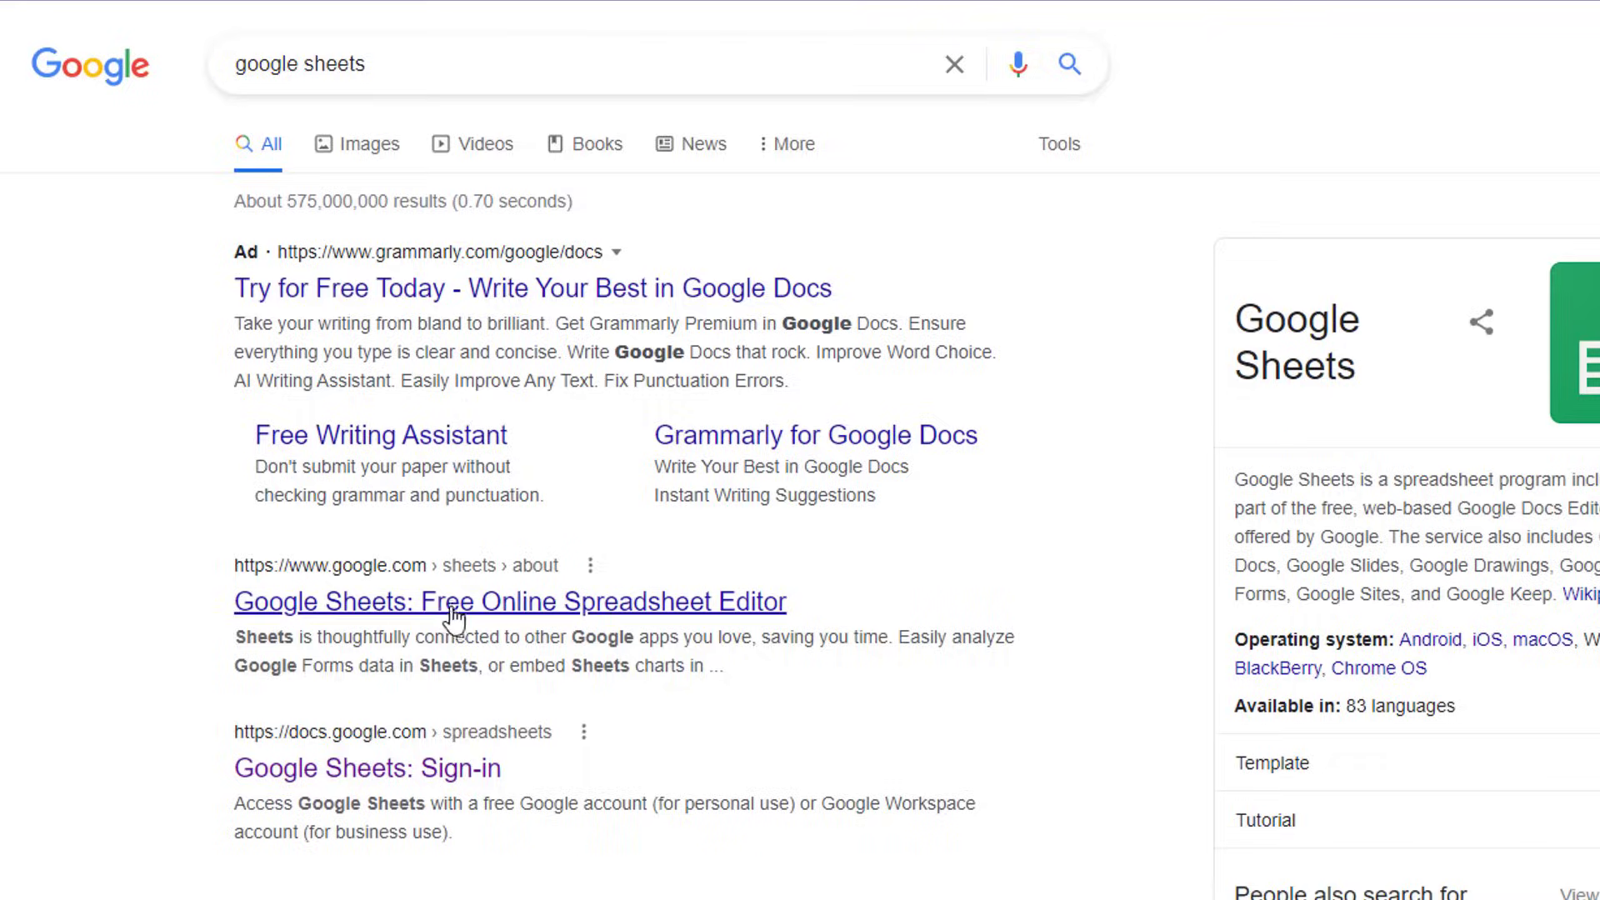
left_click(415, 617)
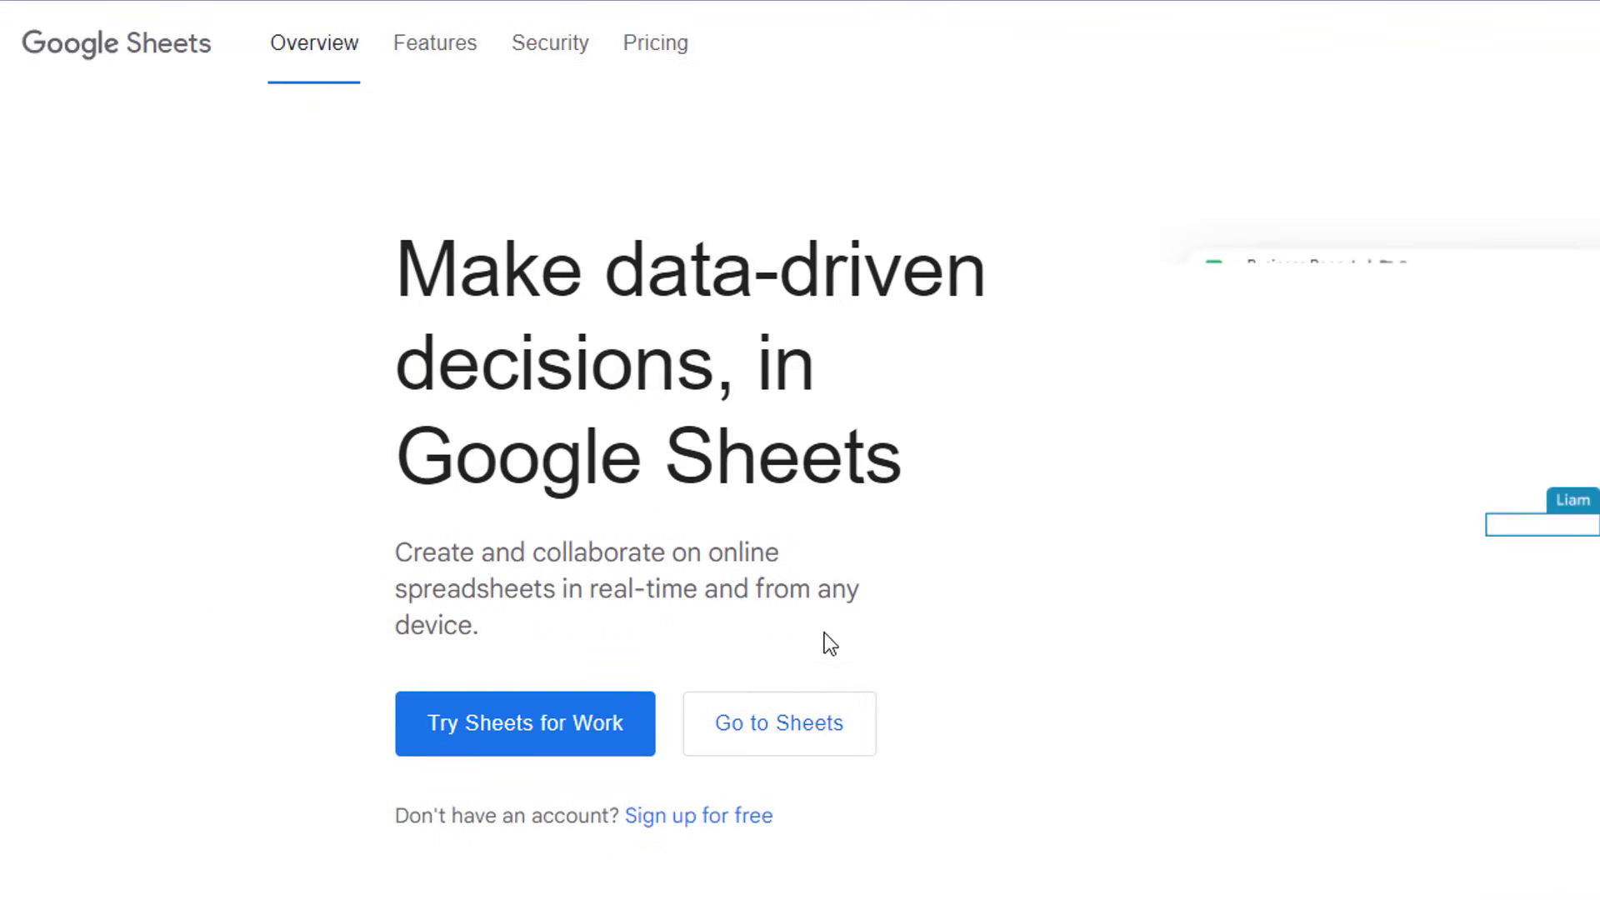
left_click(823, 742)
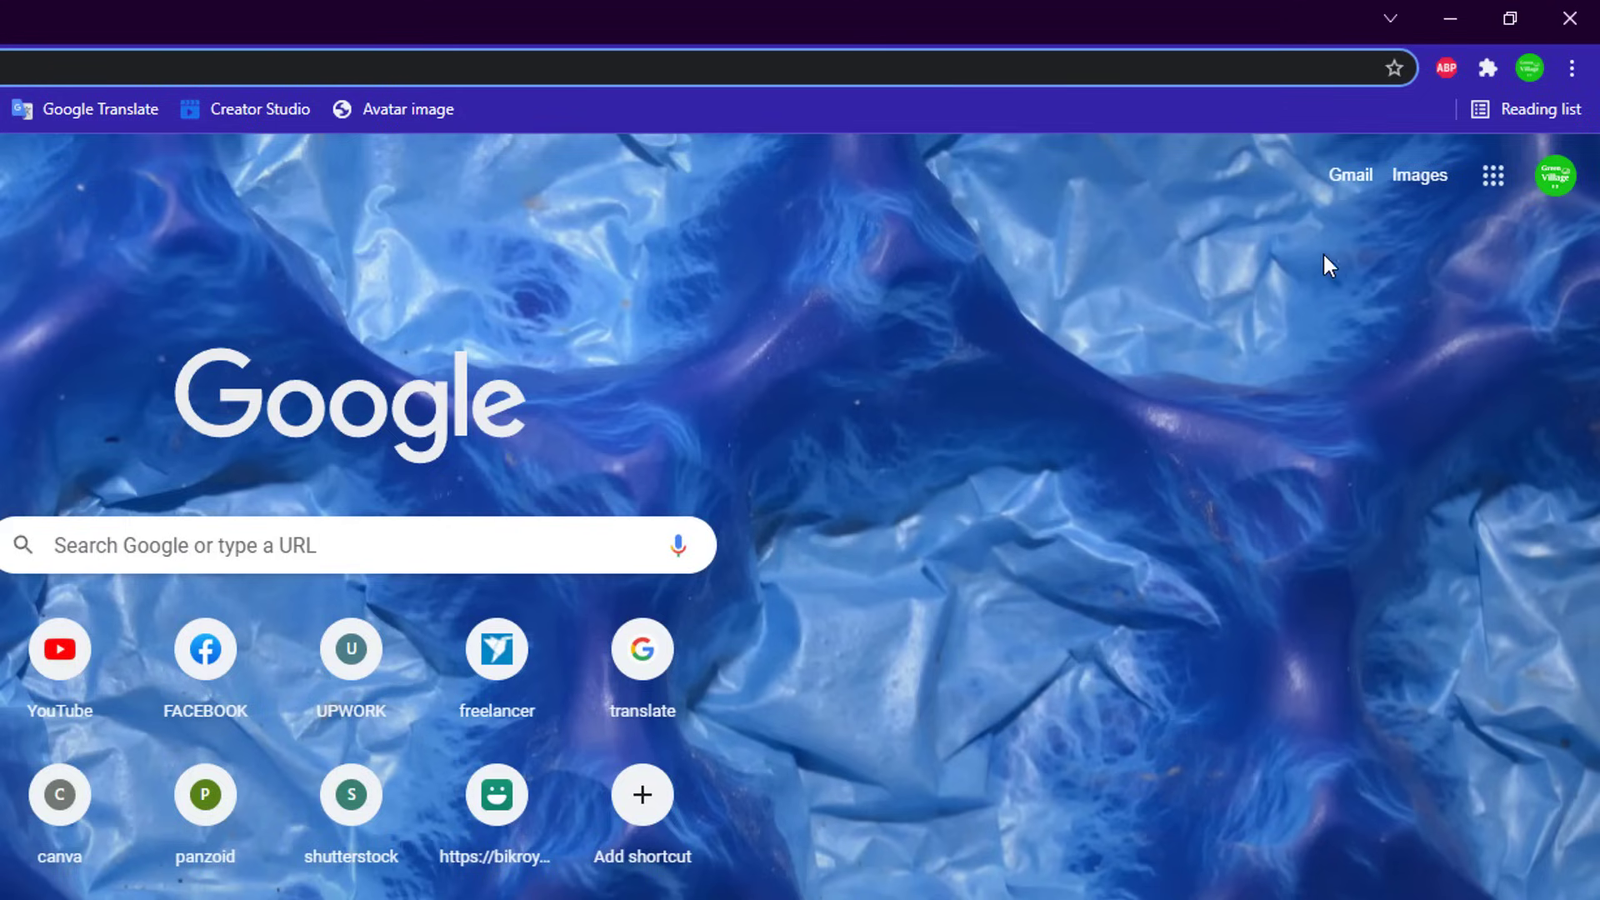
Step: Open the Google apps launcher and scroll down to reach Google Drive
left_click(1493, 178)
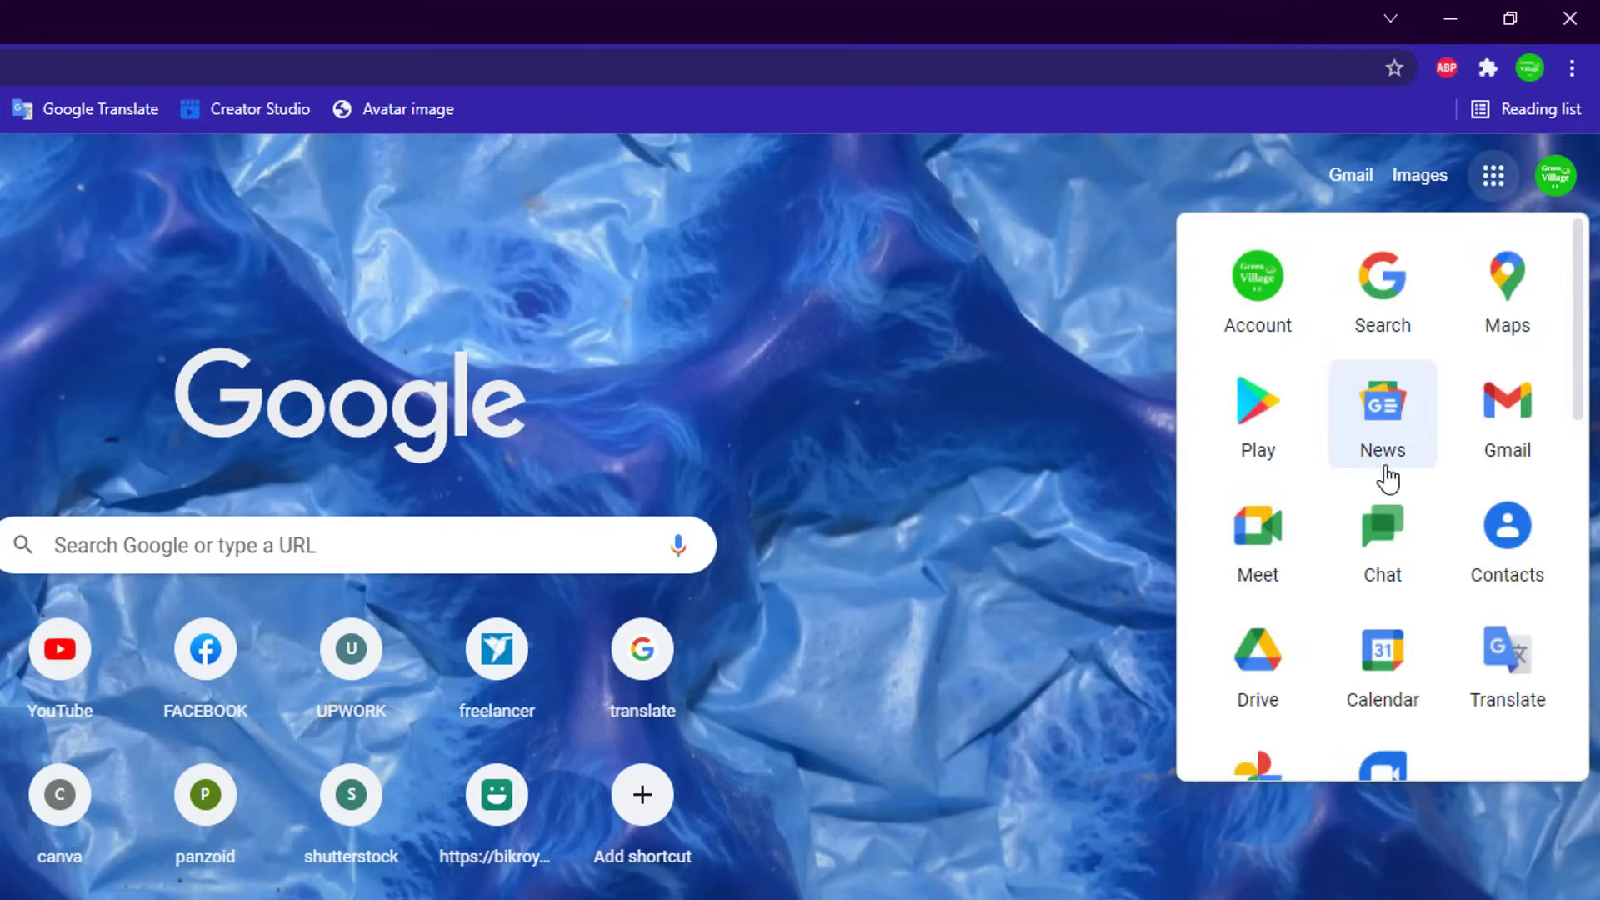
scroll(1387, 479, "down", 2)
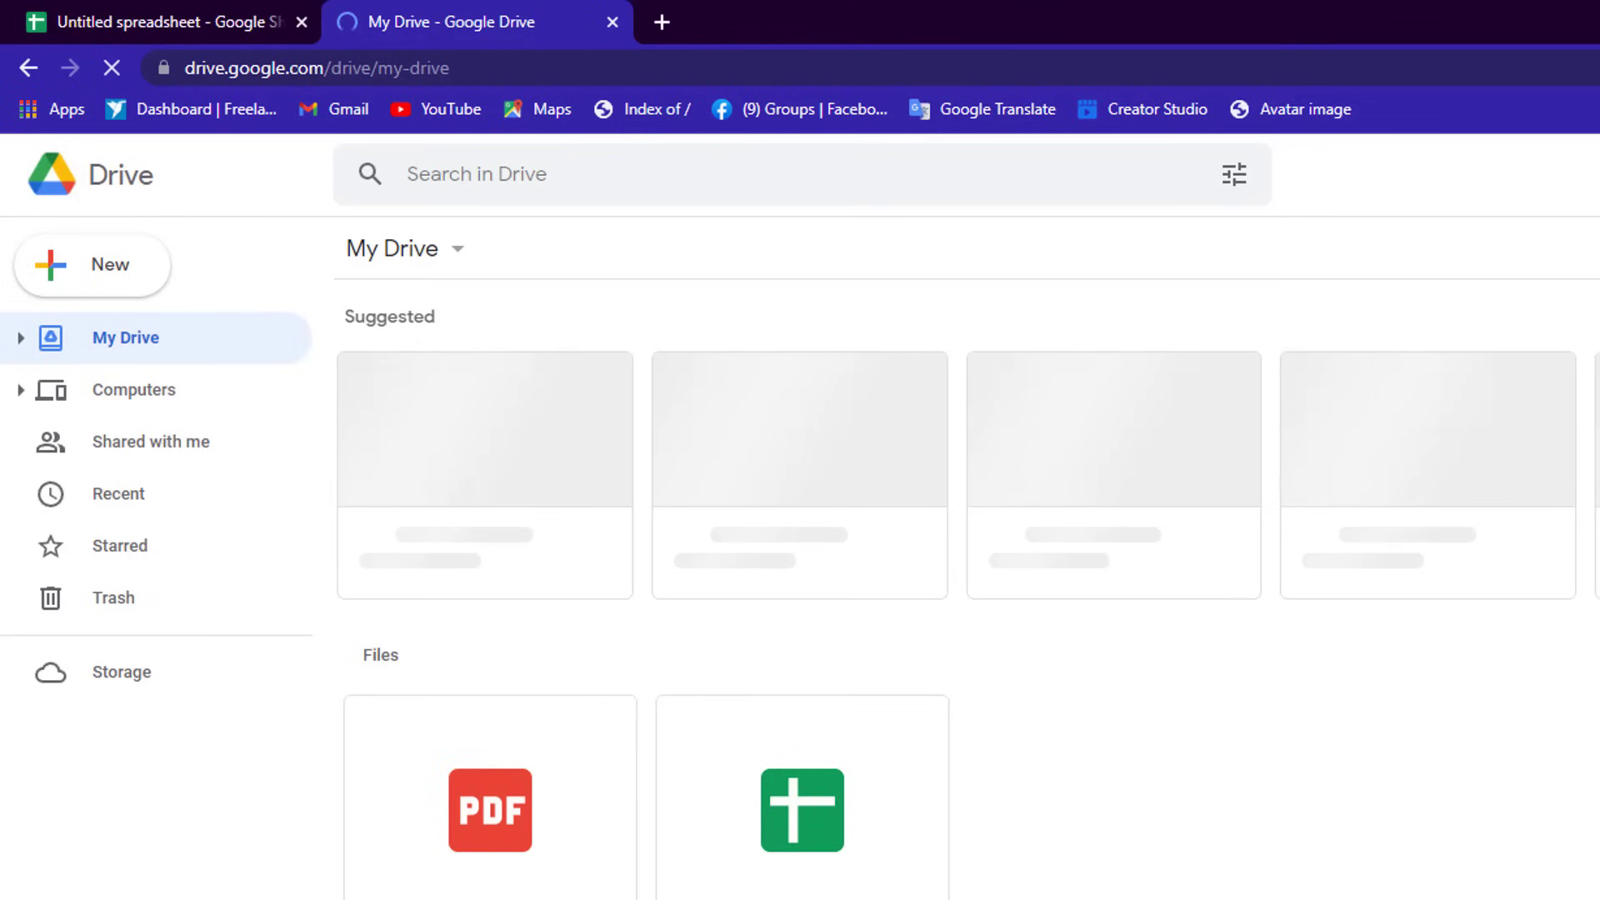
Step: Create a blank spreadsheet from Drive's New menu under Google Sheets
left_click(91, 264)
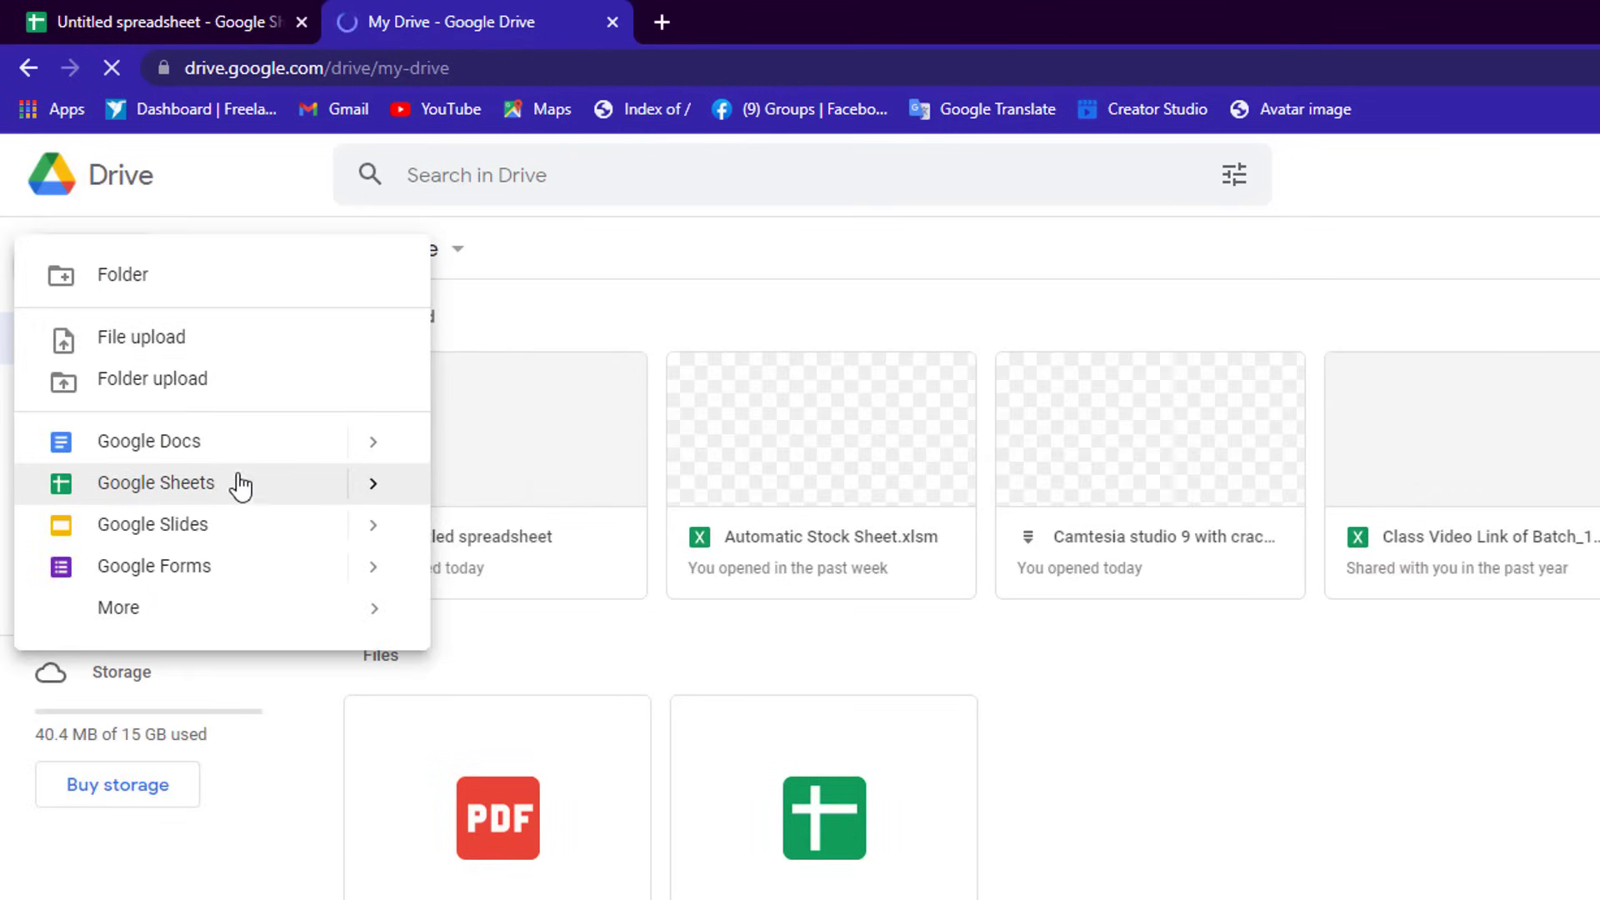
mouse_move(156, 483)
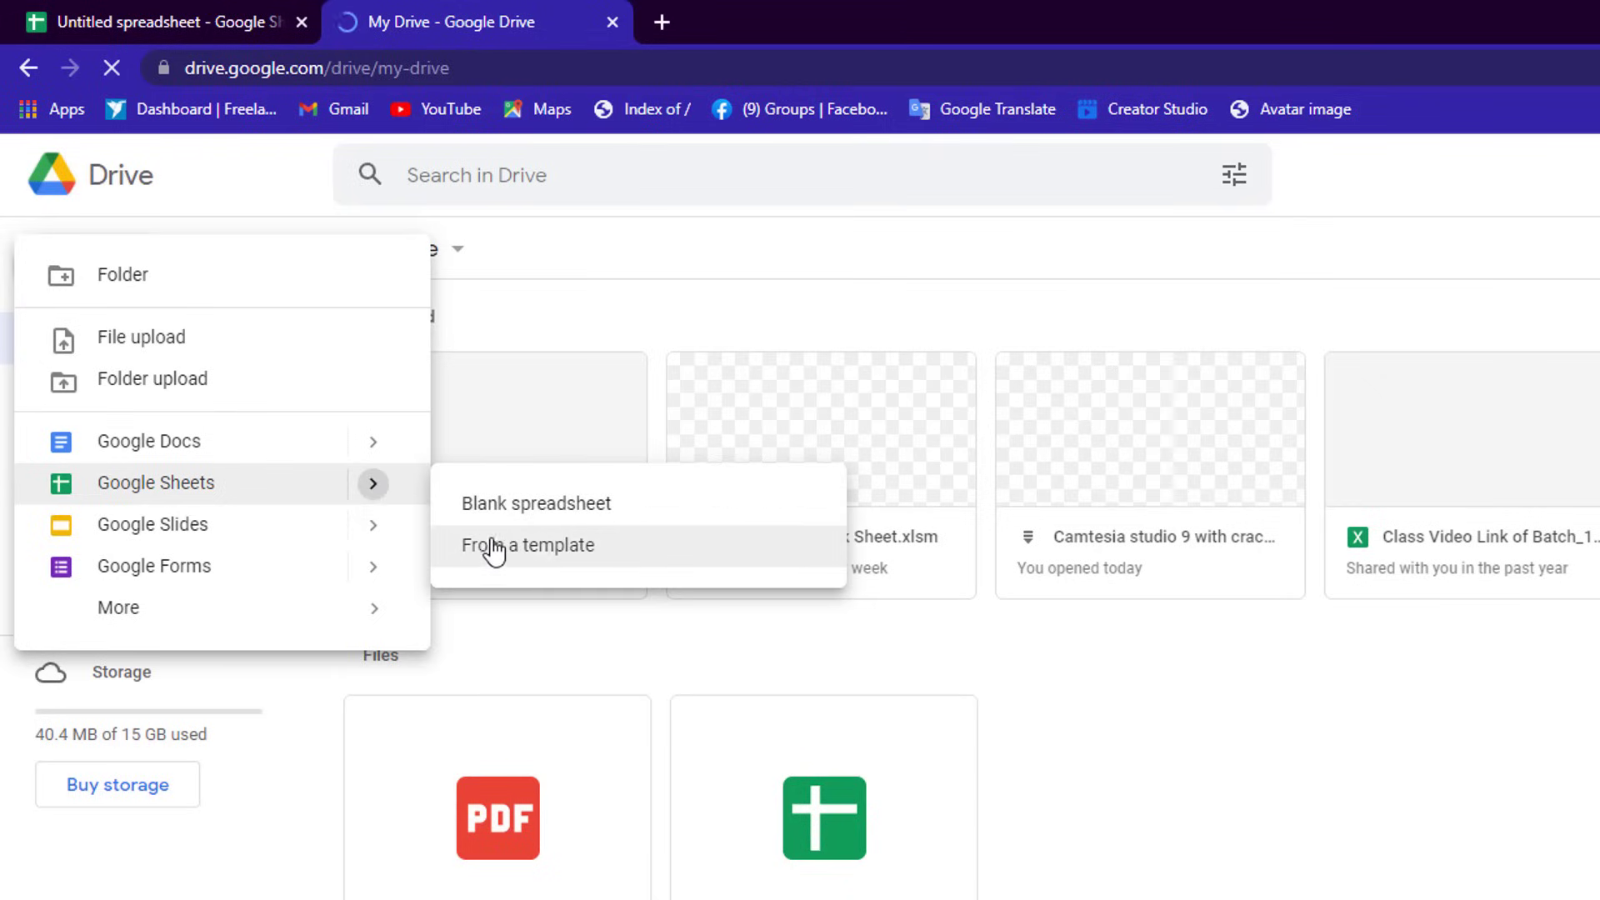
left_click(540, 511)
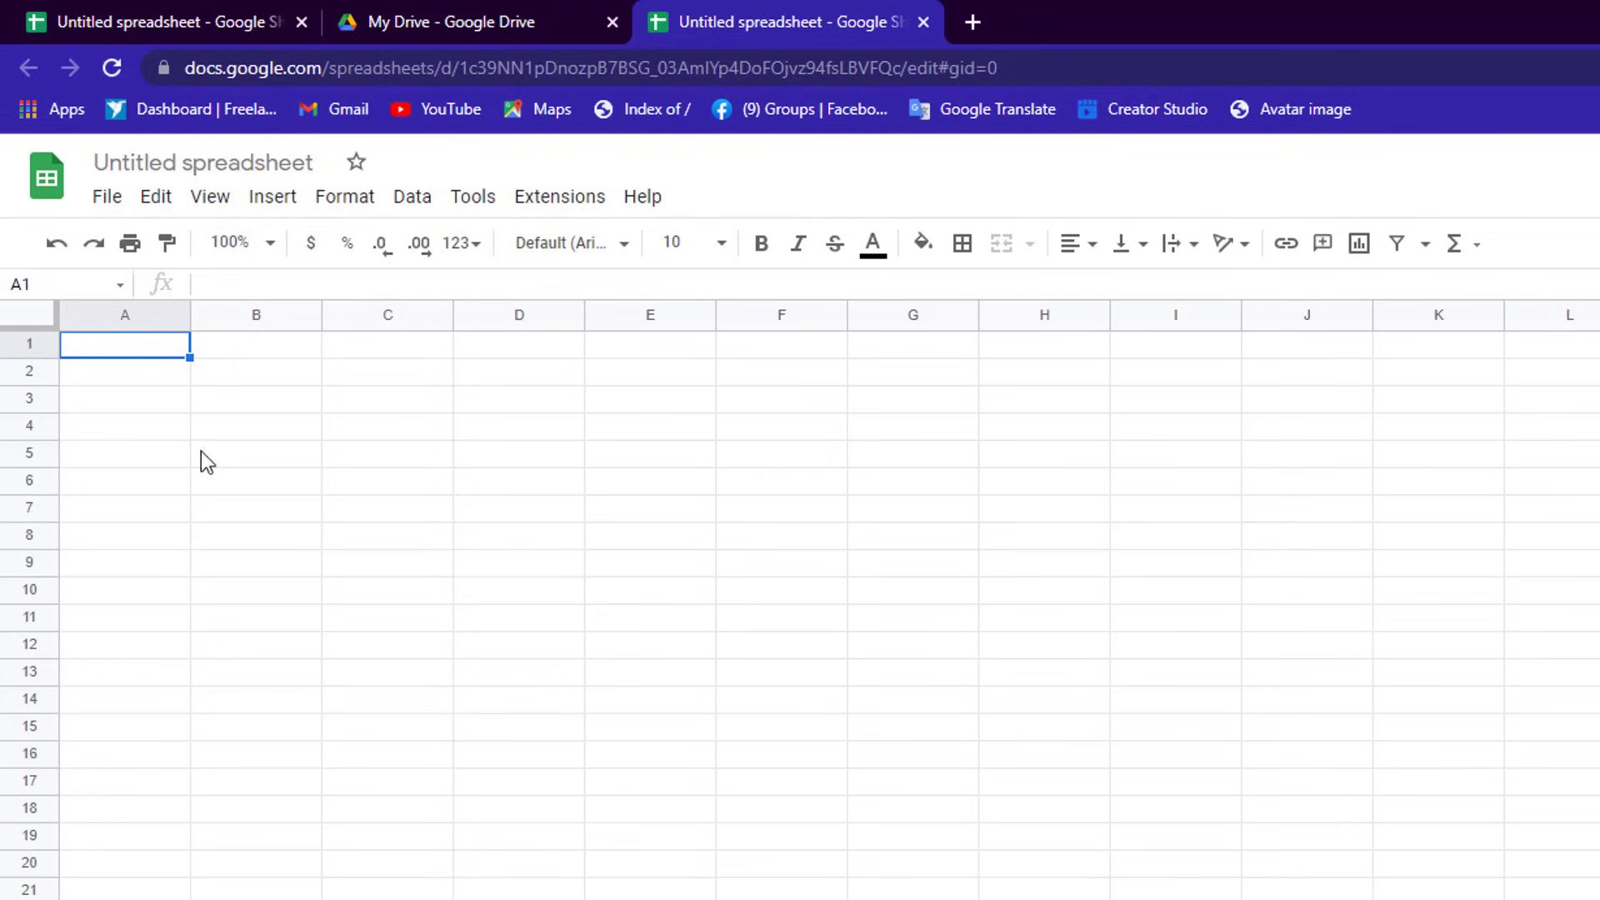
Step: Switch between the spreadsheet tabs, then start a new spreadsheet from the Sheets home page's Blank template
left_click(127, 10)
left_click(744, 20)
left_click(43, 180)
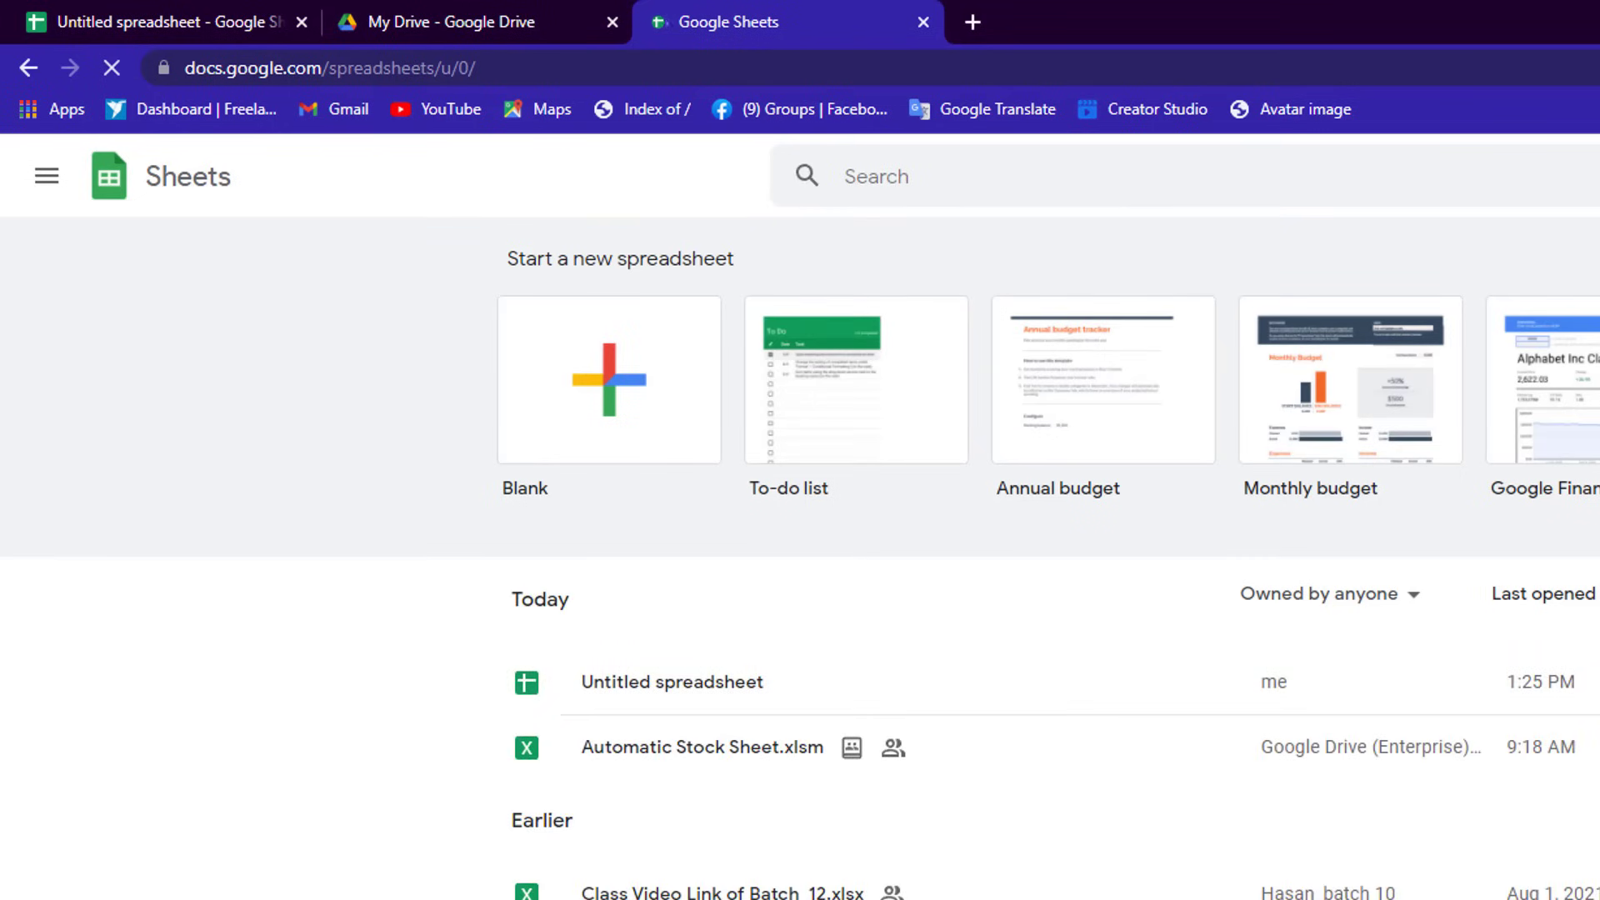
left_click(613, 385)
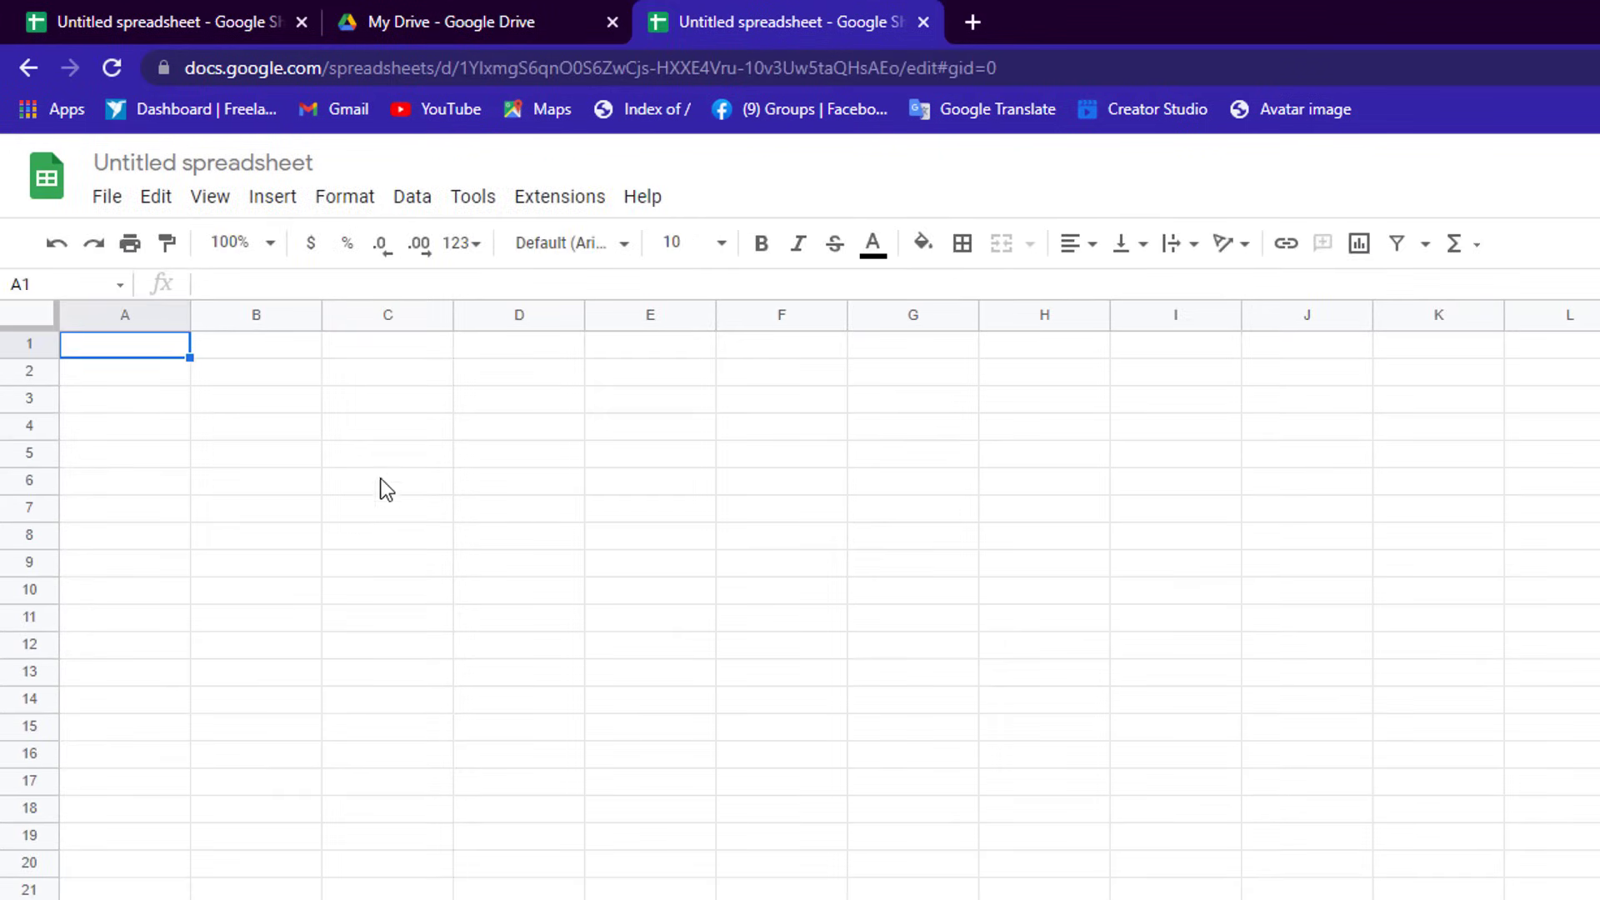
Step: Try out cell selection on B3, C5, E6, G7, F4, E4, range C4:C5 and A2
left_click(298, 395)
left_click(392, 462)
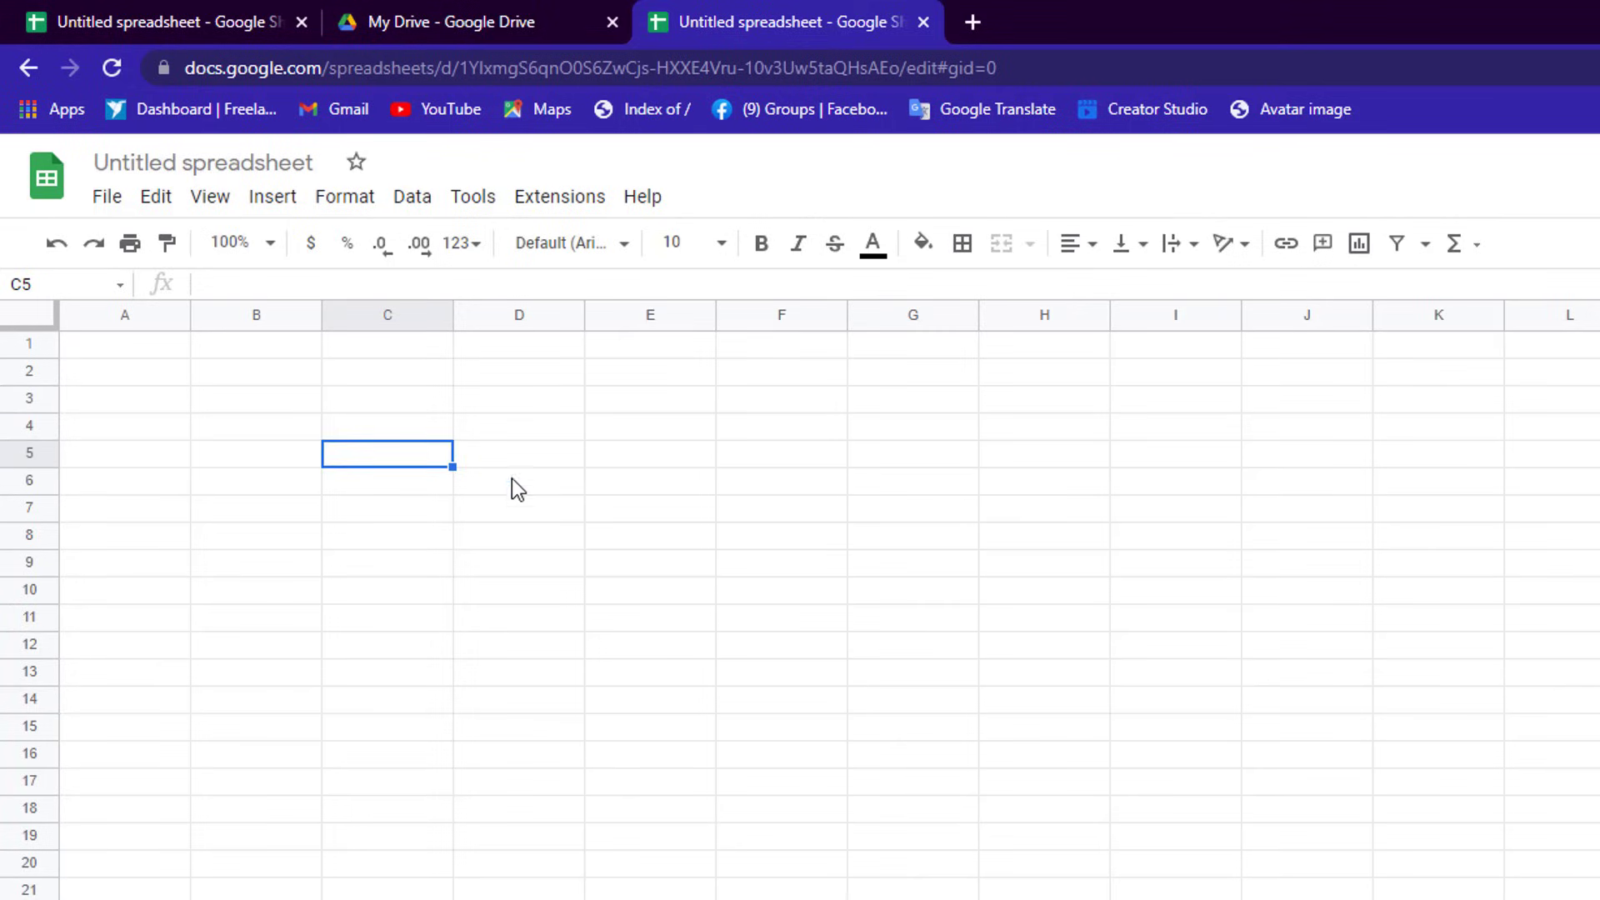
left_click(650, 490)
left_click(917, 519)
left_click(752, 432)
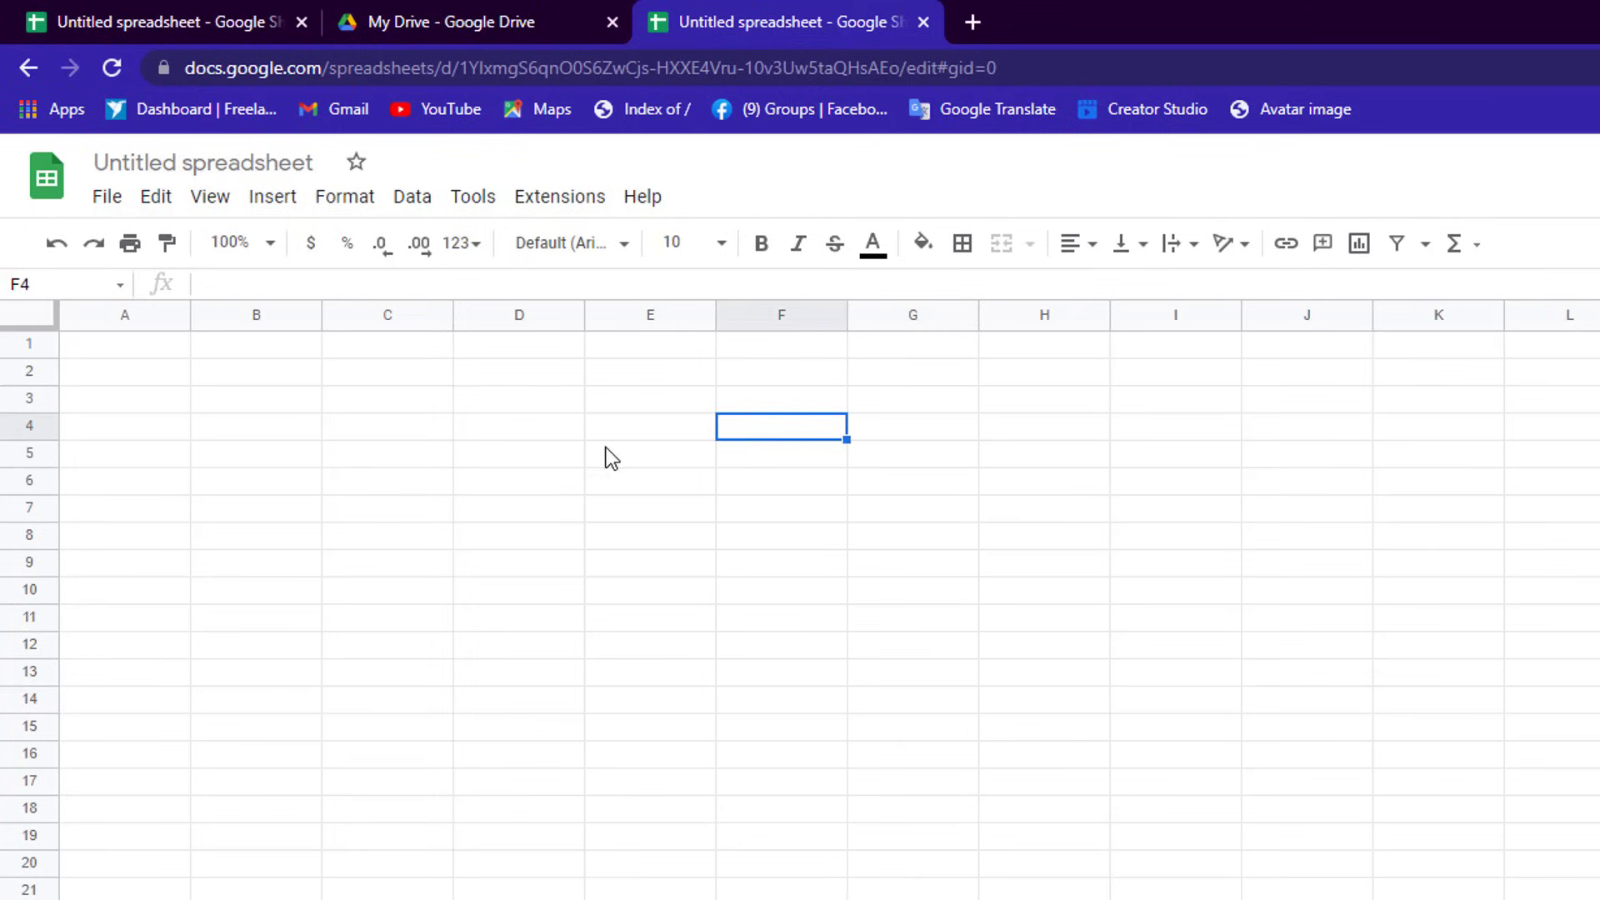
left_click(606, 432)
left_click_drag(414, 433, 417, 458)
left_click(172, 364)
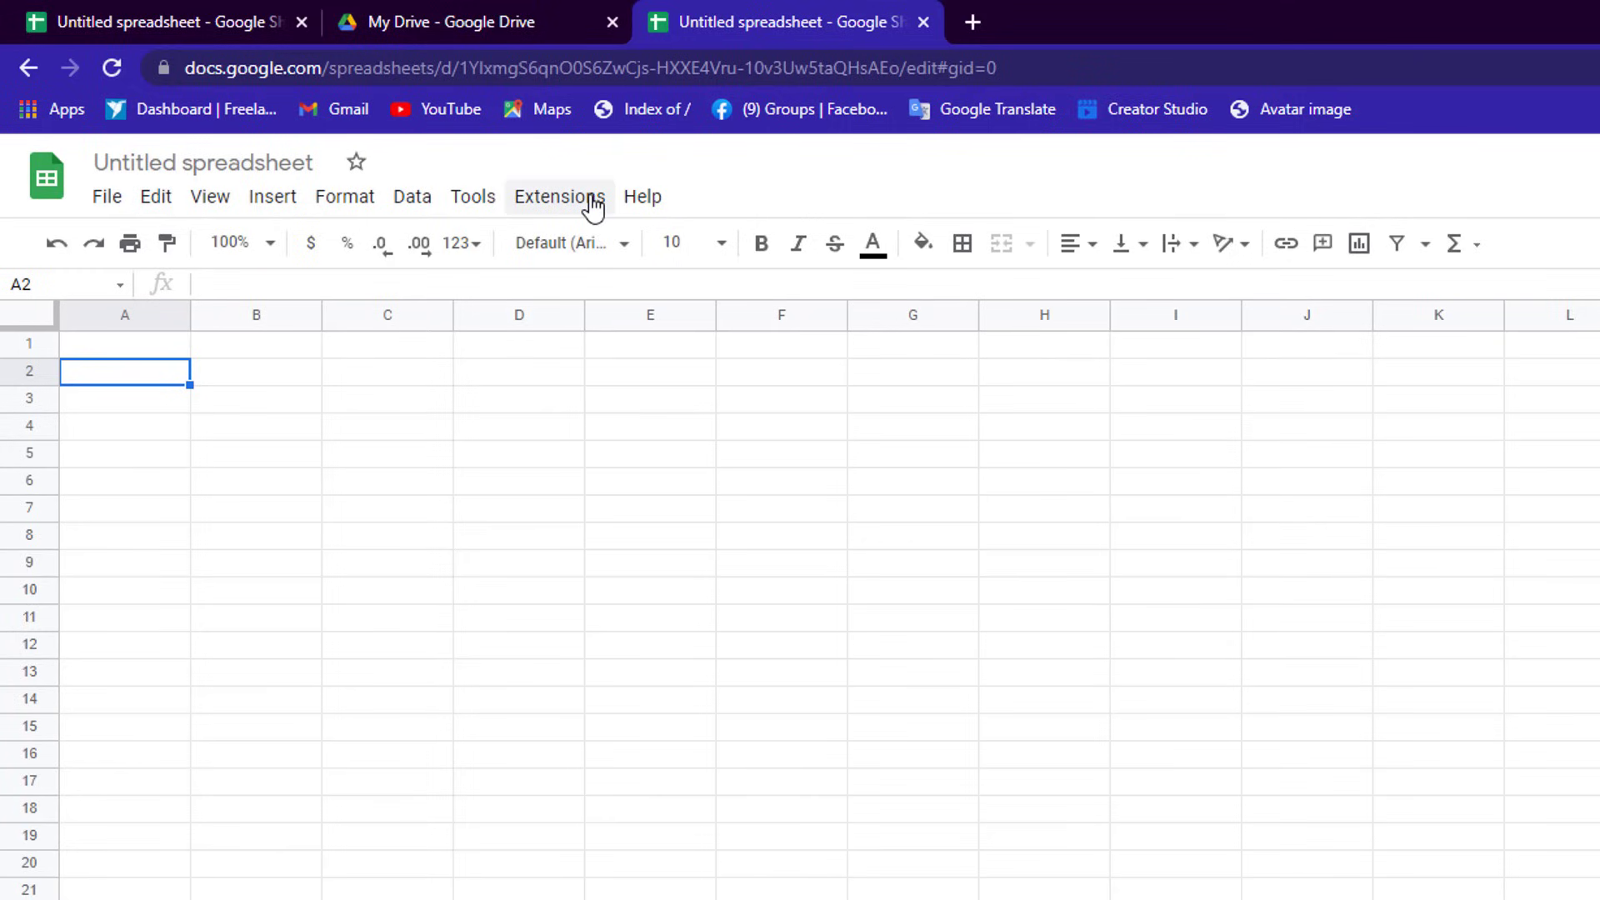
Step: Browse the File and Edit menus, then put the spreadsheet title into edit mode
left_click(116, 202)
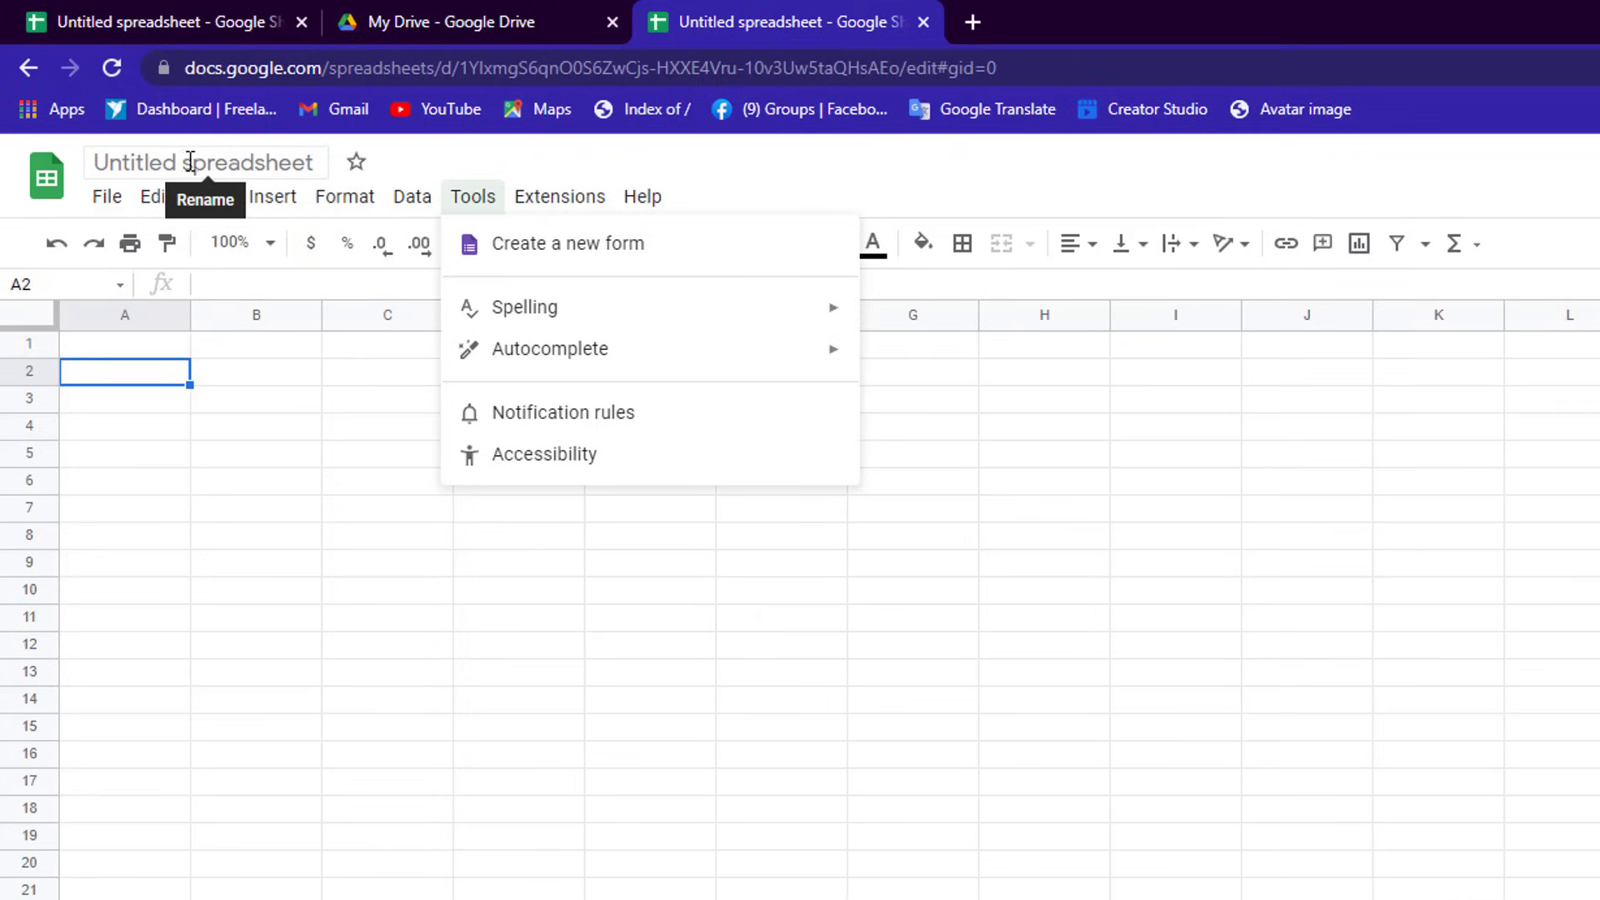
left_click(153, 196)
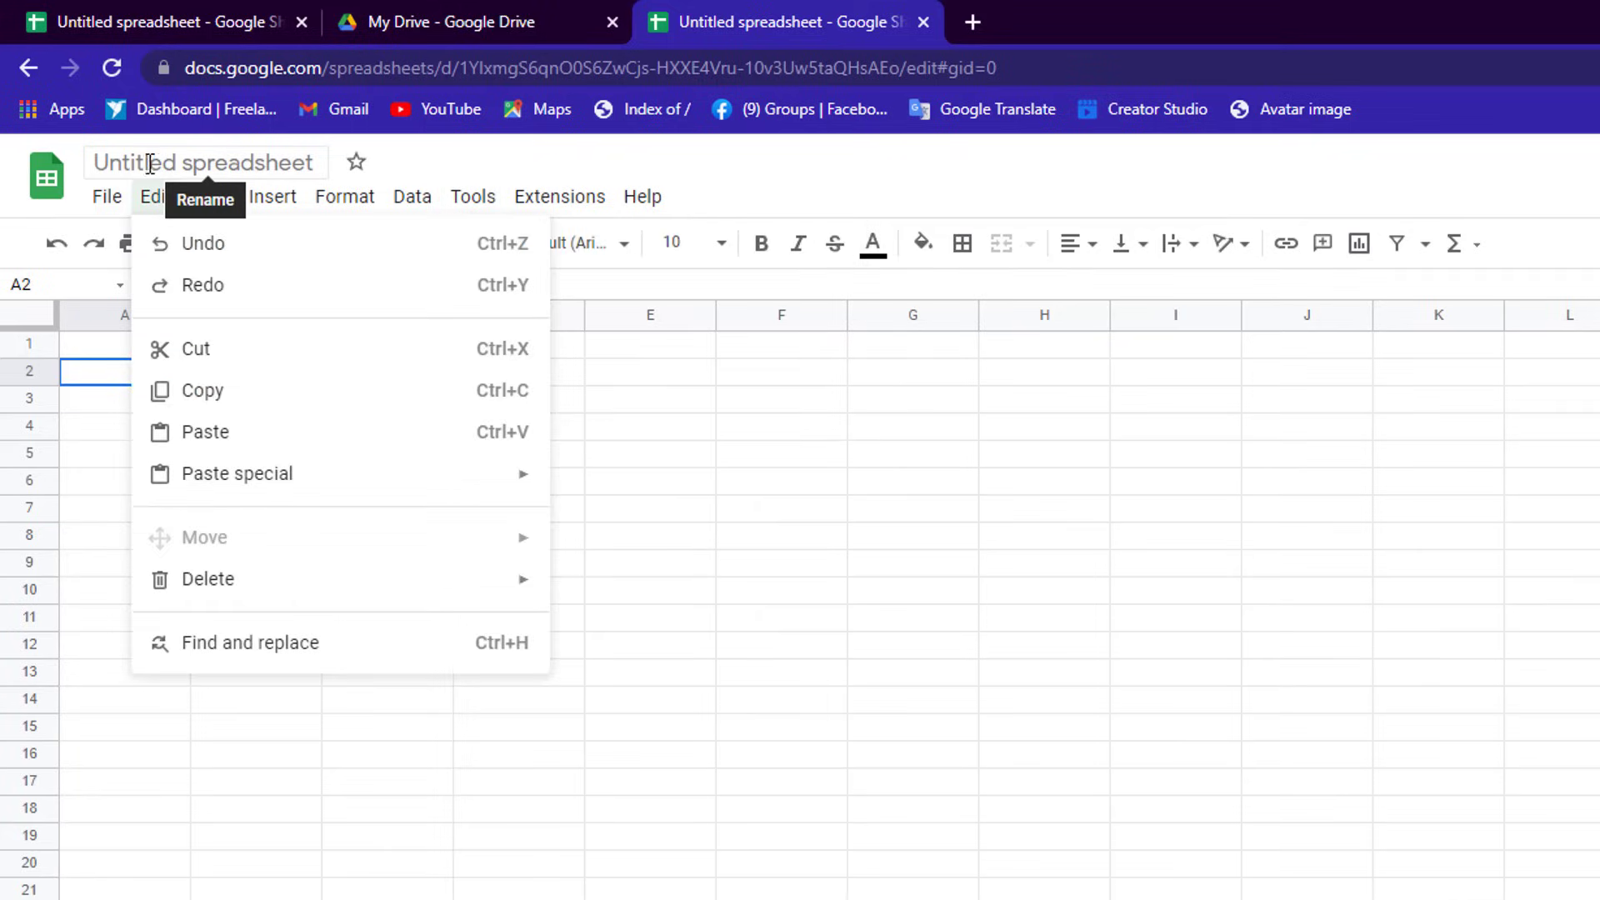
left_click(237, 167)
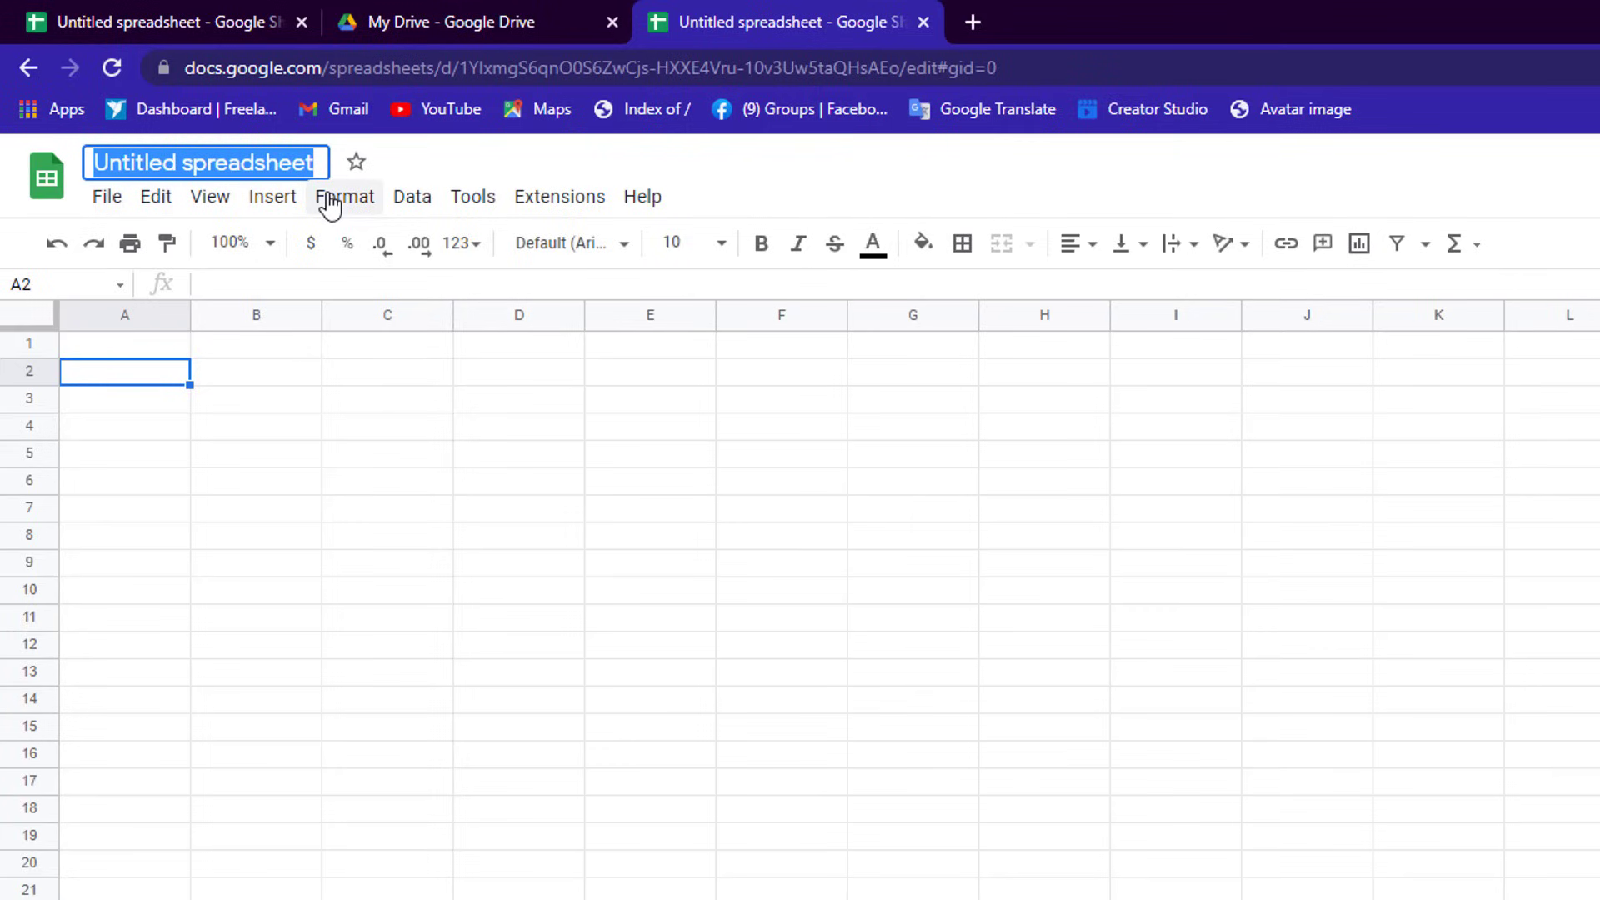
type("Part-")
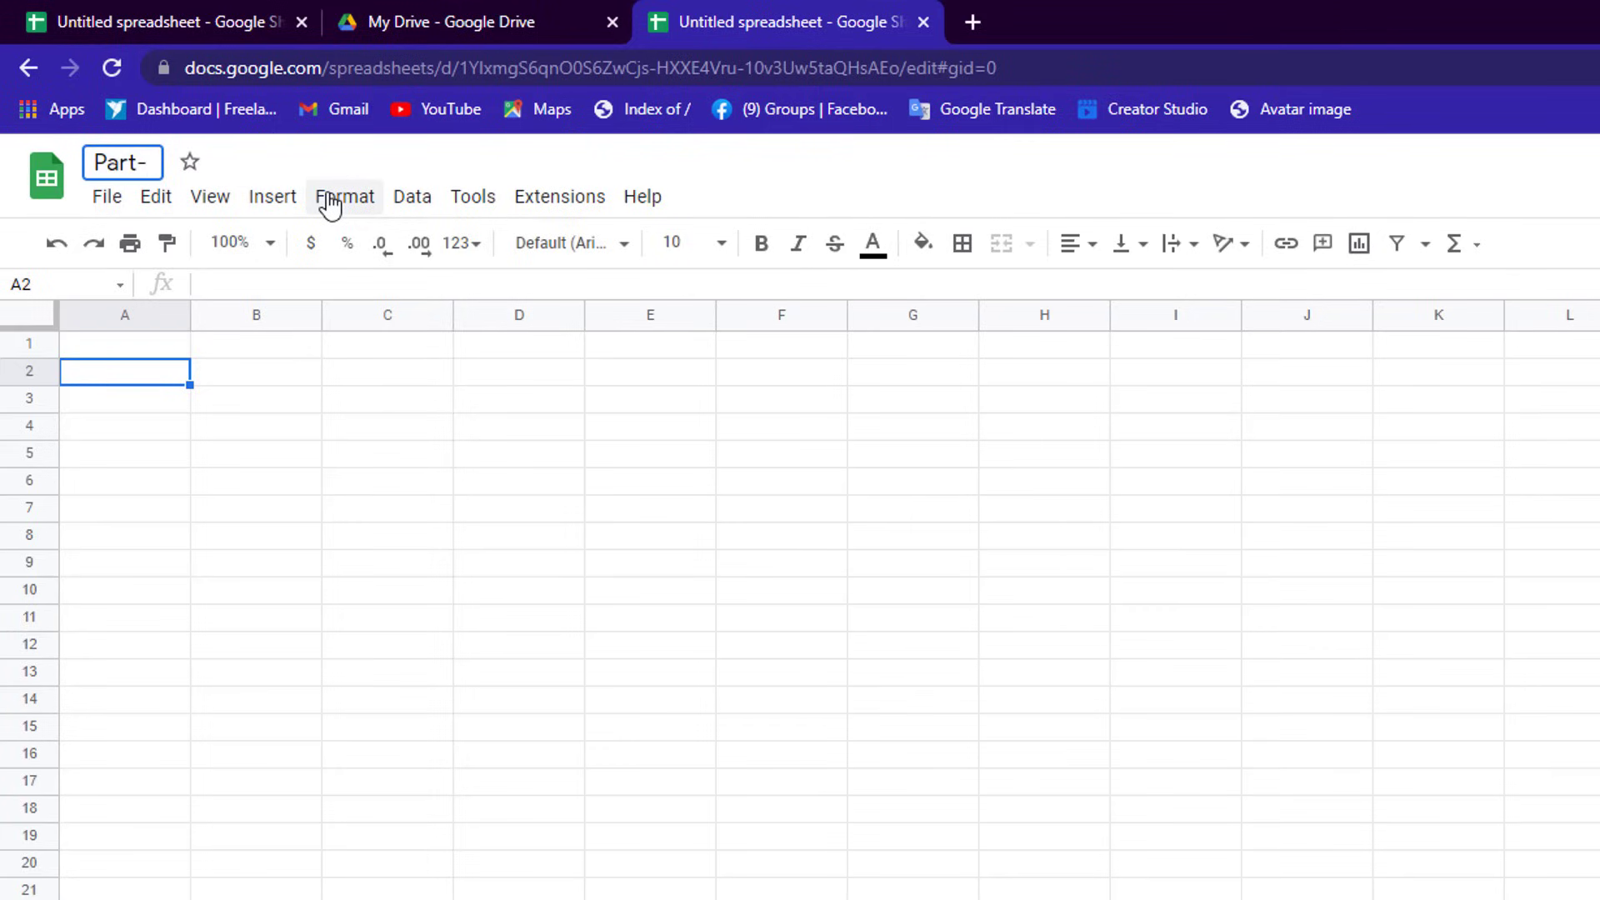
left_click(863, 168)
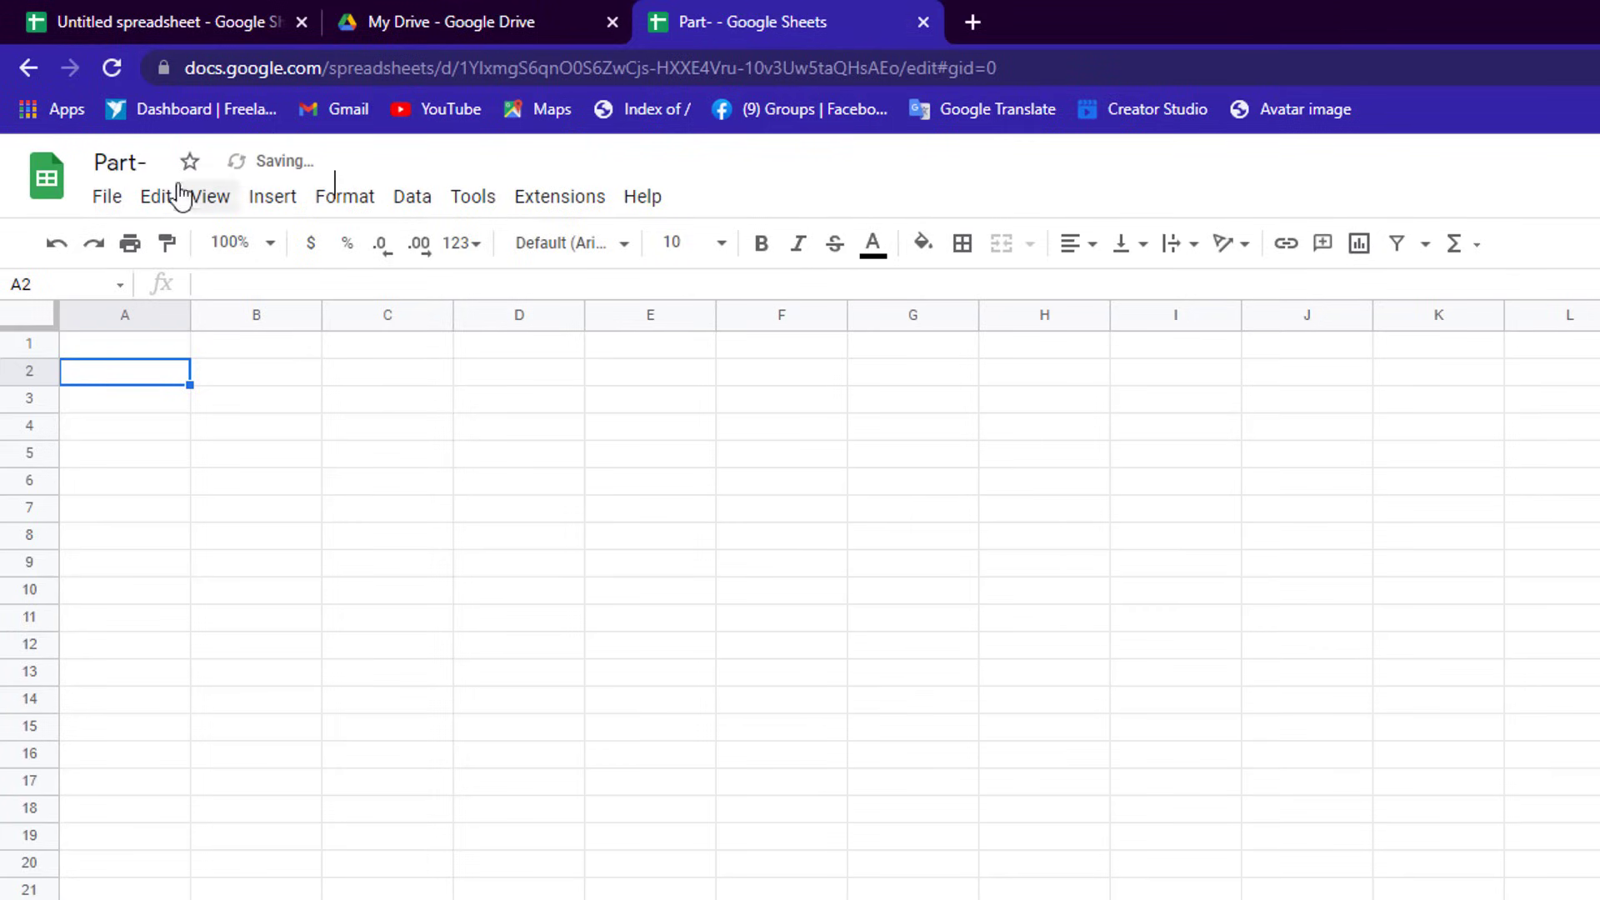
left_click(144, 163)
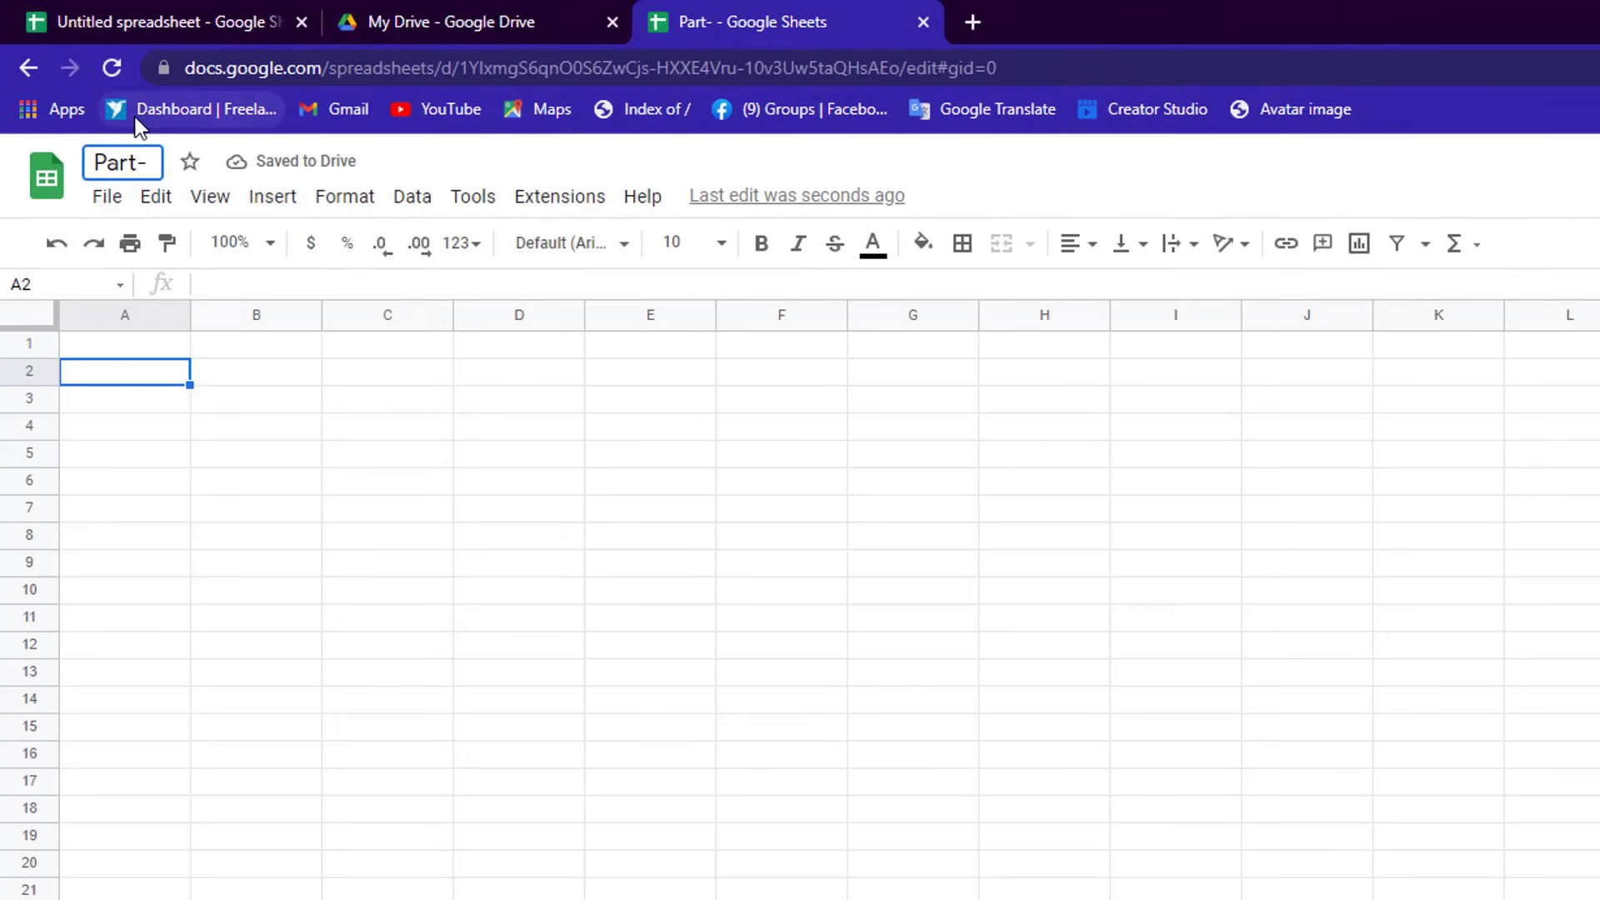
type("1")
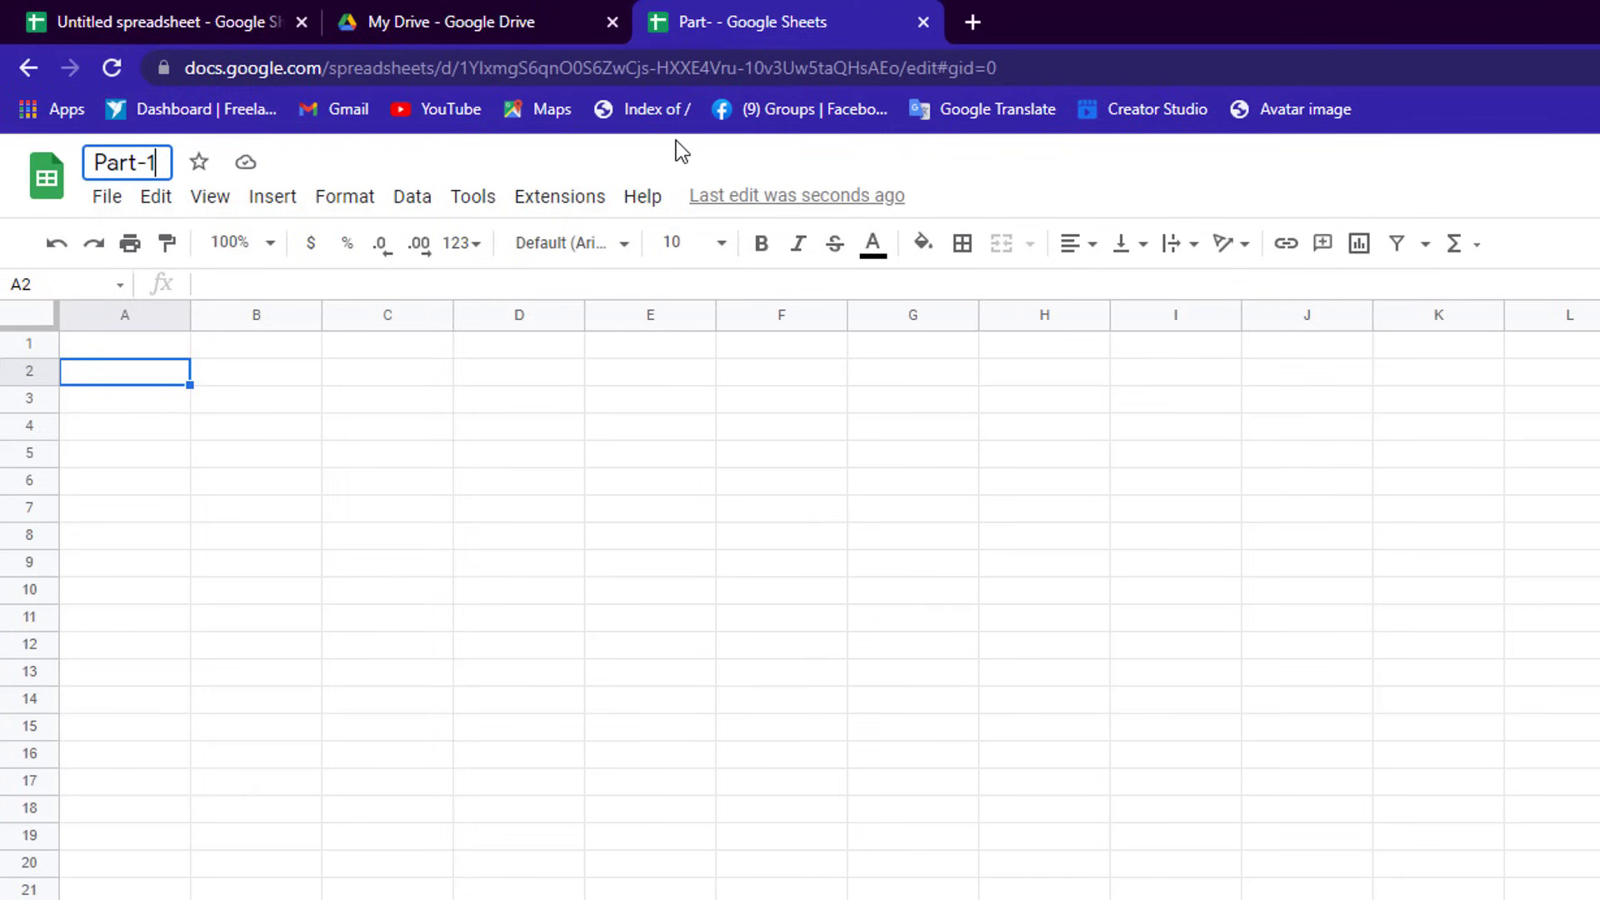
left_click(677, 140)
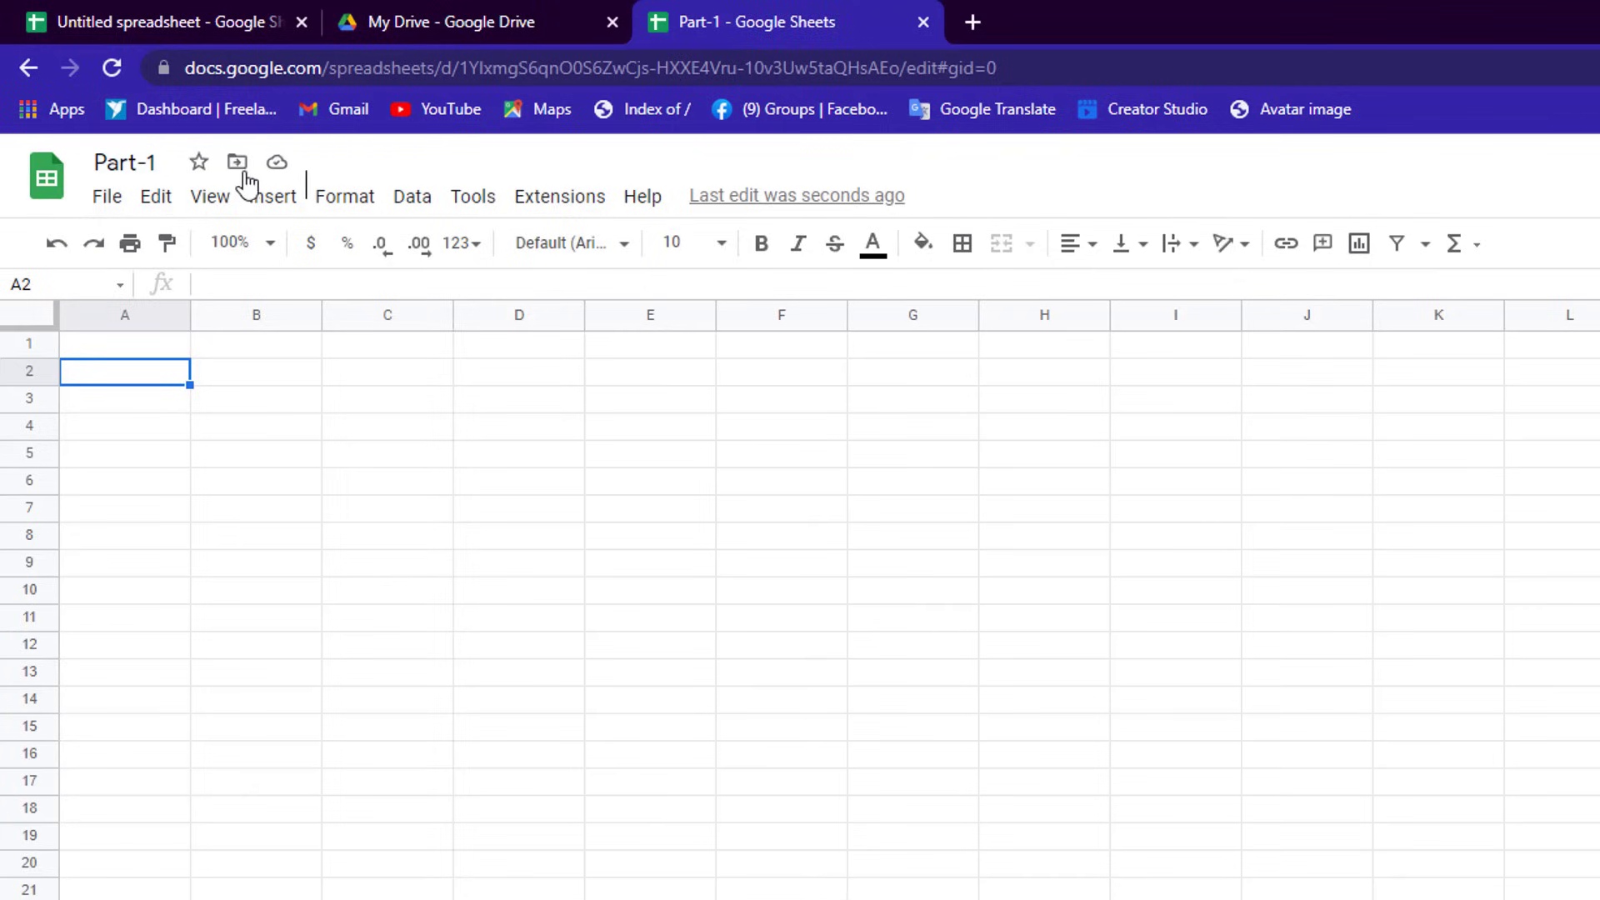
left_click(199, 164)
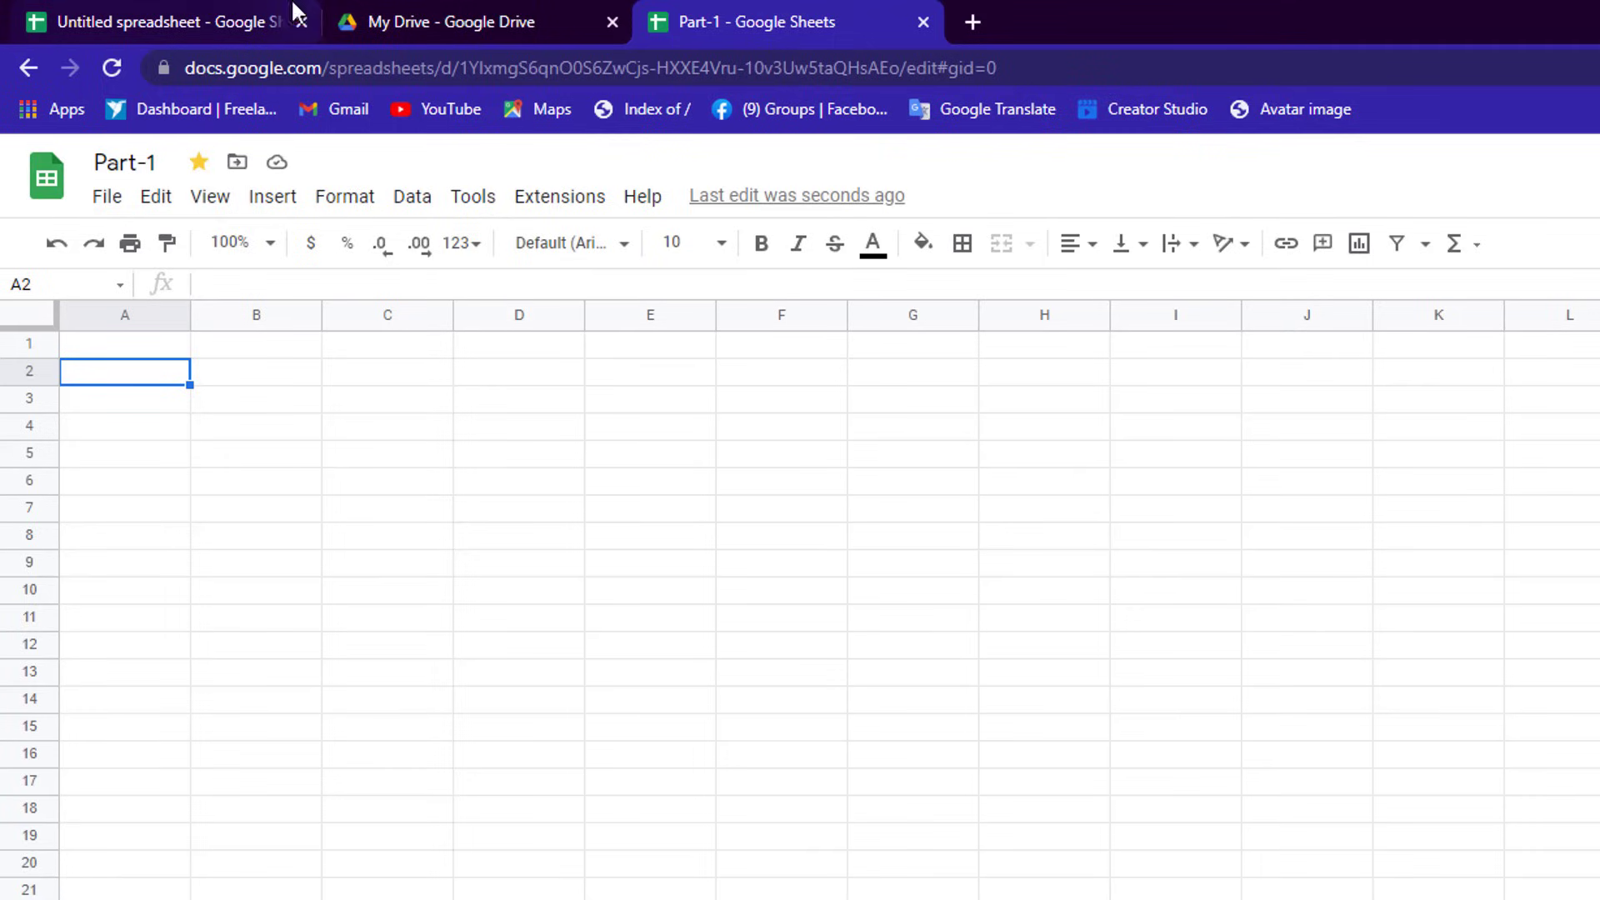
Step: Close the Untitled spreadsheet tab, leaving Part-1 and My Drive open
left_click(166, 19)
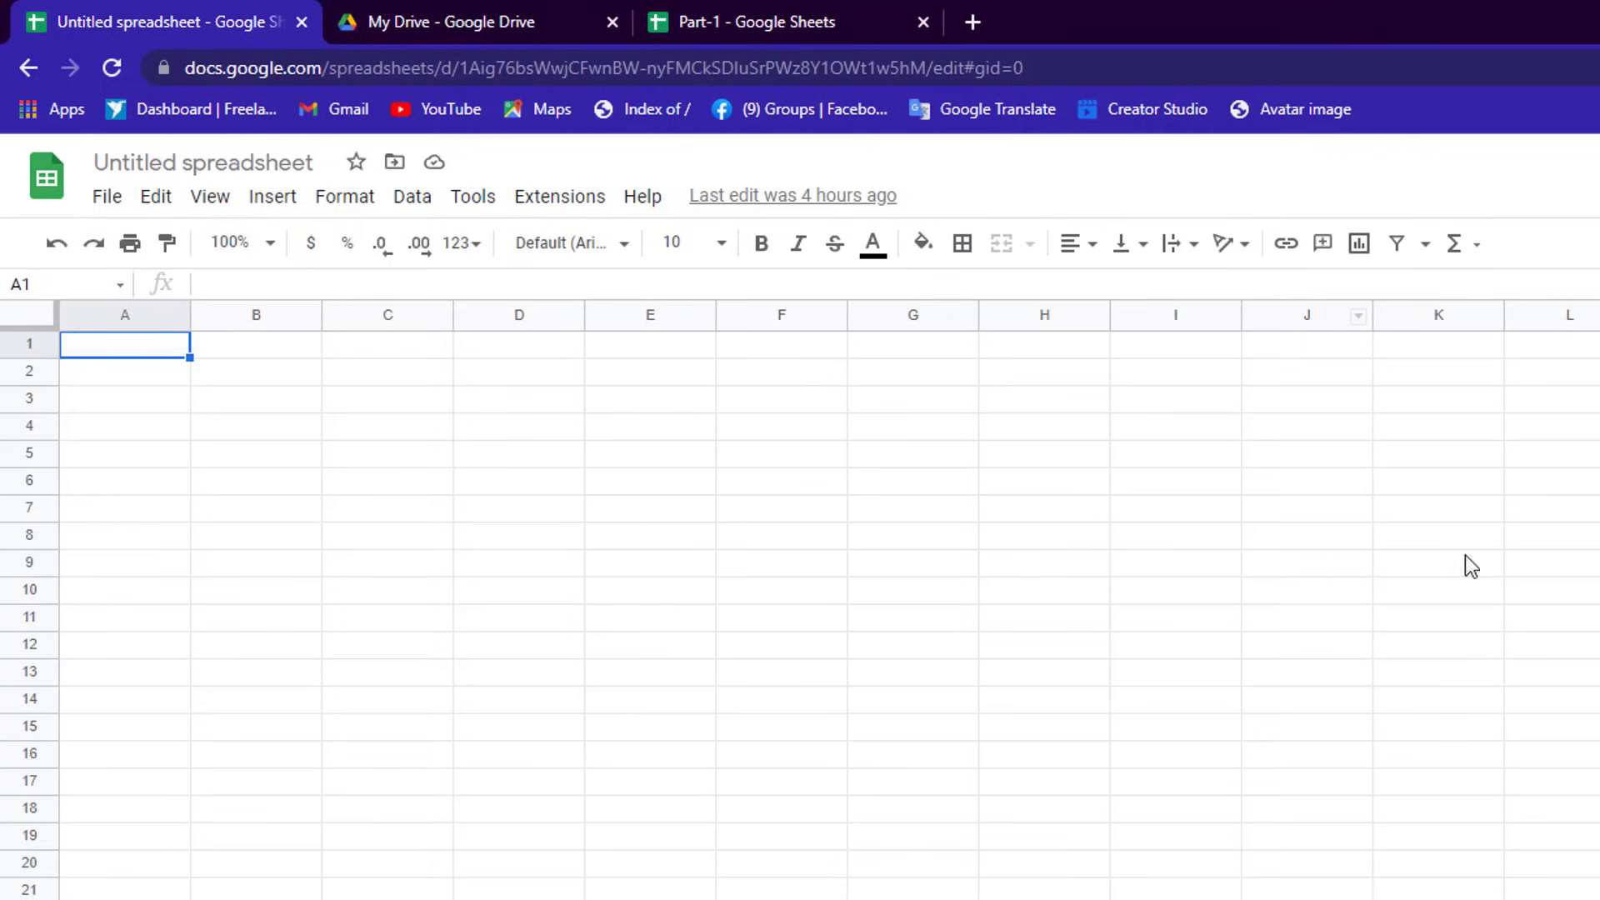
left_click(649, 10)
left_click(302, 22)
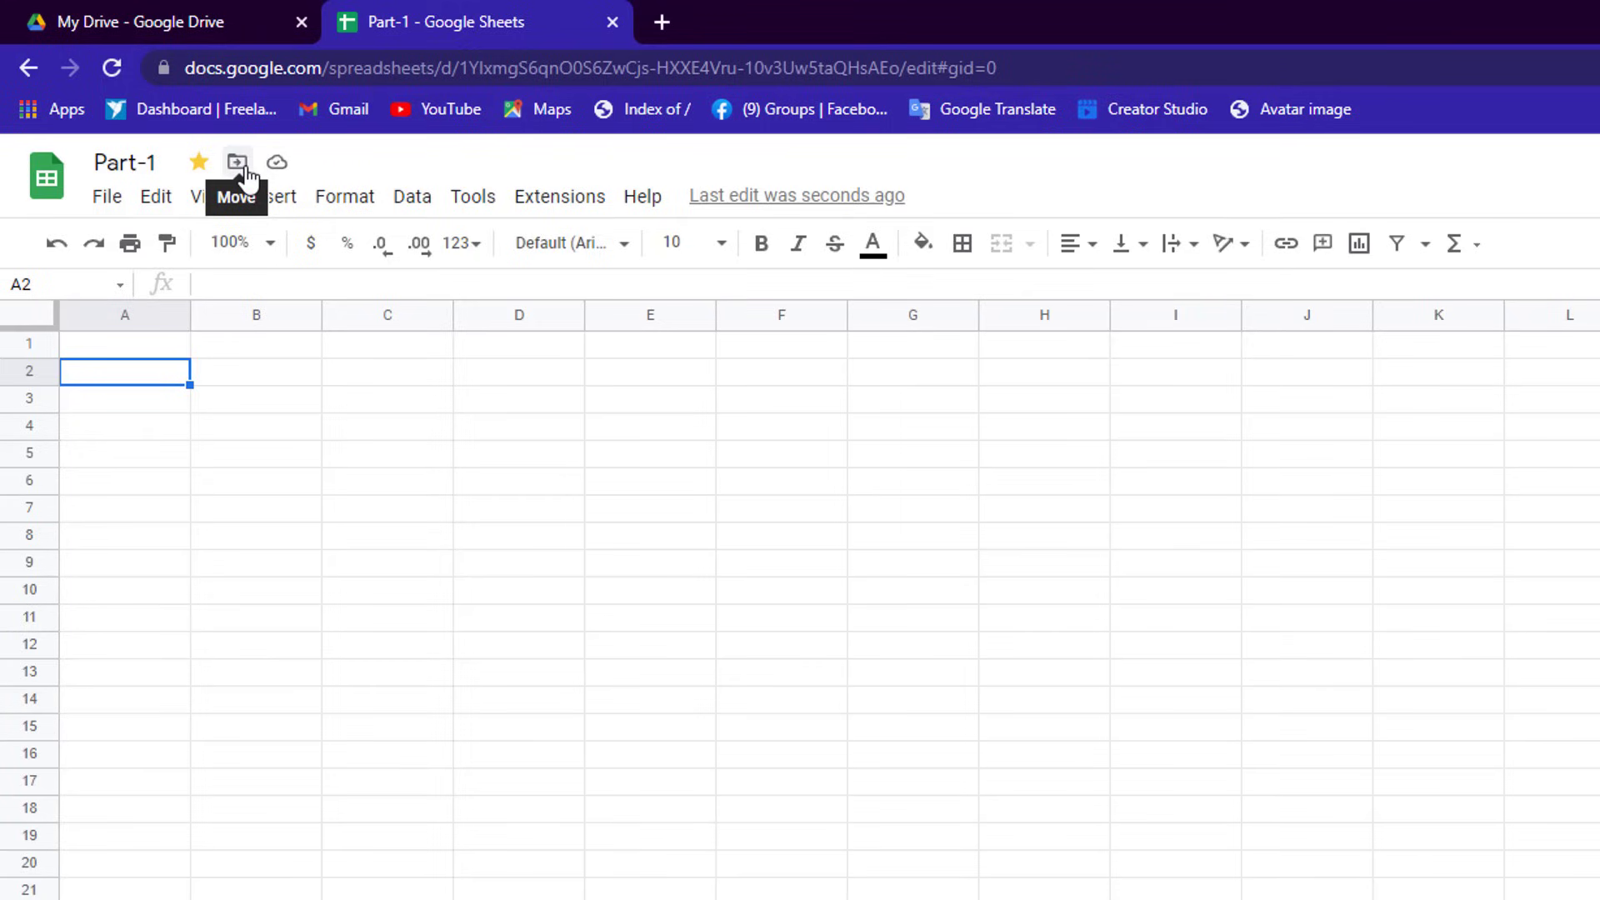
left_click(661, 22)
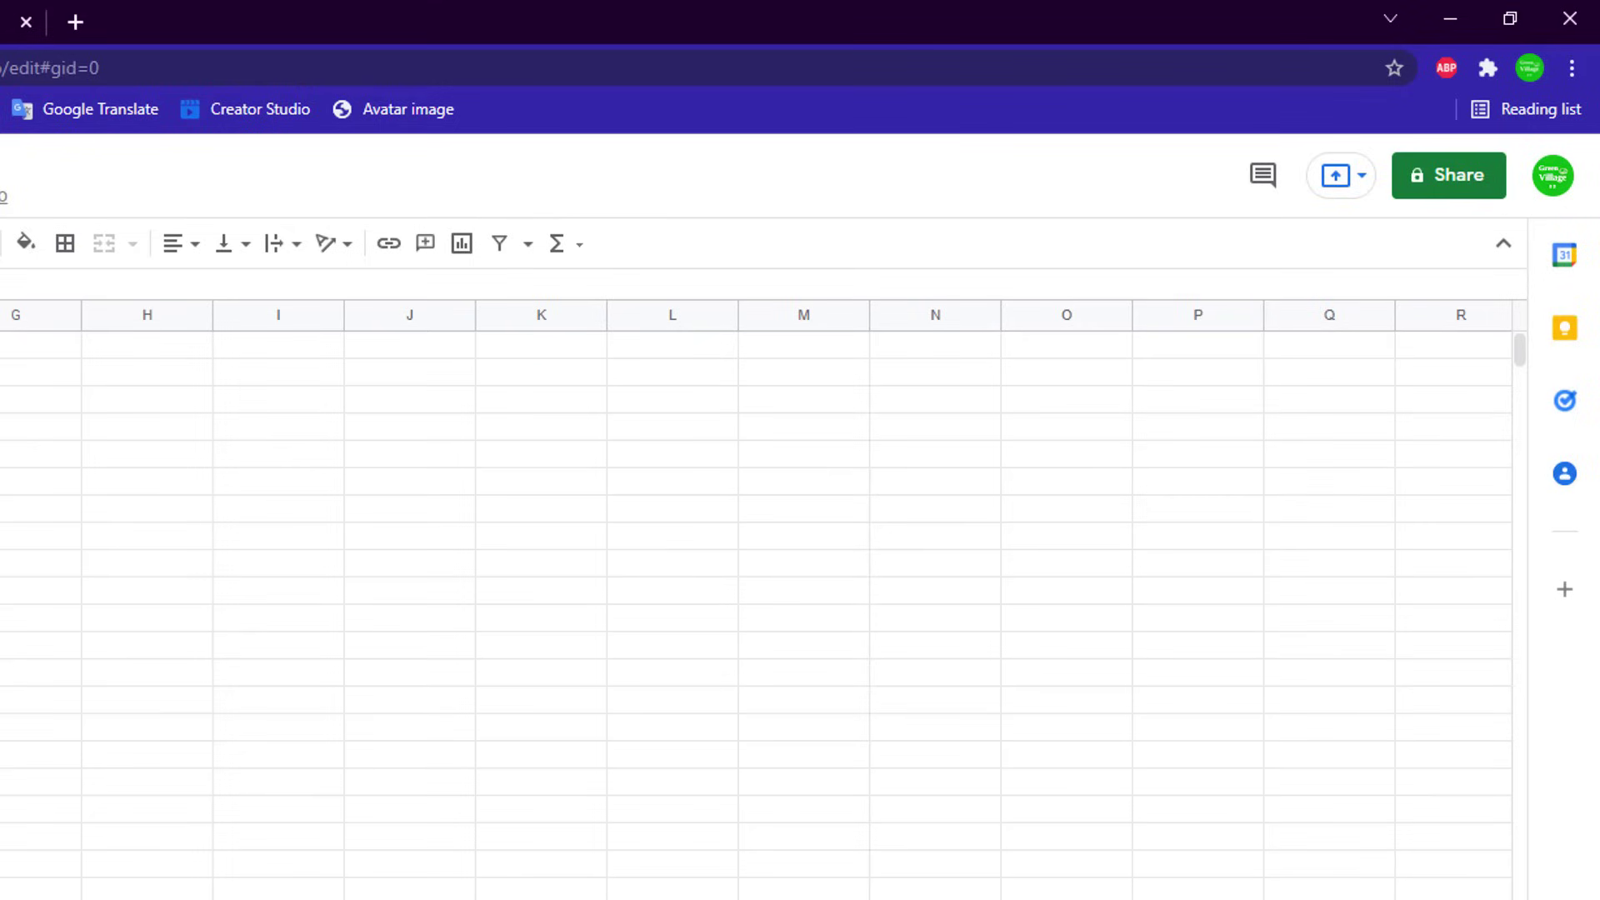
Step: Open Google Drive in a new tab from the Google apps launcher
left_click(26, 22)
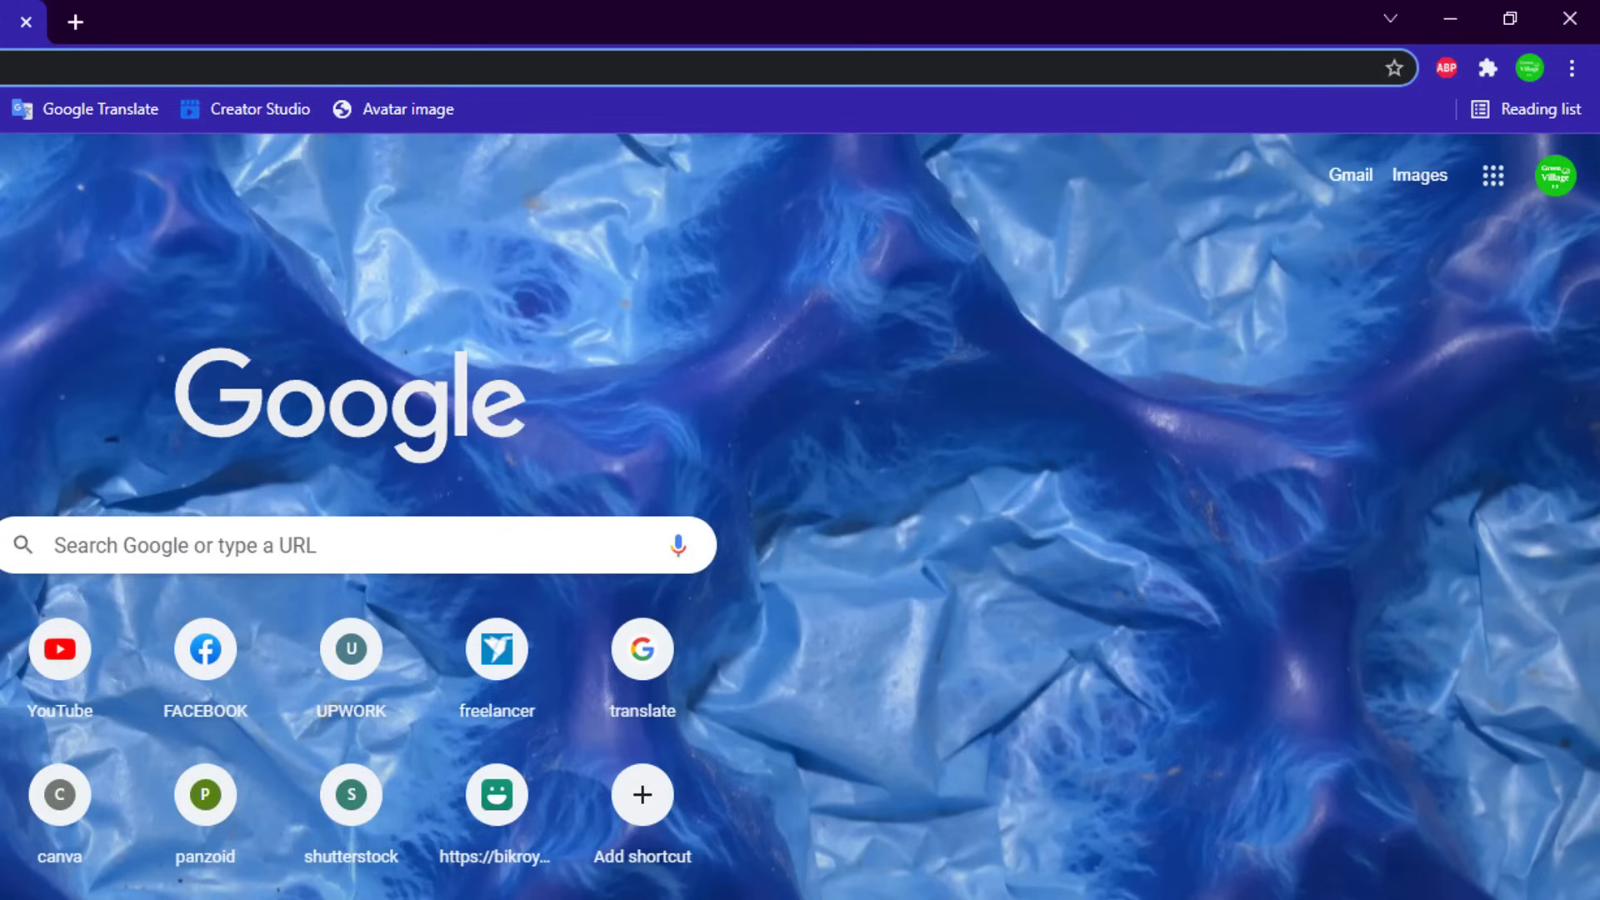
left_click(1493, 179)
scroll(1442, 491, "down", 3)
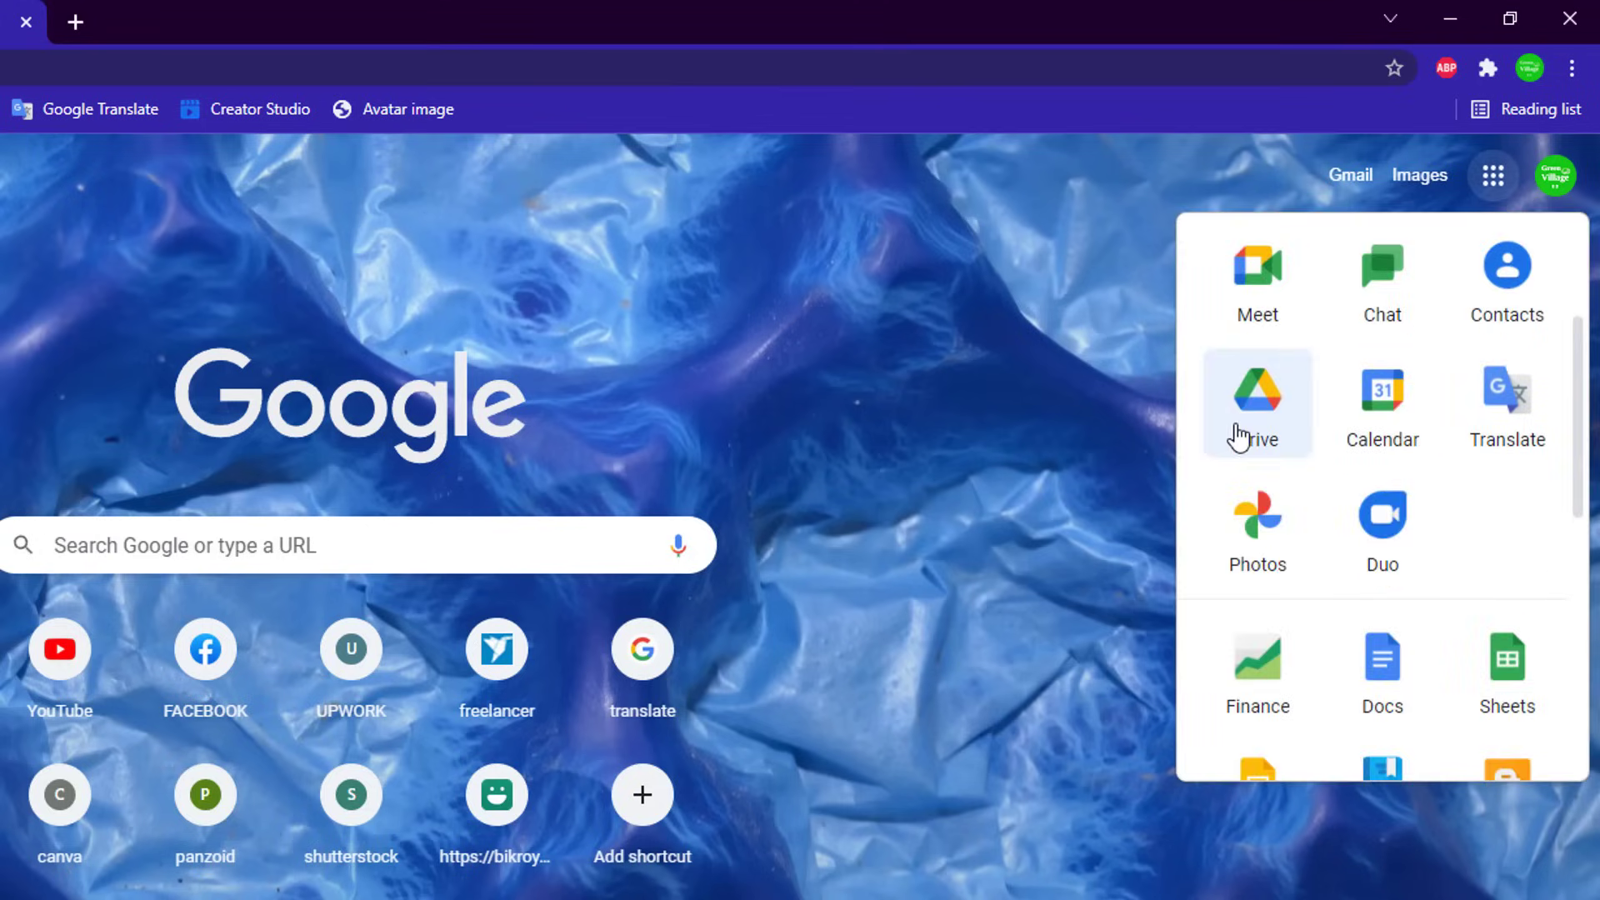
left_click(1247, 422)
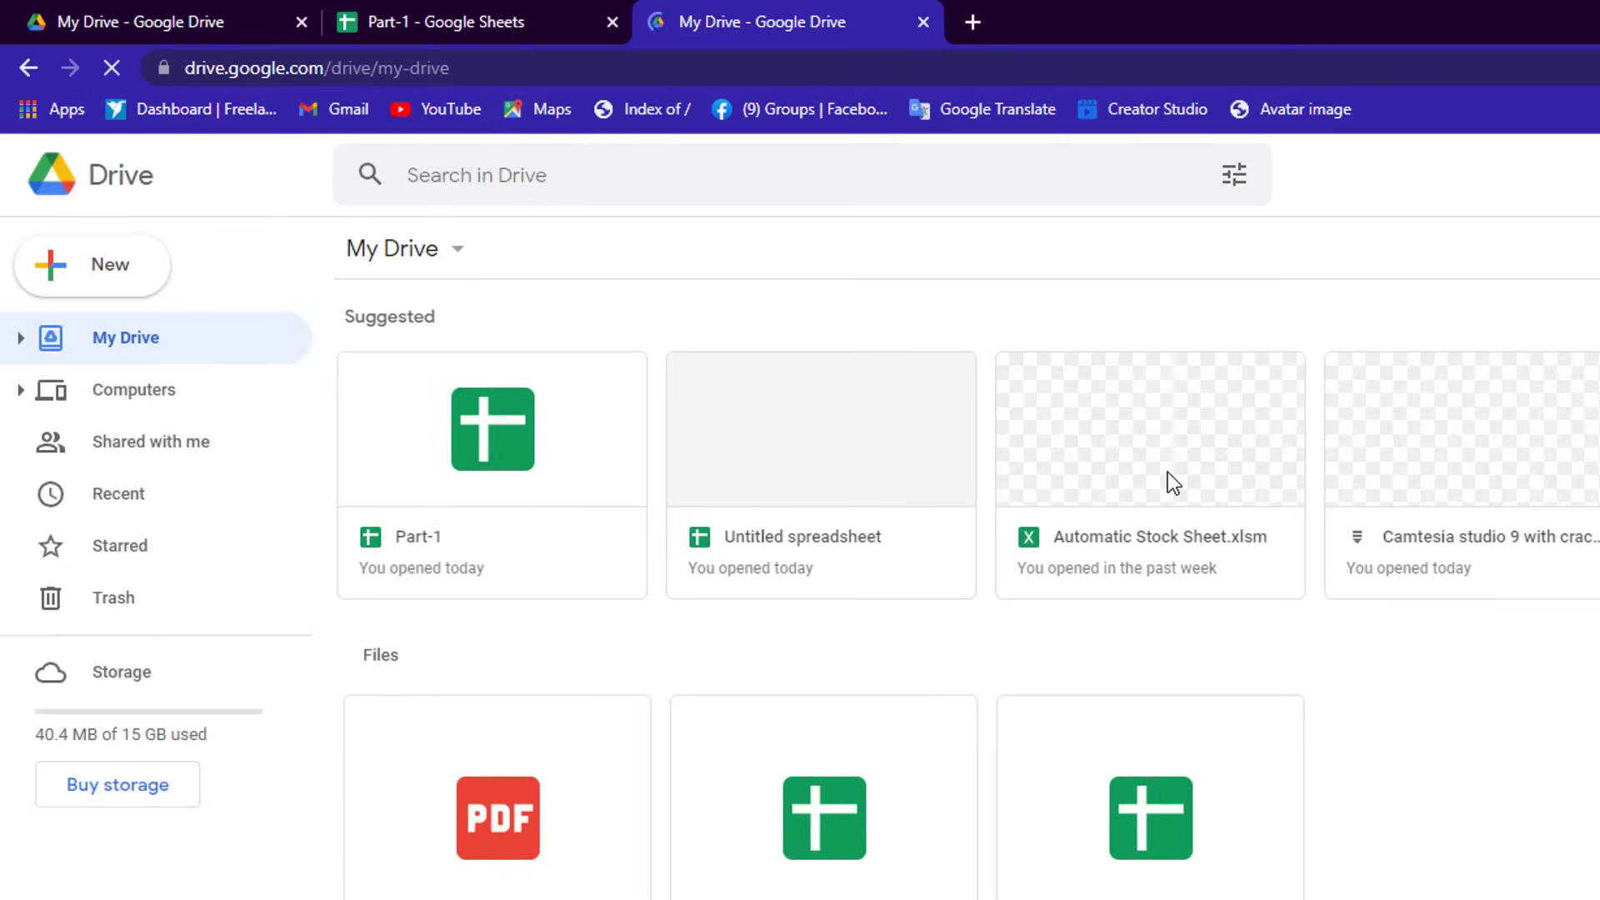
Step: Create a folder named 'Sheets Tutorial' in My Drive, then close the extra Drive tab
left_click(100, 271)
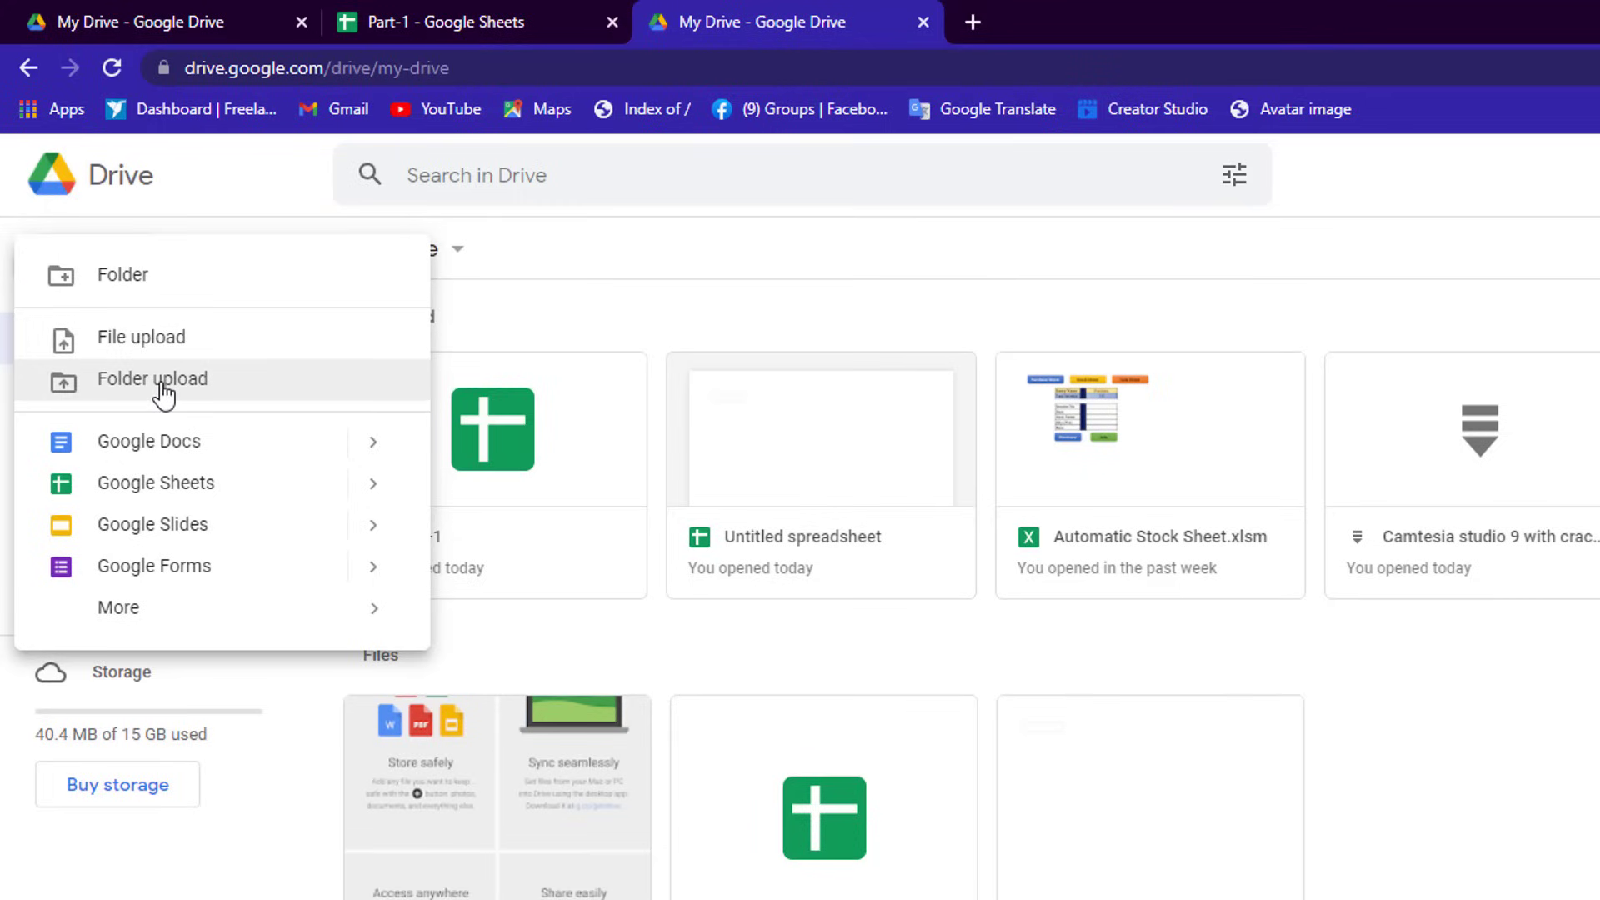
left_click(143, 282)
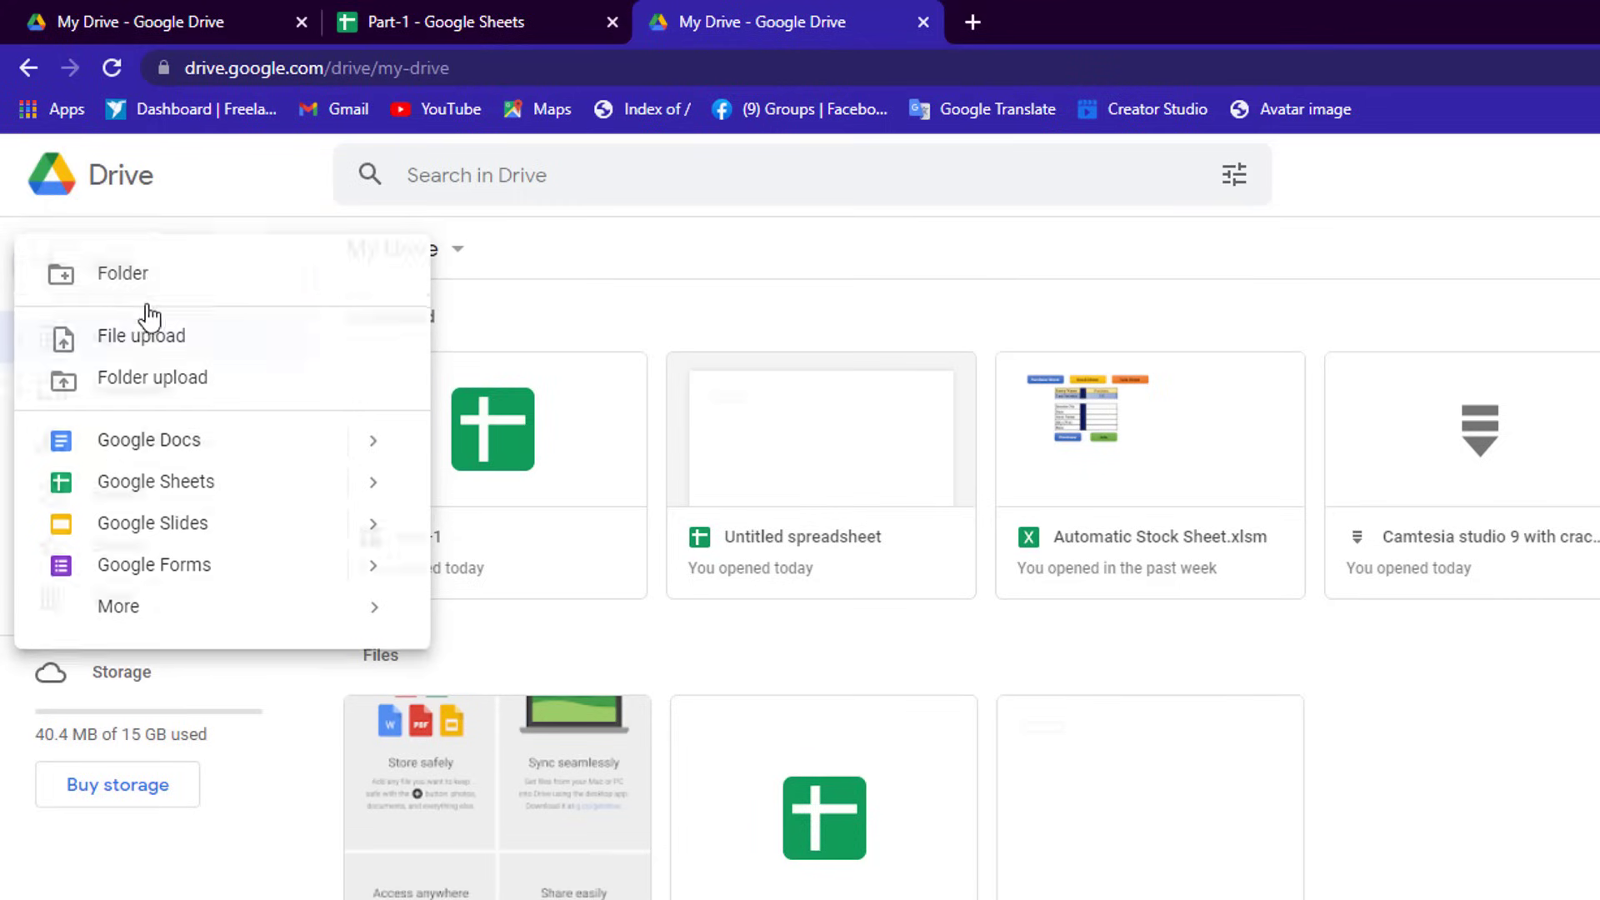
left_click(1370, 642)
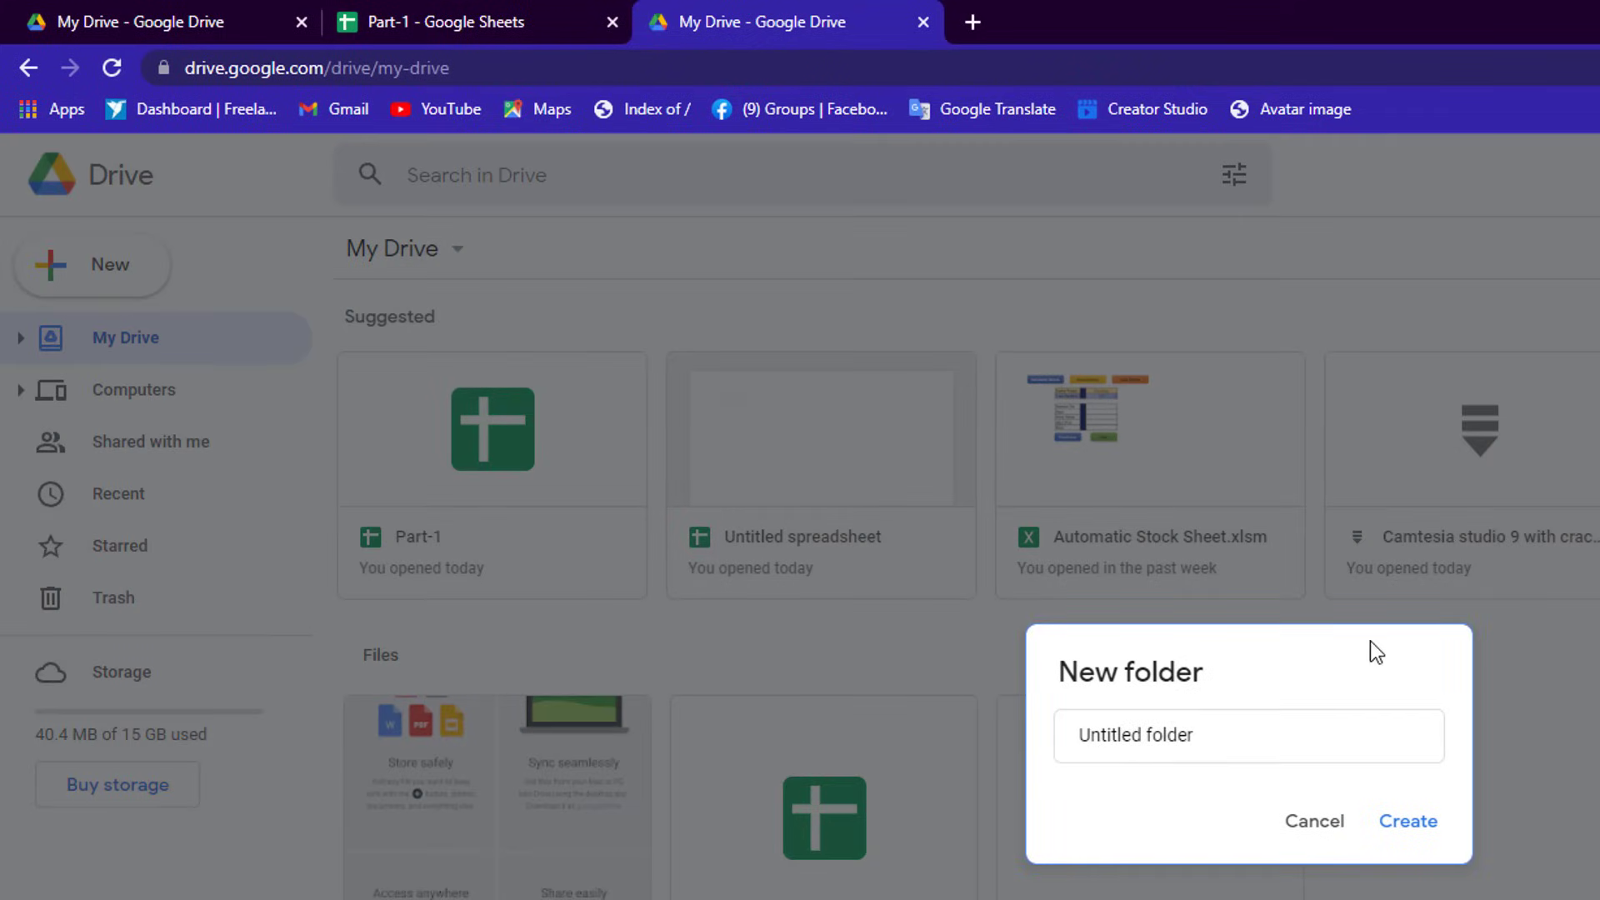
left_click(1215, 737)
key("ctrl+a")
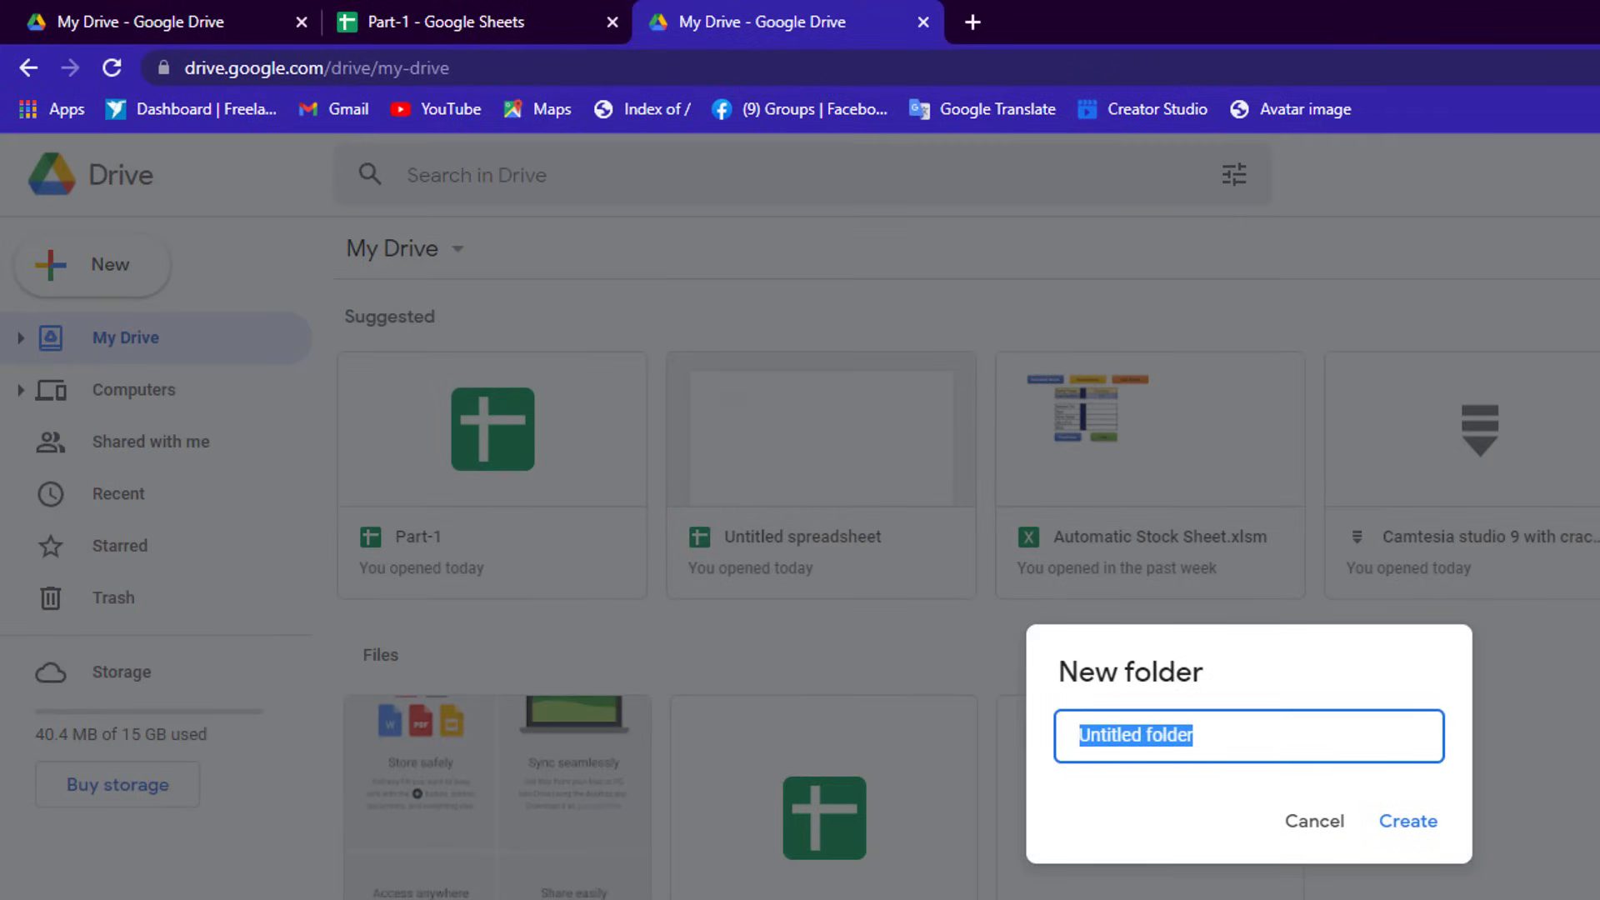
type("S")
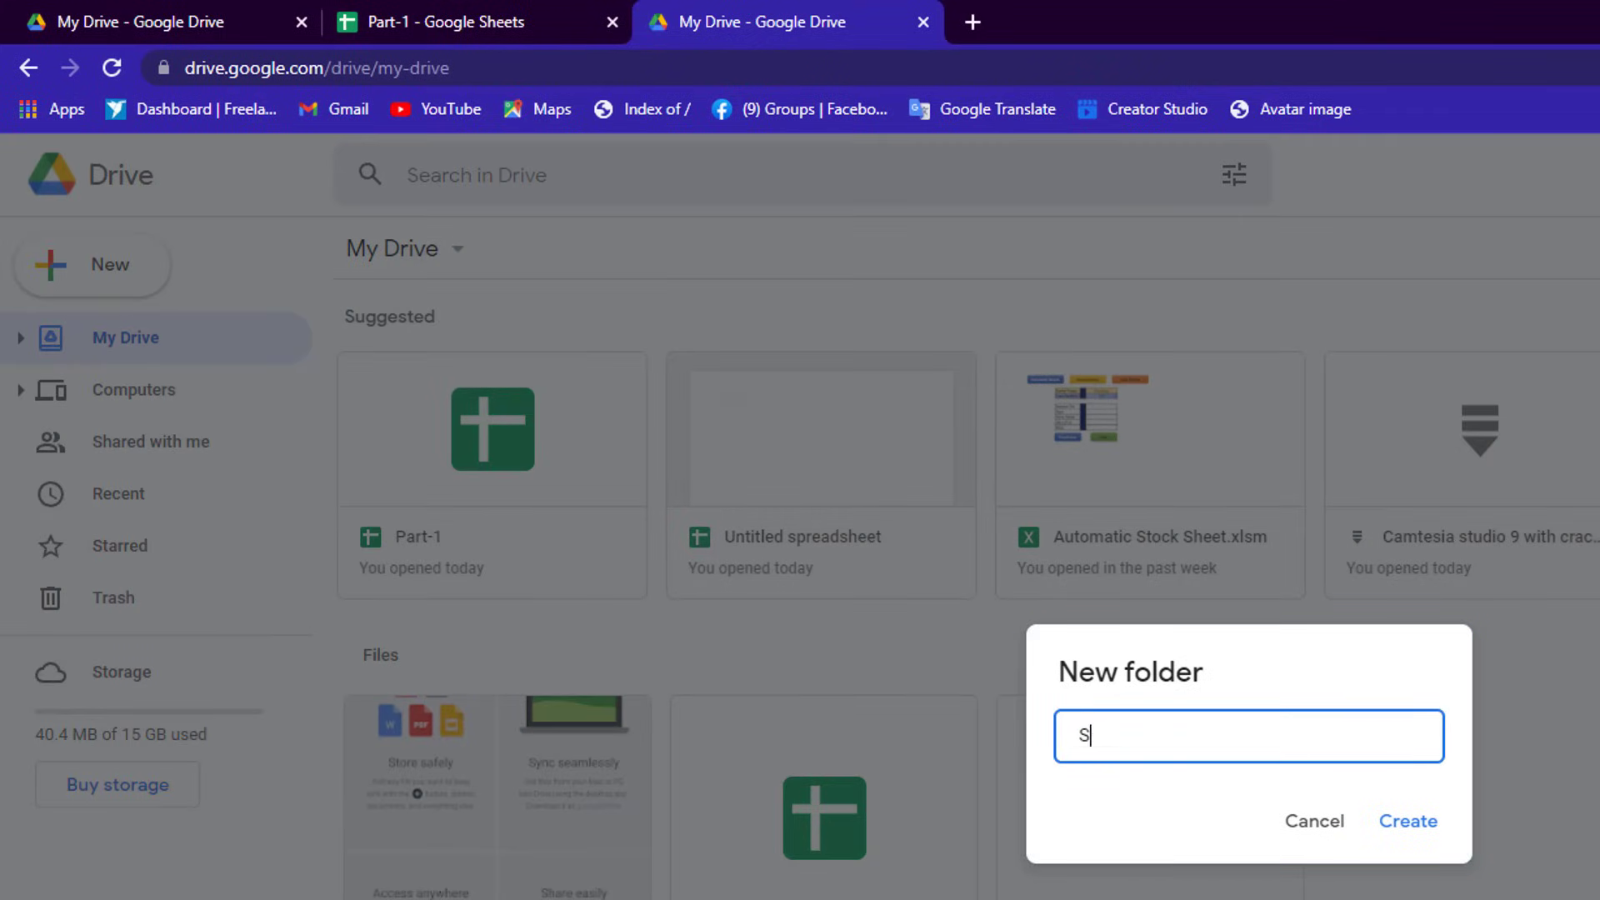
type("hhet")
key("BackSpace")
key("BackSpace")
type("eet")
type("s Tut")
type("orial")
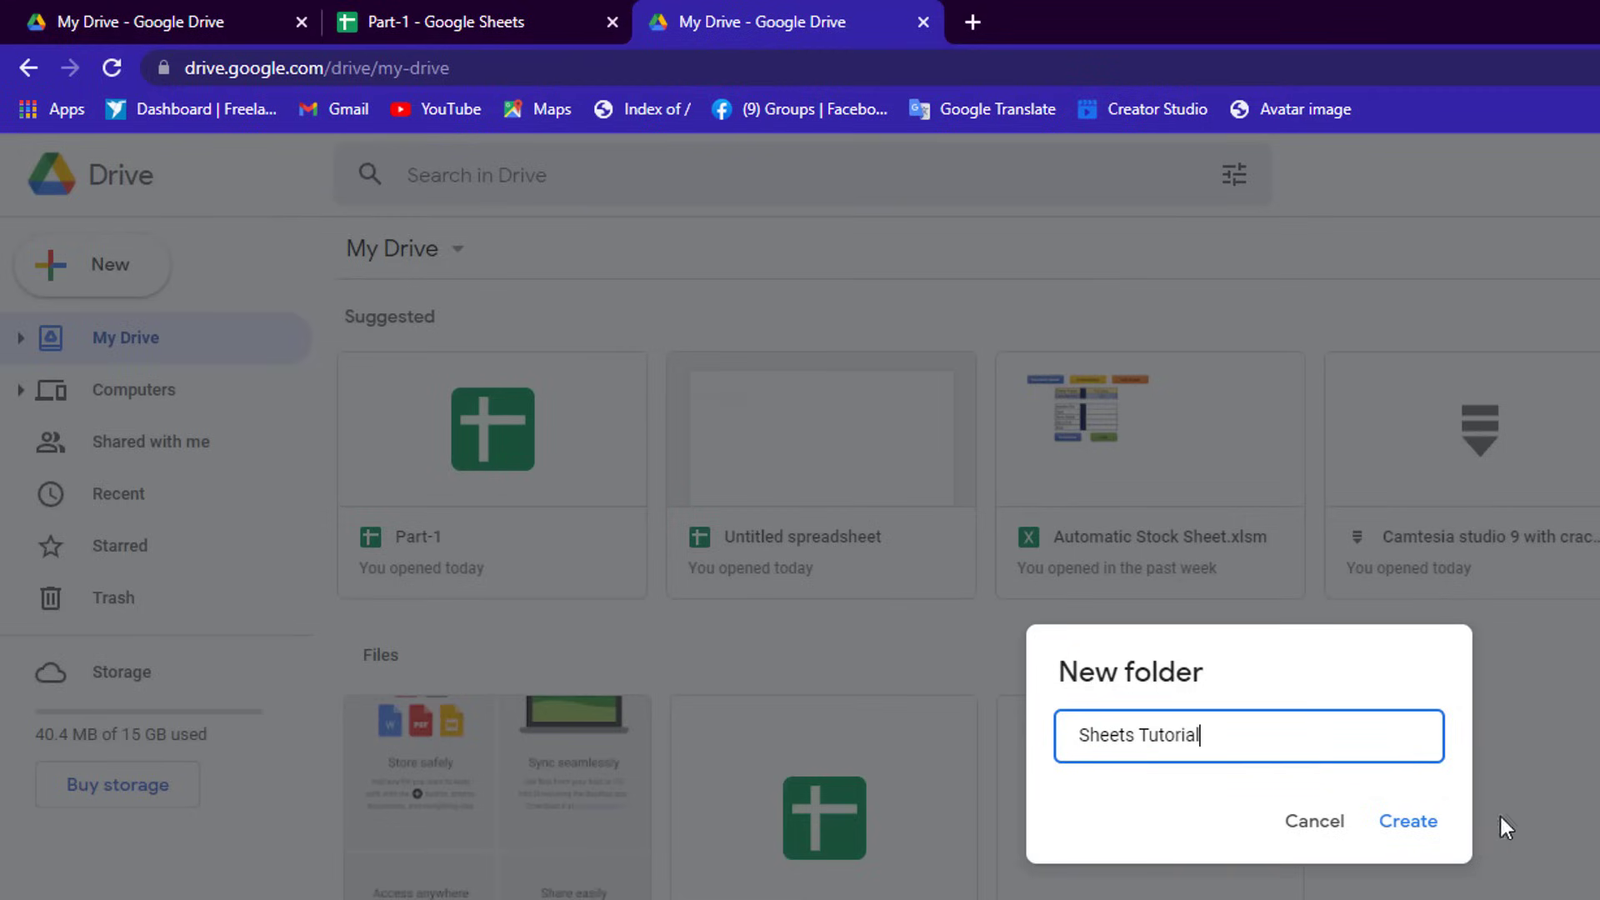
left_click(1410, 823)
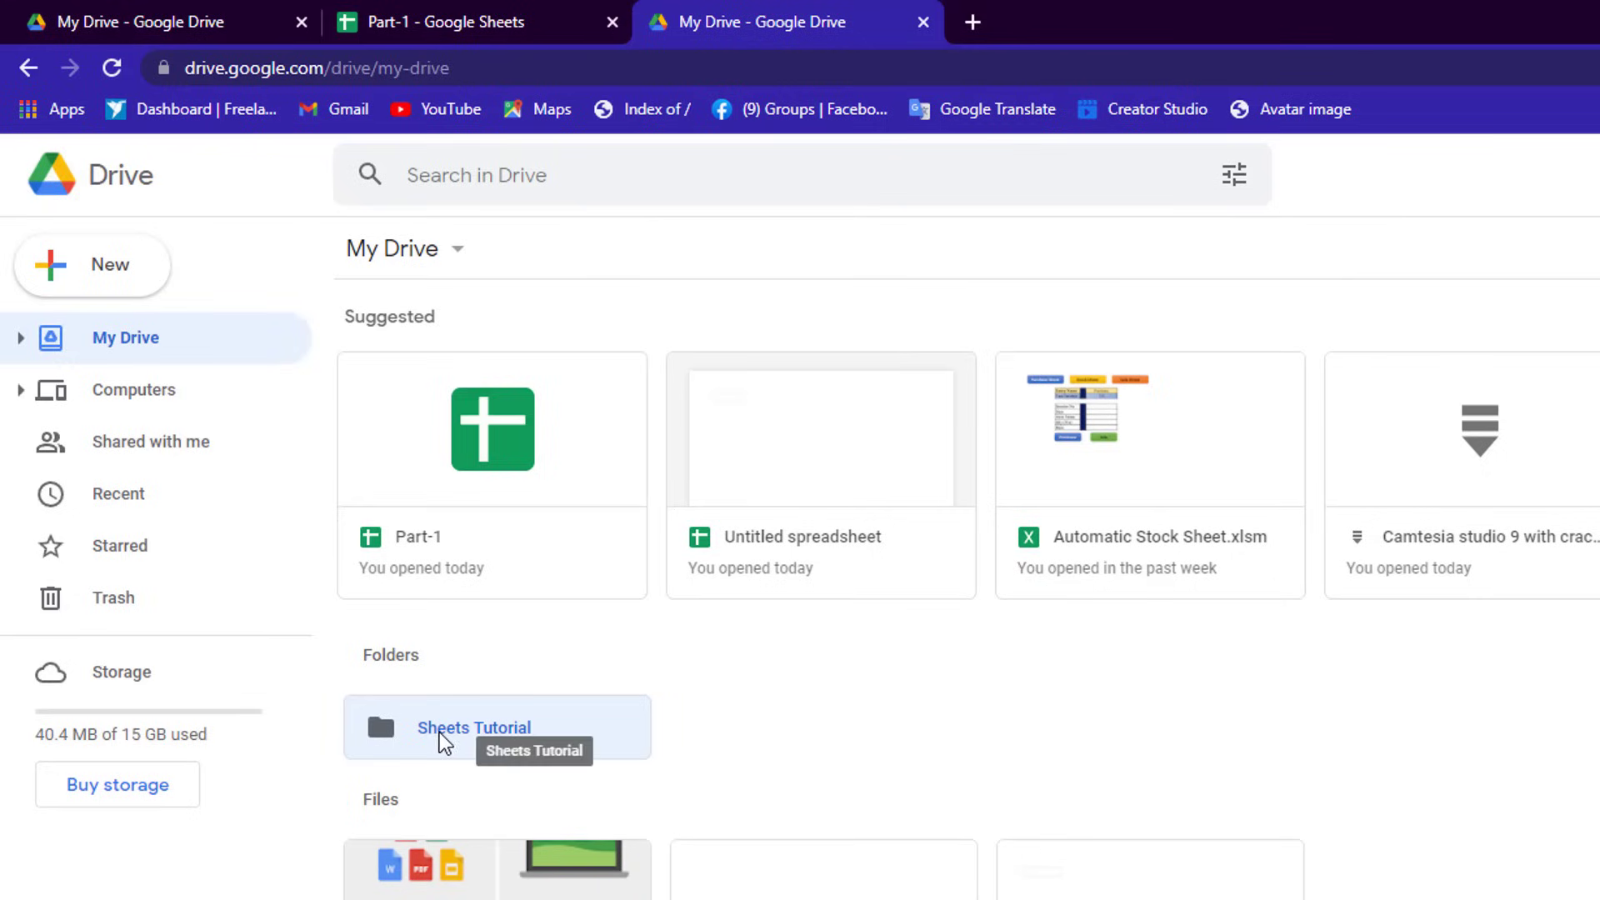
left_click(924, 22)
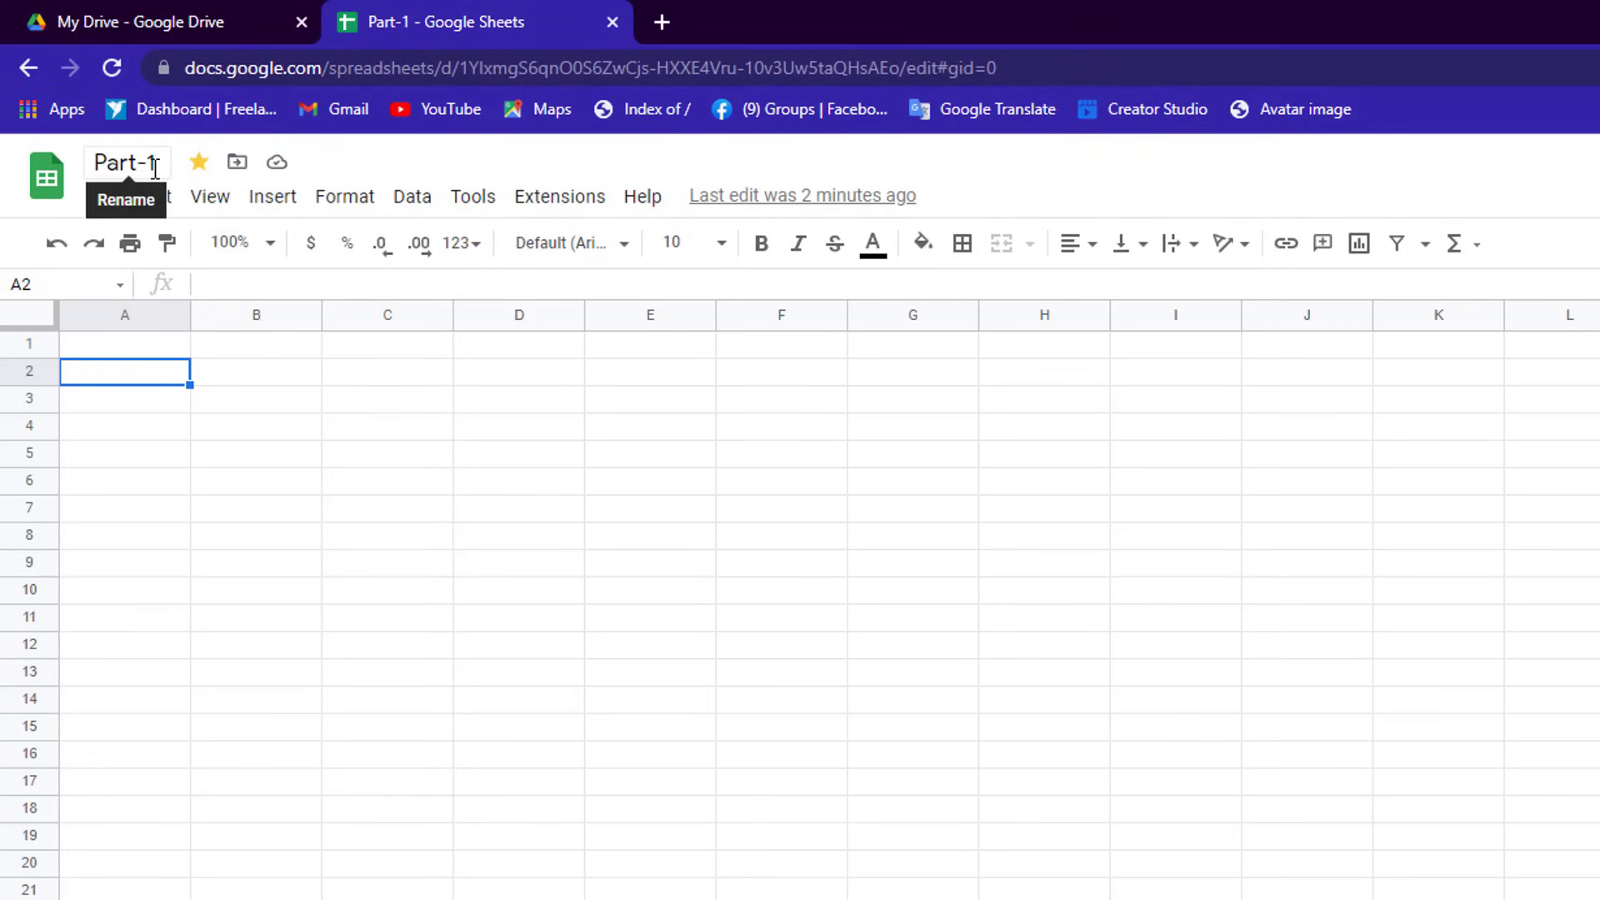
Step: Move Part-1 from My Drive into the Sheets Tutorial folder, then select cell D3
left_click(238, 167)
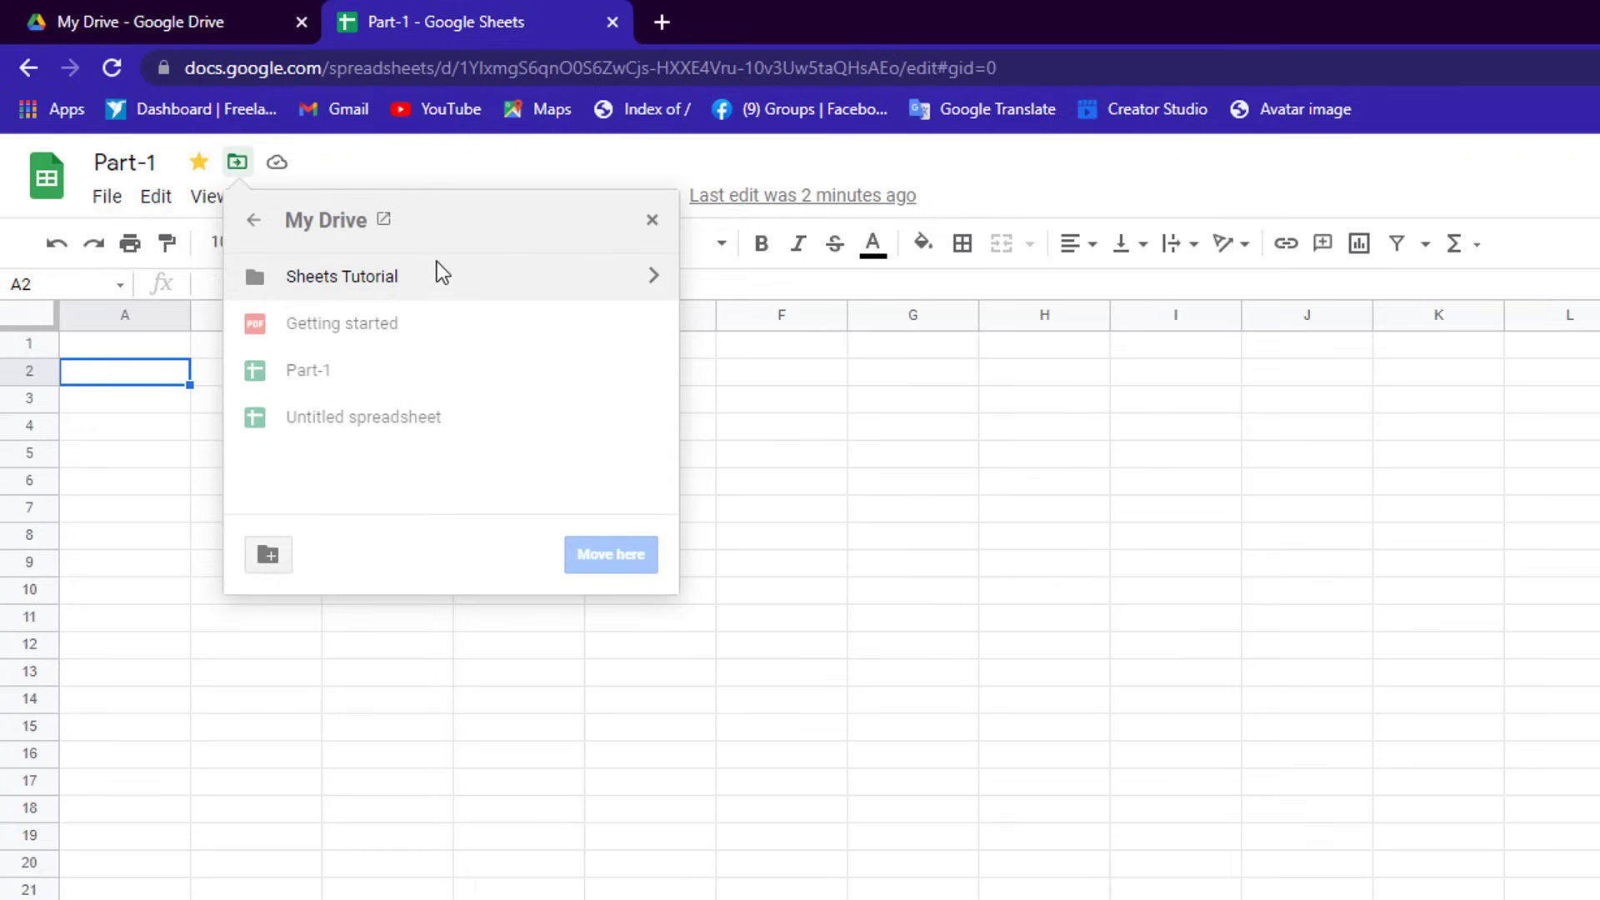
left_click(652, 278)
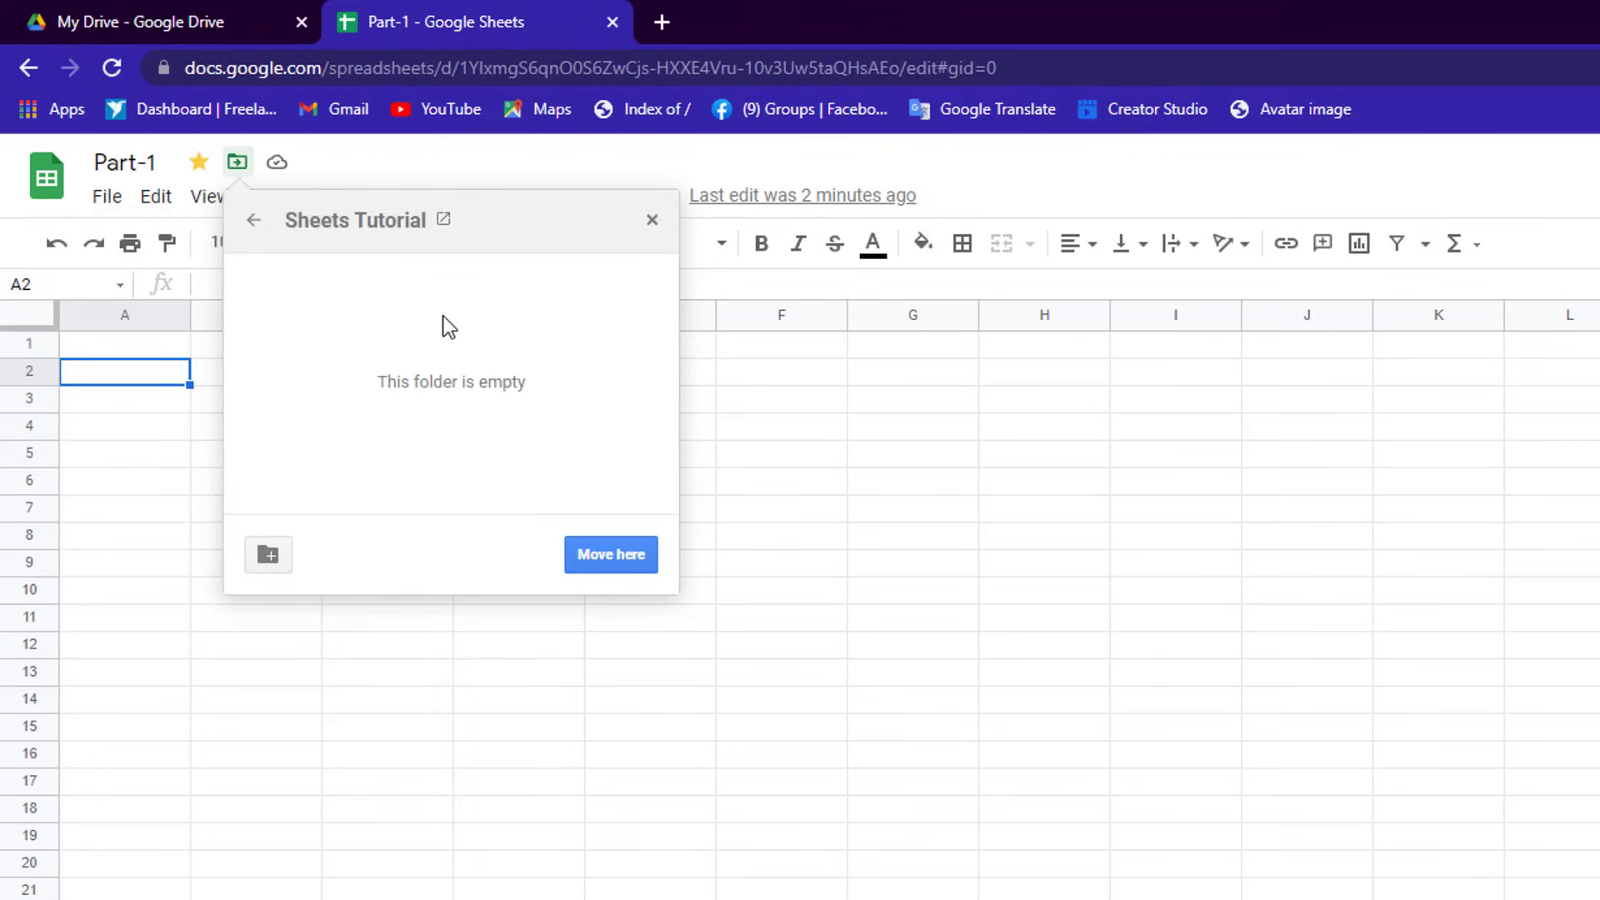
left_click(609, 557)
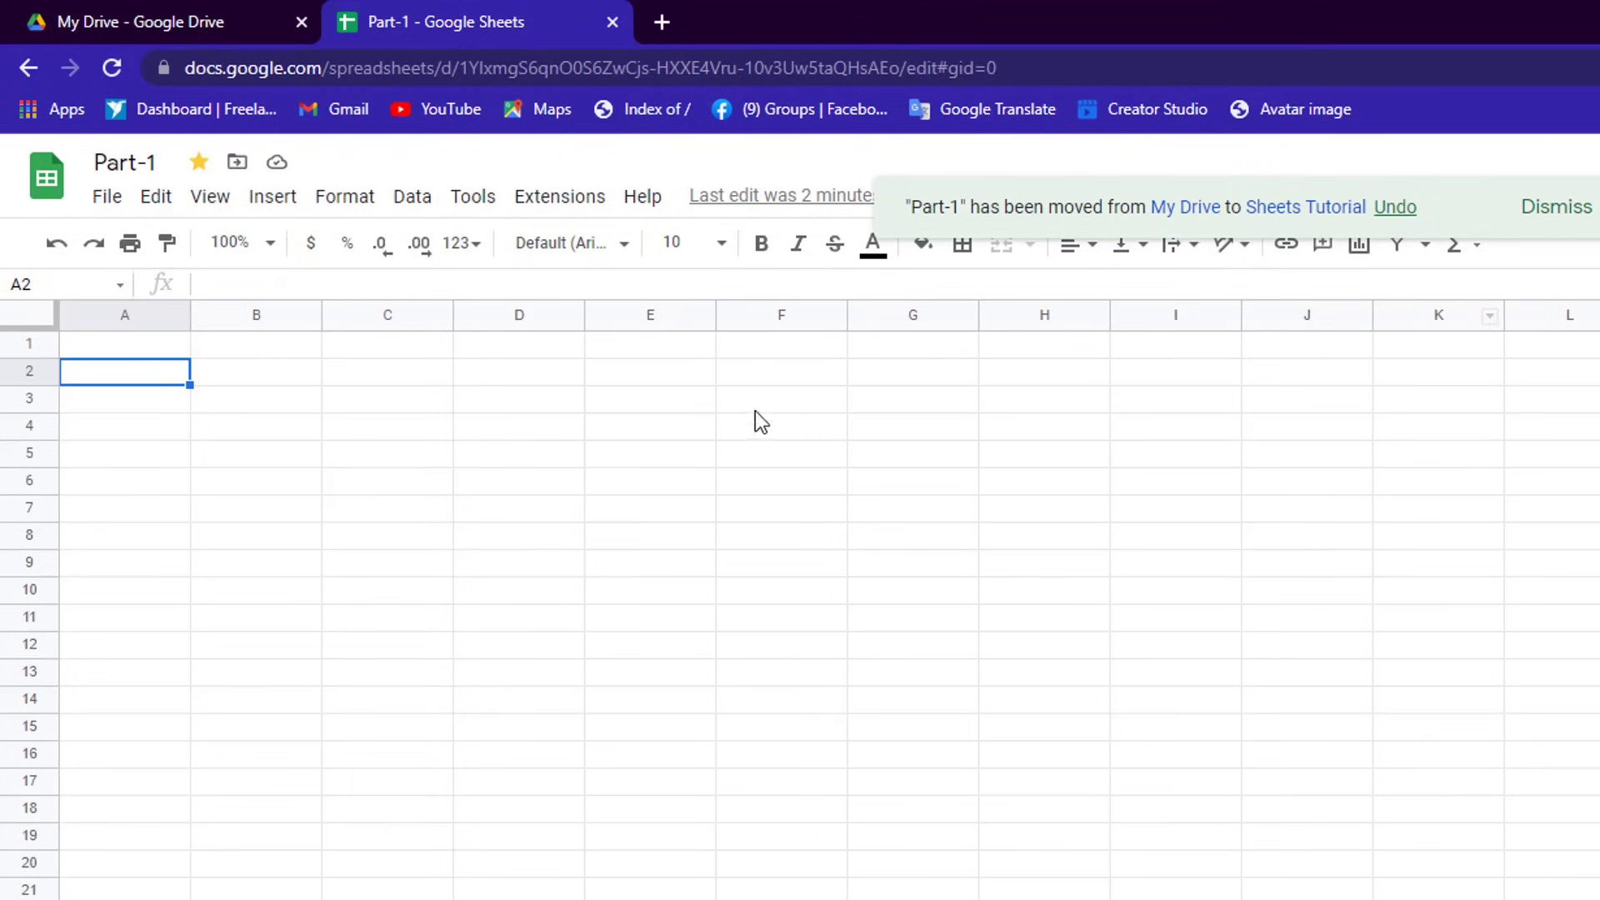
left_click(546, 400)
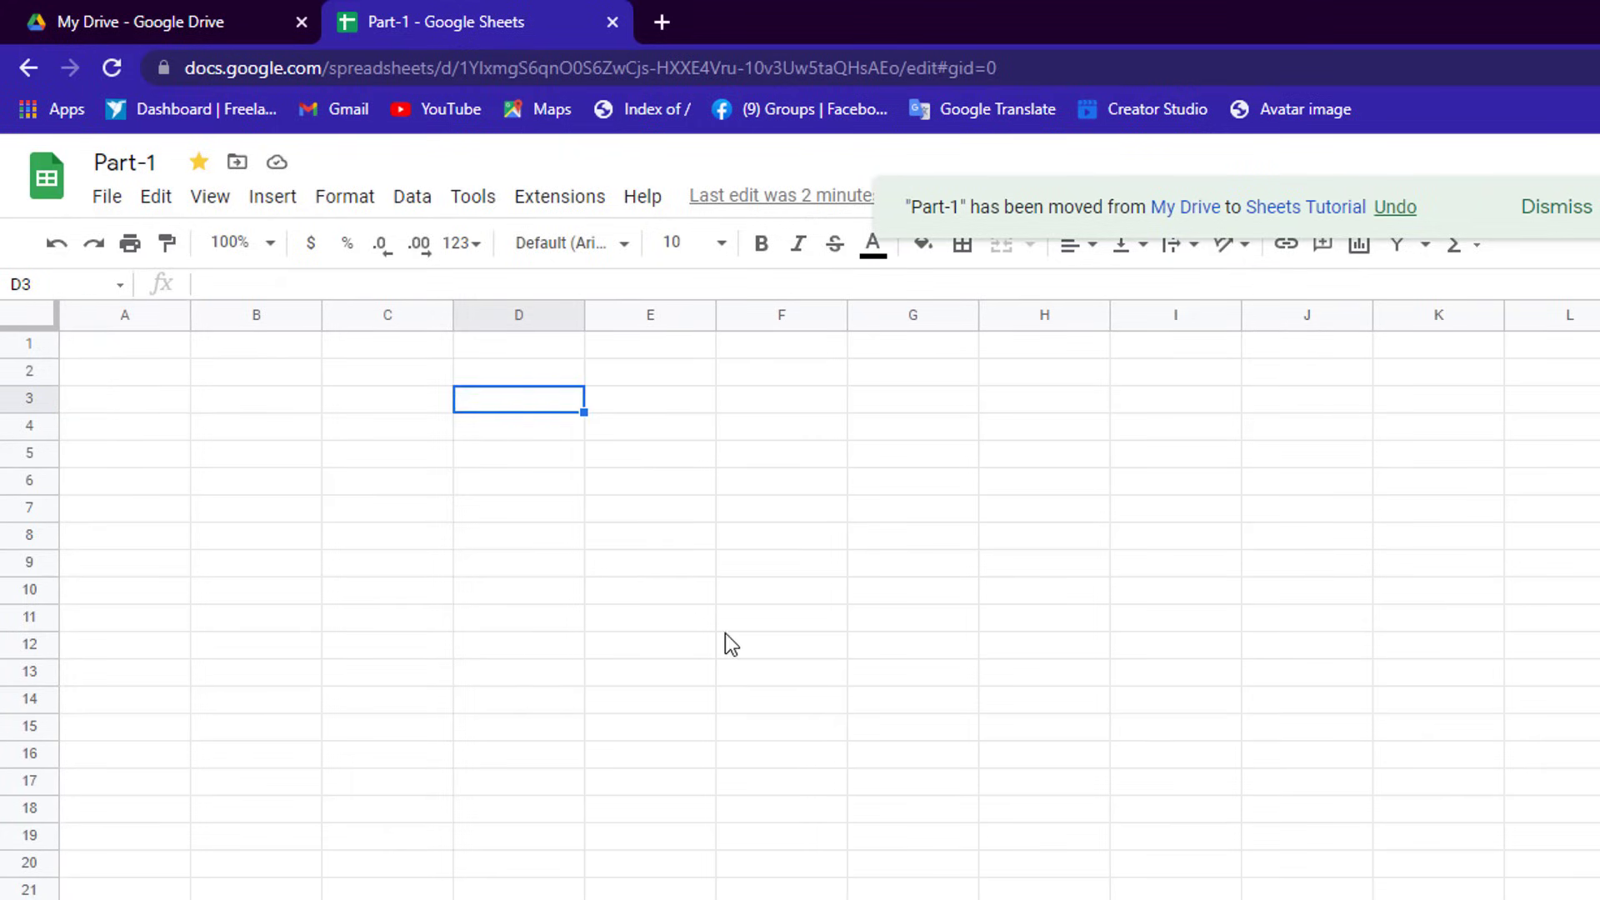
Step: Check in Google Drive that Part-1 is inside the Sheets Tutorial folder, then close the Drive tab
left_click(665, 19)
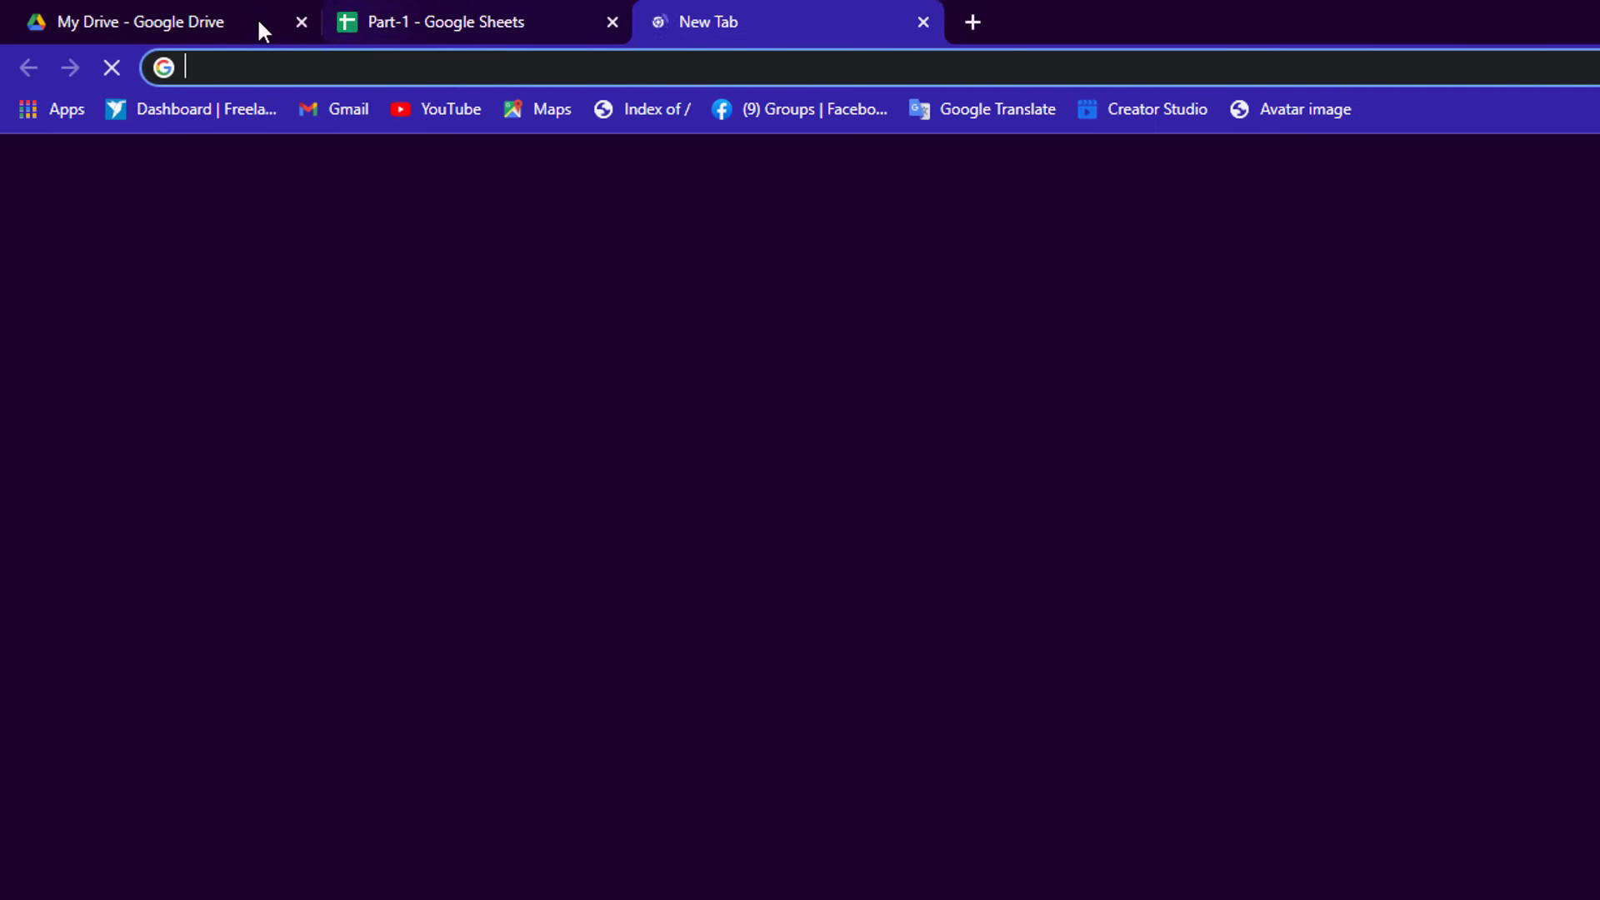
left_click(302, 22)
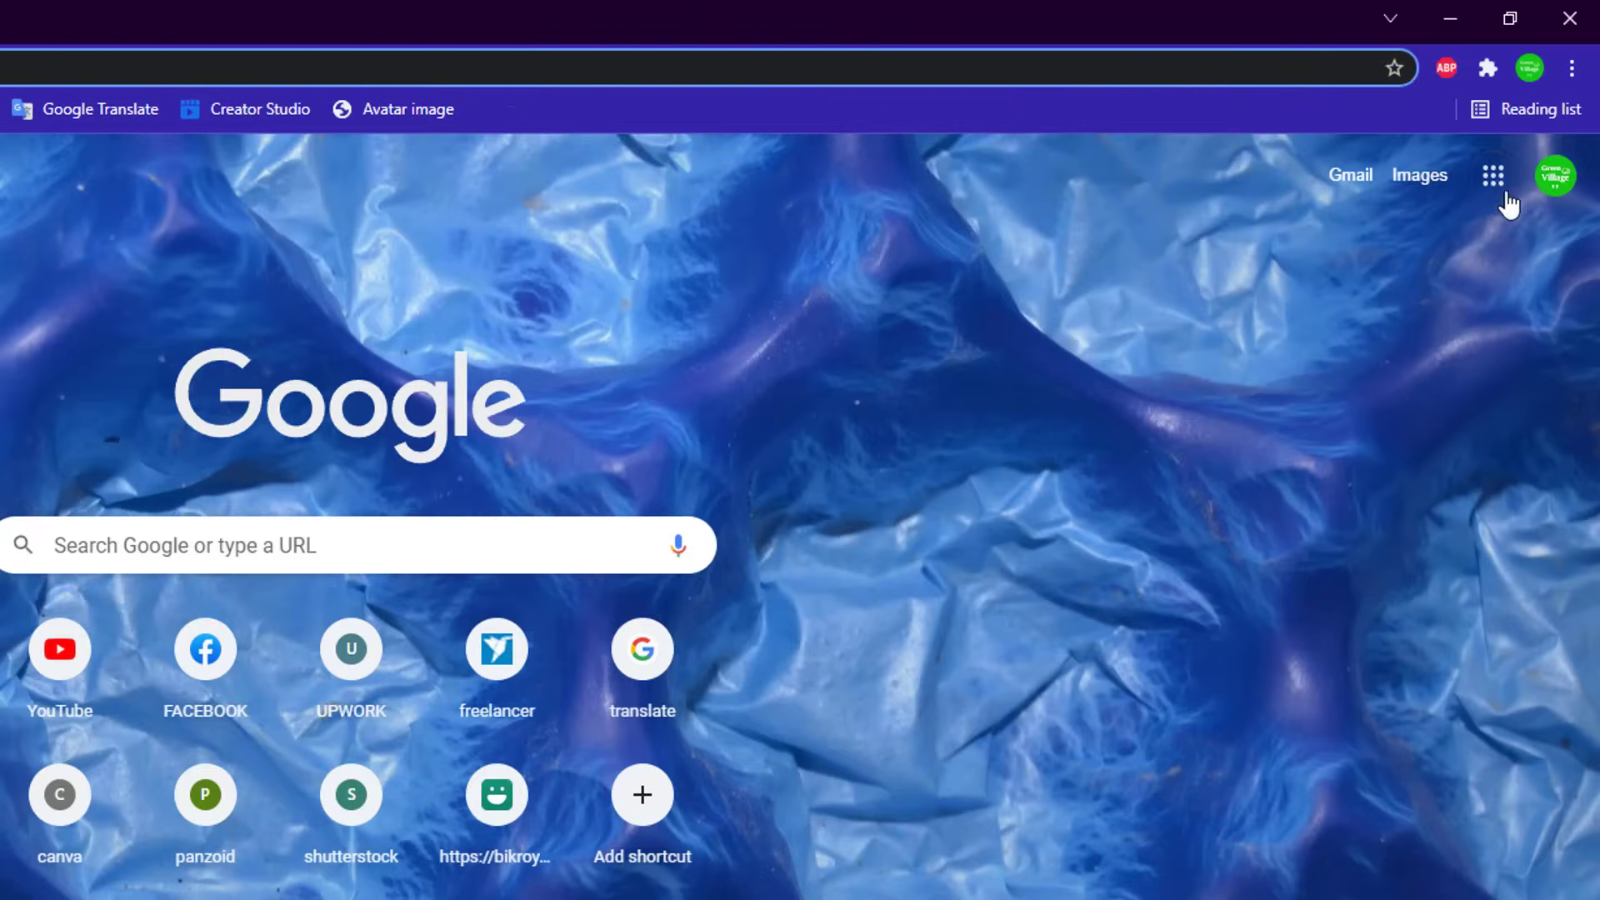
left_click(1485, 193)
scroll(1284, 541, "down", 2)
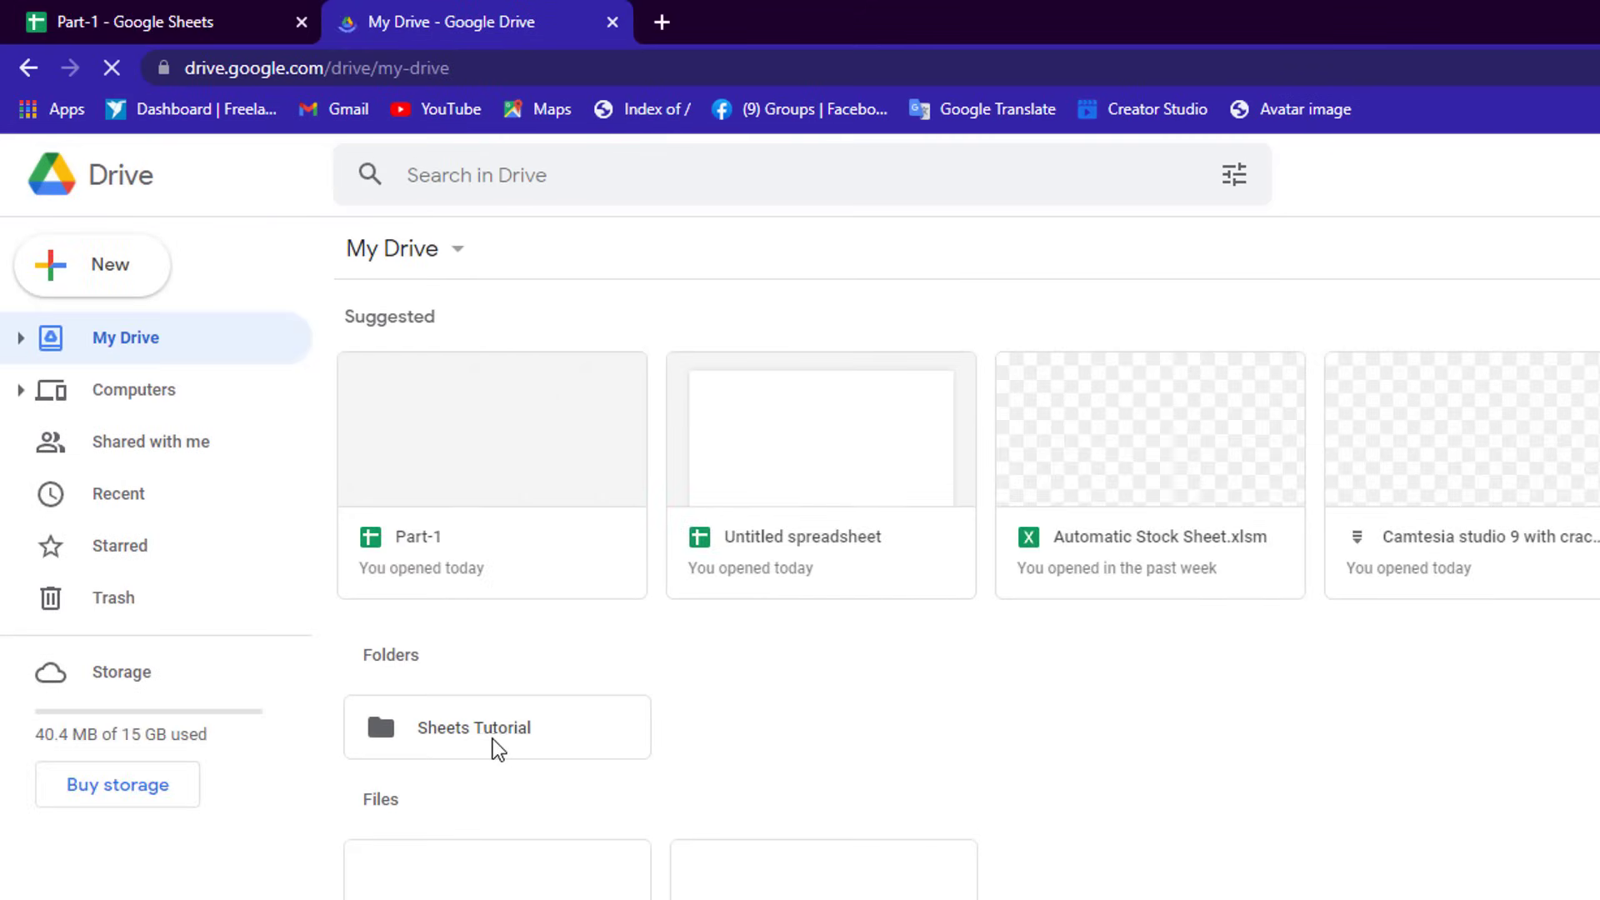
double_click(513, 742)
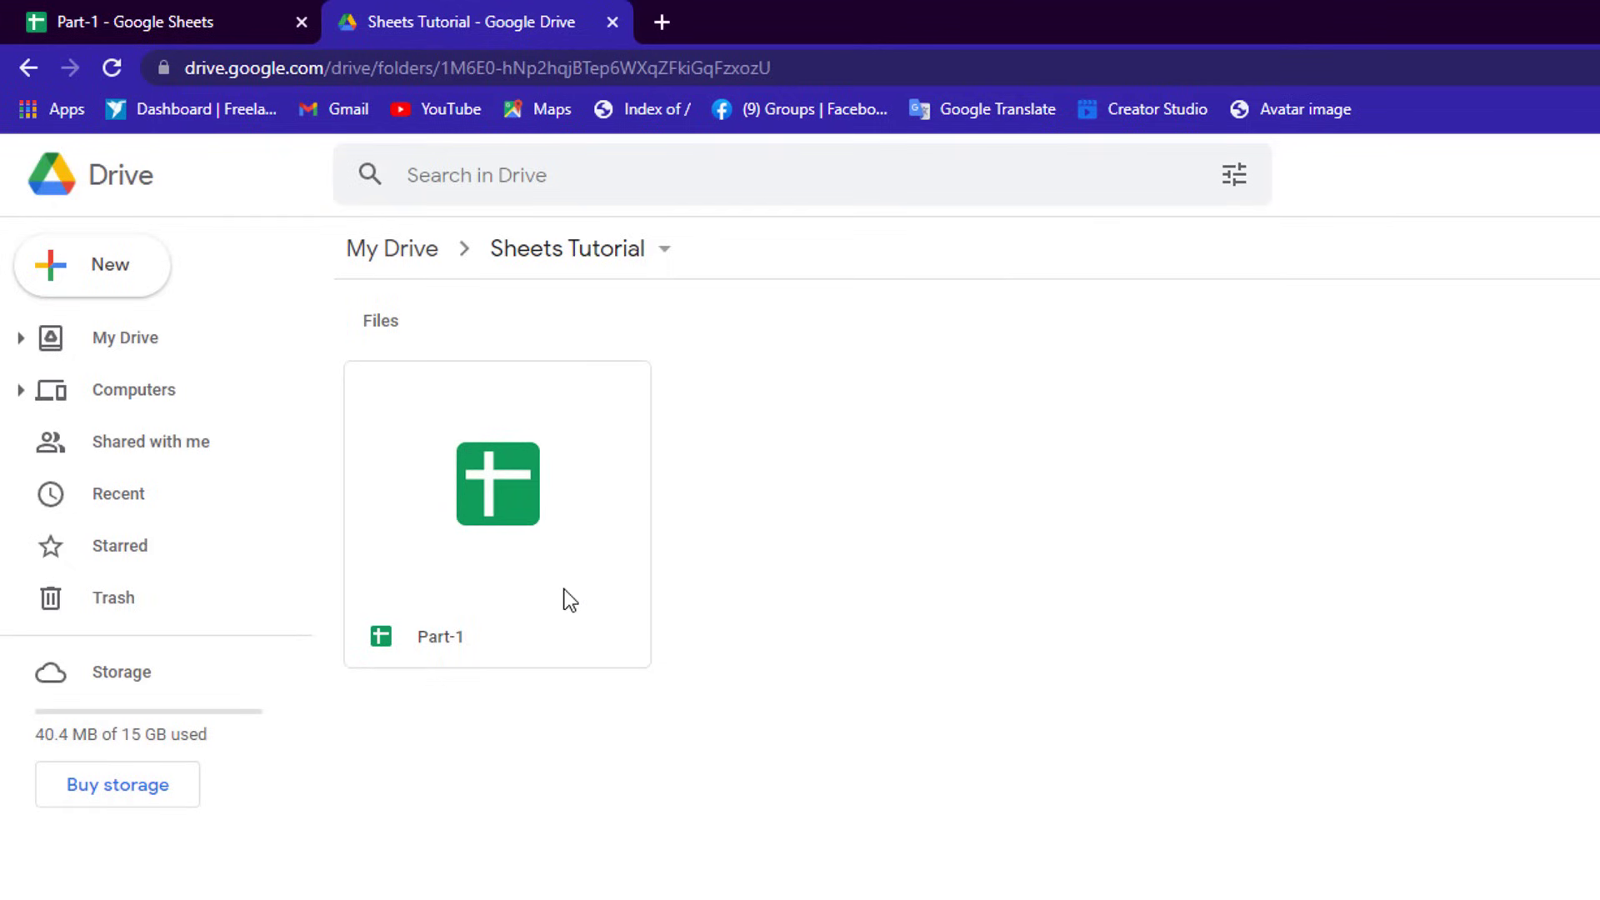
left_click(614, 19)
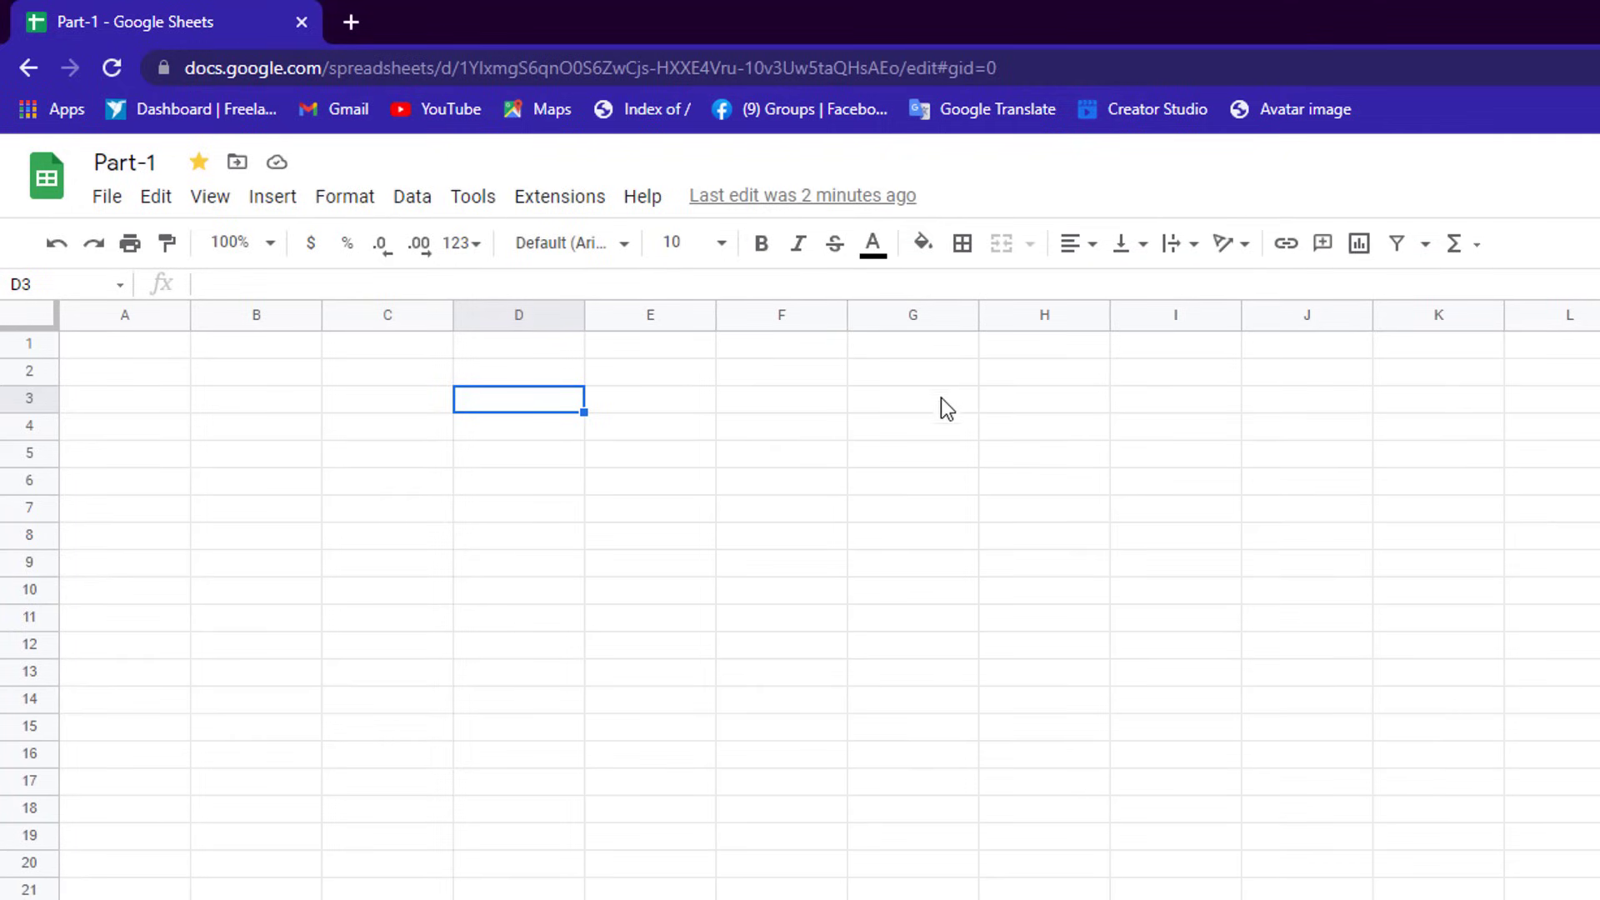
left_click(279, 167)
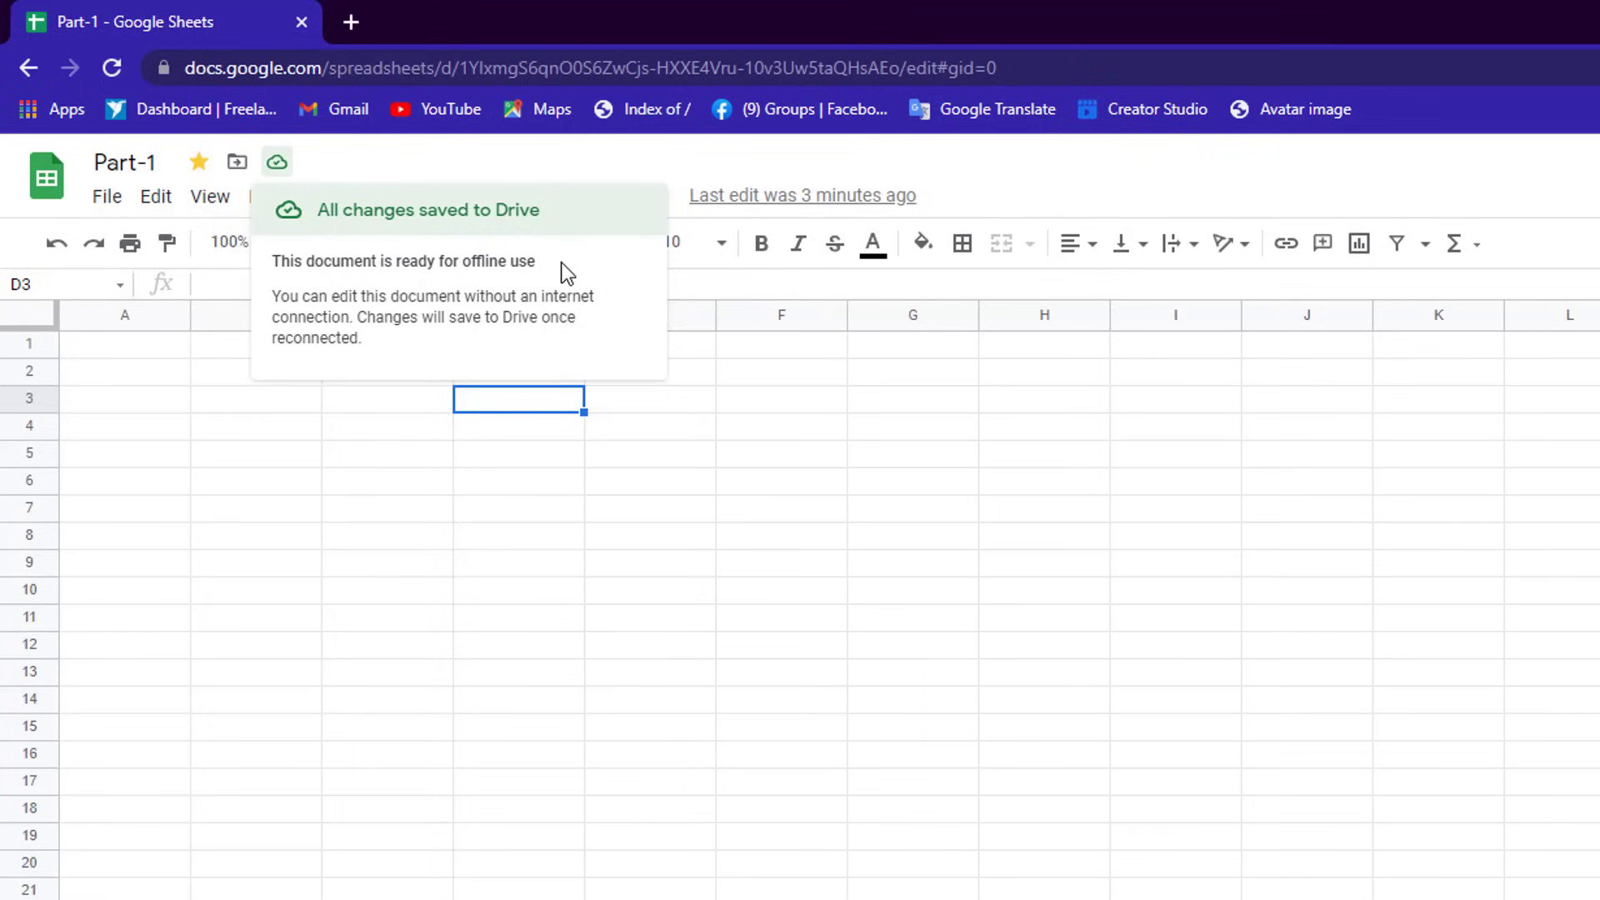
left_click(381, 447)
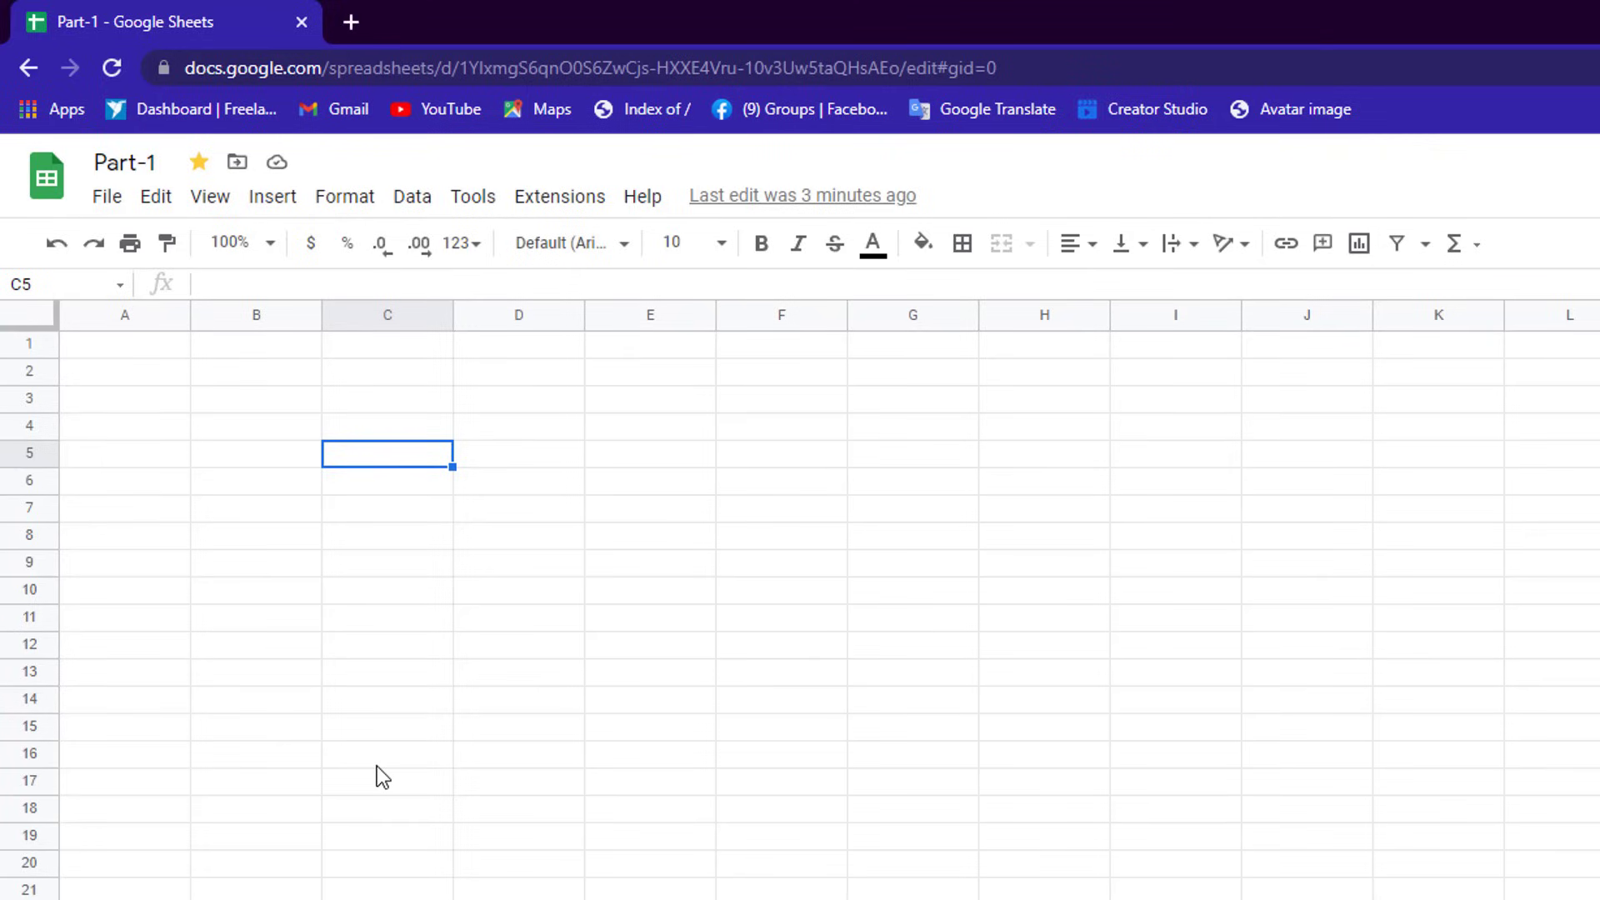
left_click(242, 404)
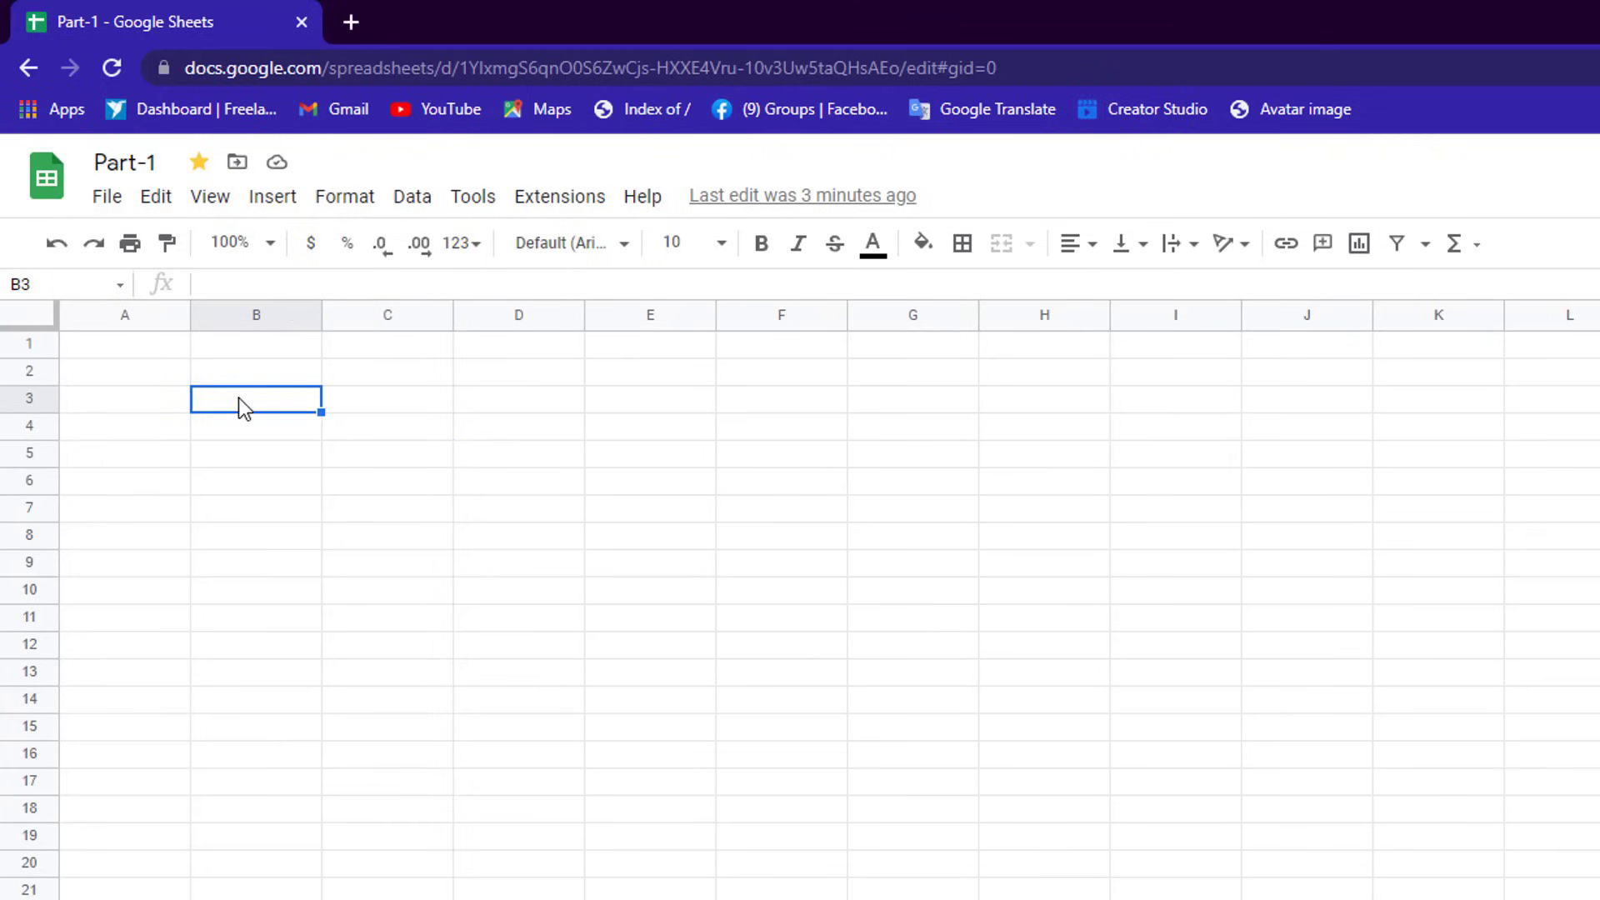
type("Ta")
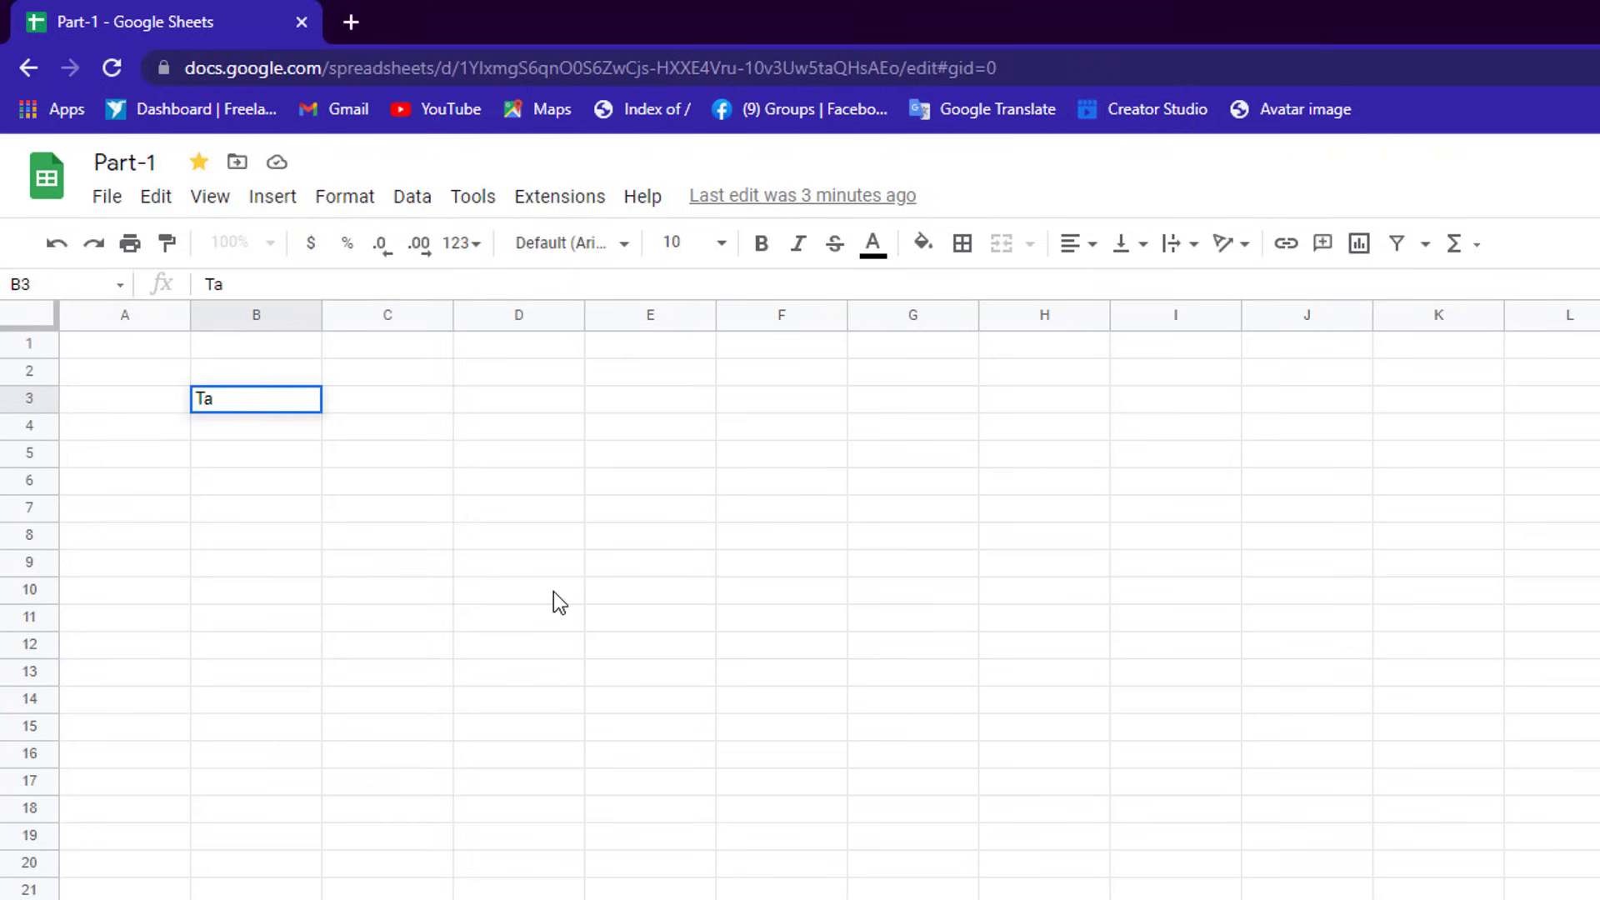
type("nvir Acade")
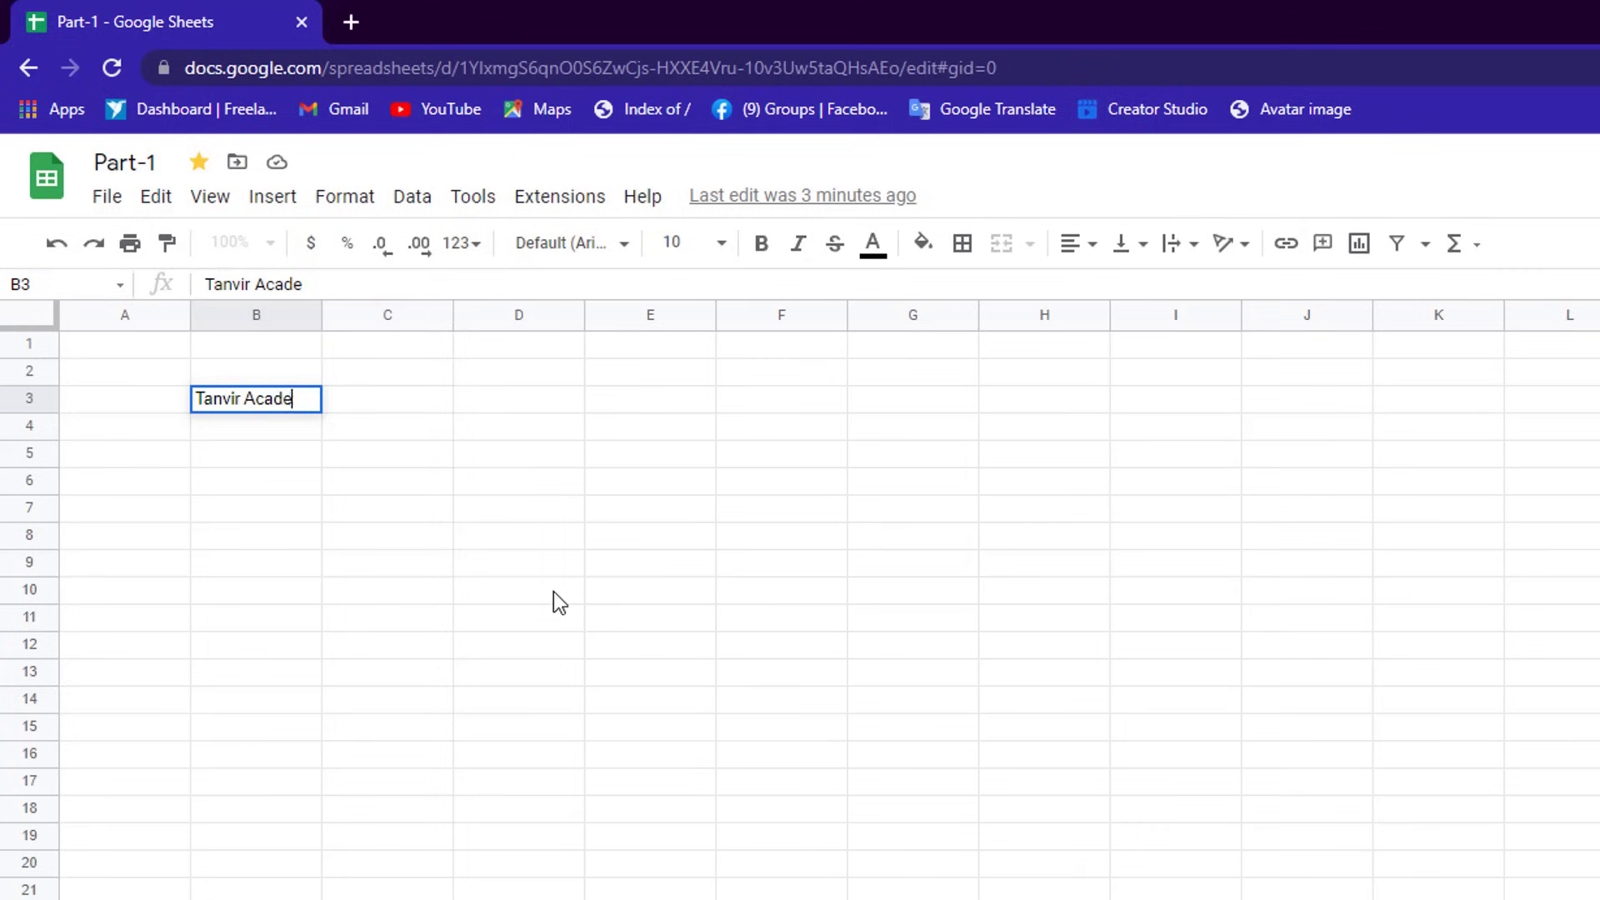
type("my")
left_click(526, 481)
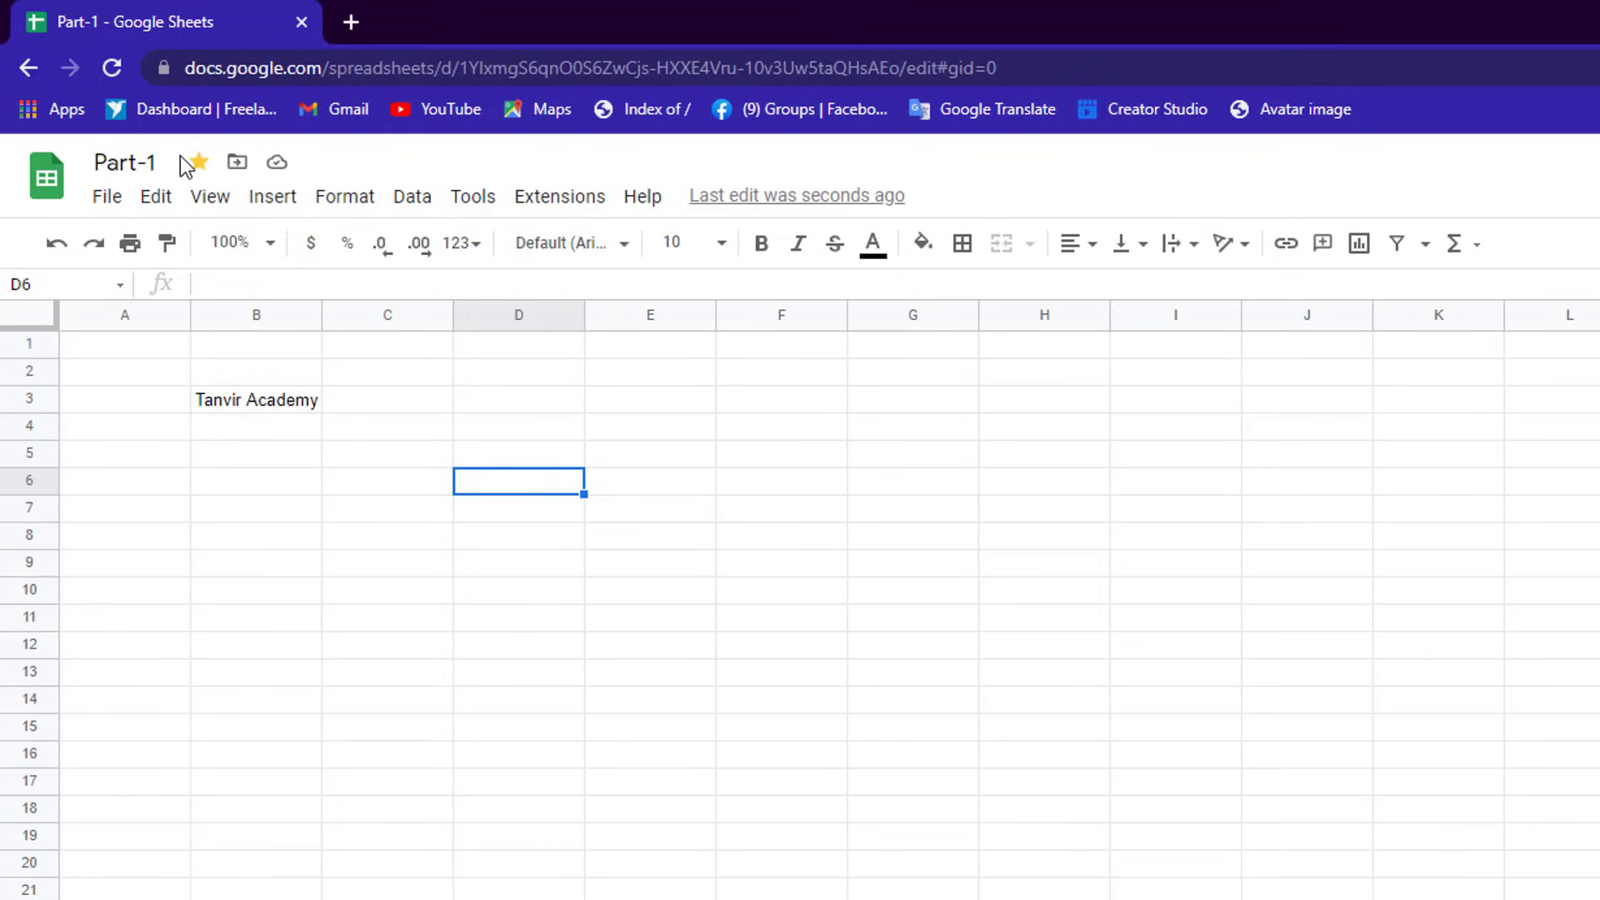
key("Left")
key("Left")
key("Down")
key("Down")
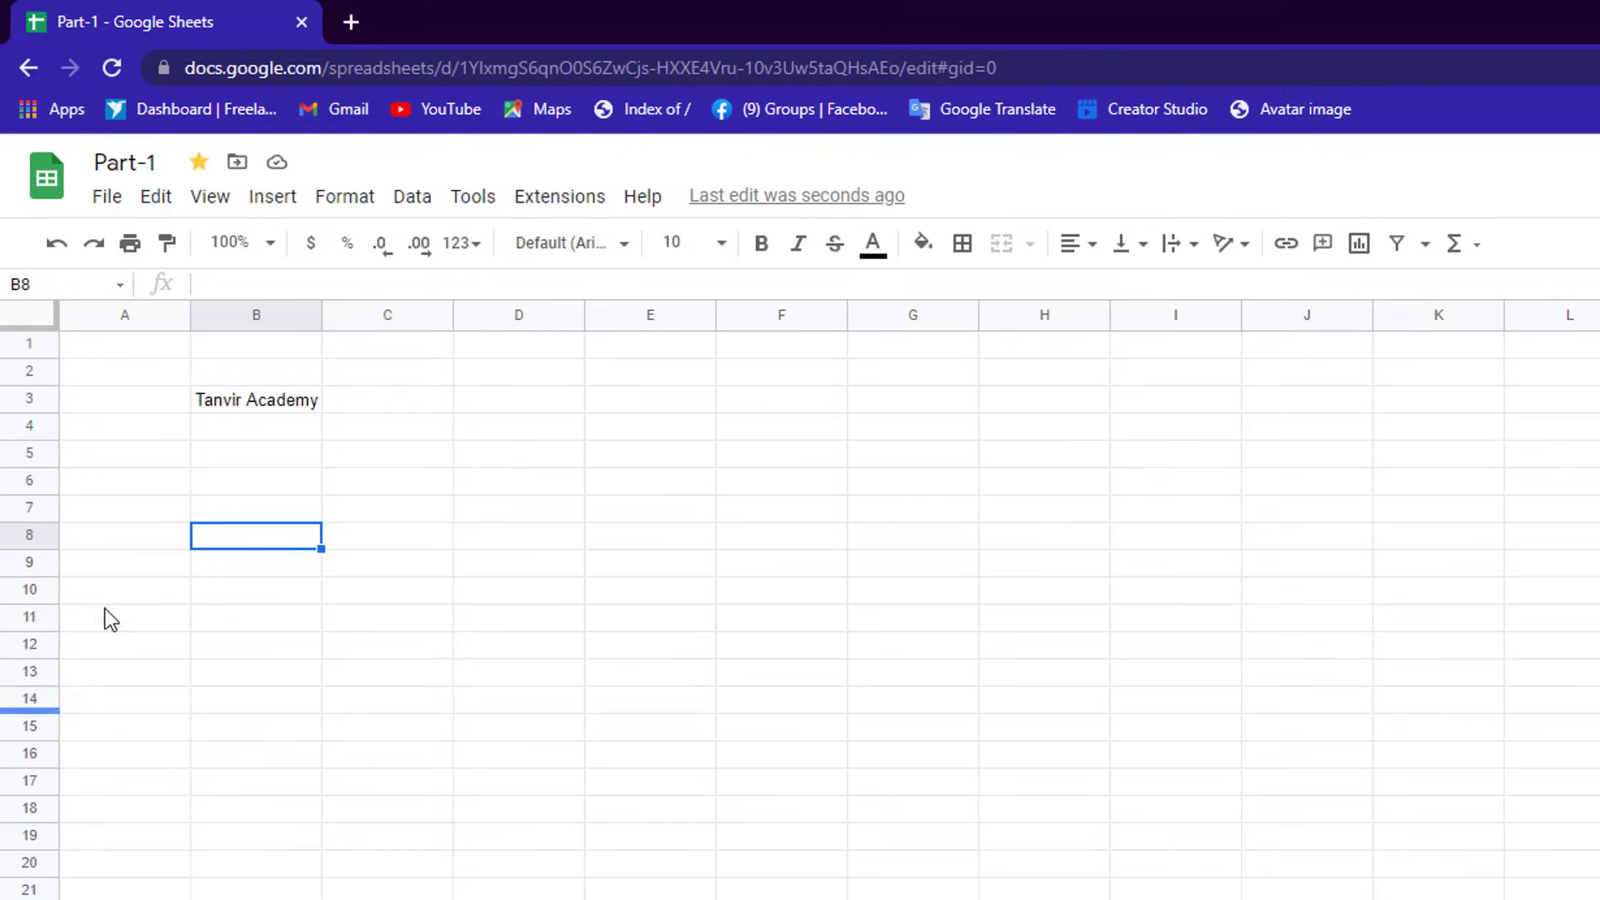
left_click(73, 284)
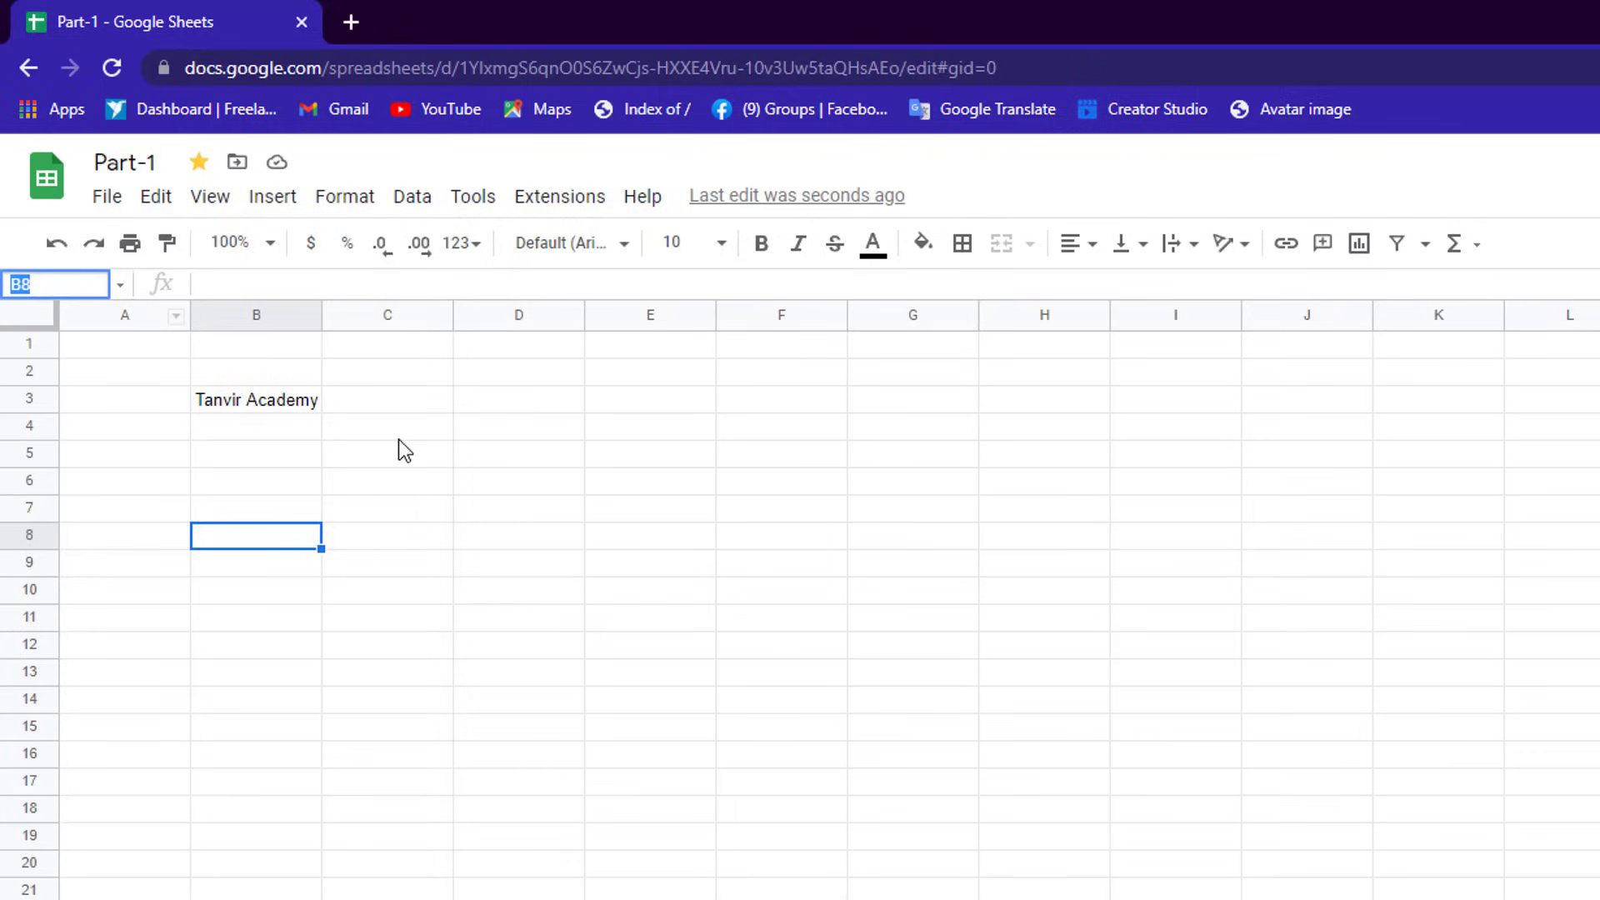
left_click(399, 436)
left_click(542, 474)
left_click(627, 463)
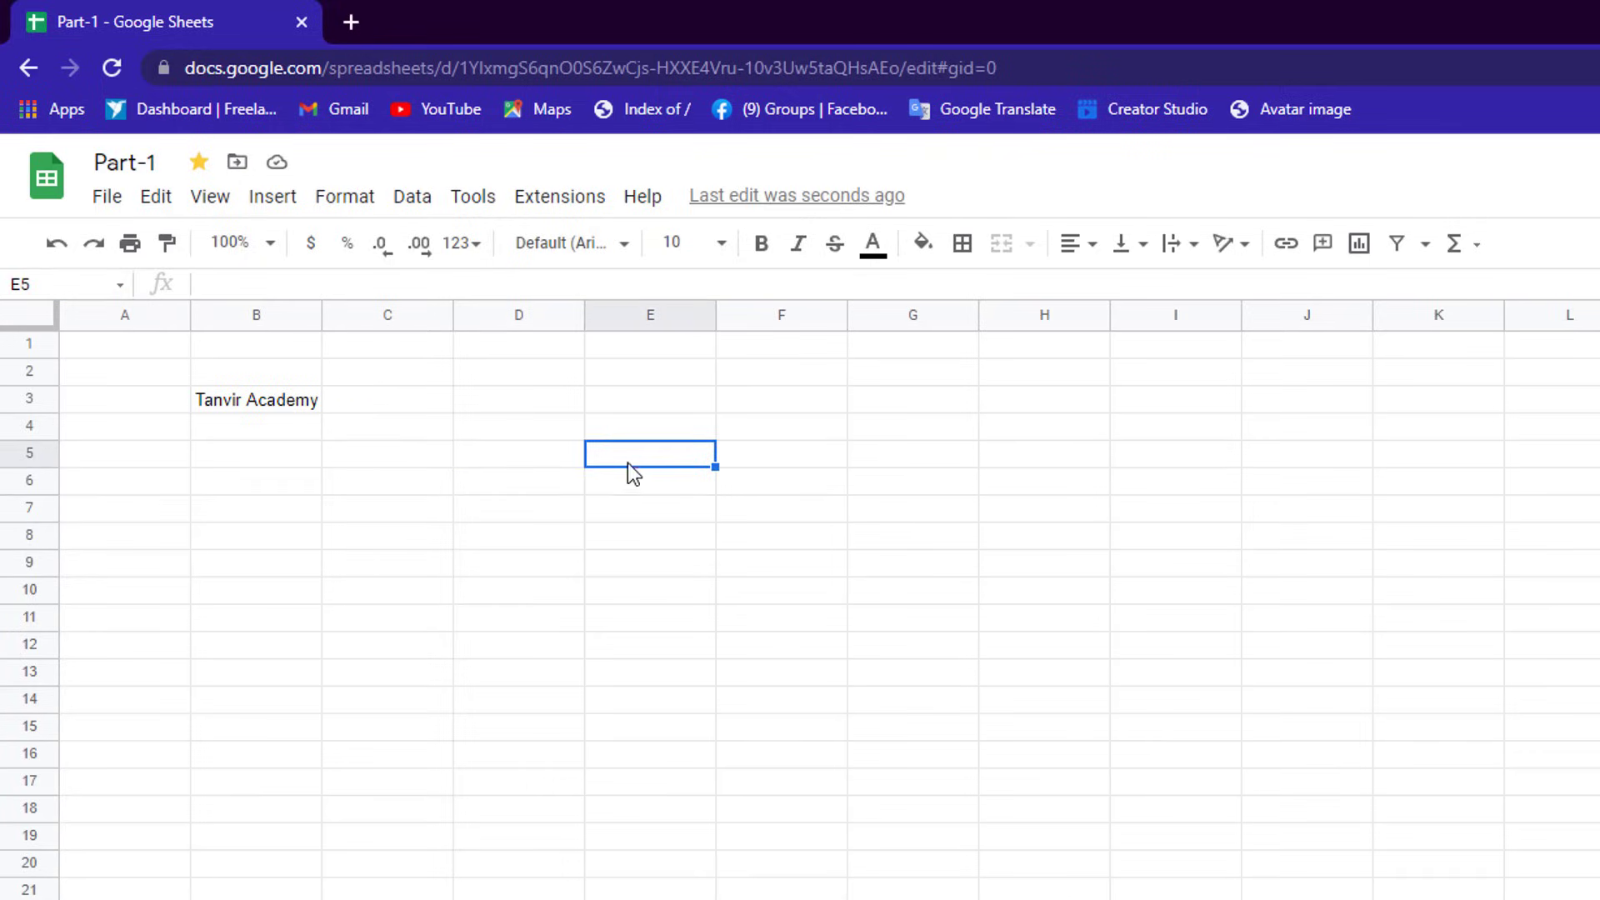
left_click(543, 422)
left_click(517, 404)
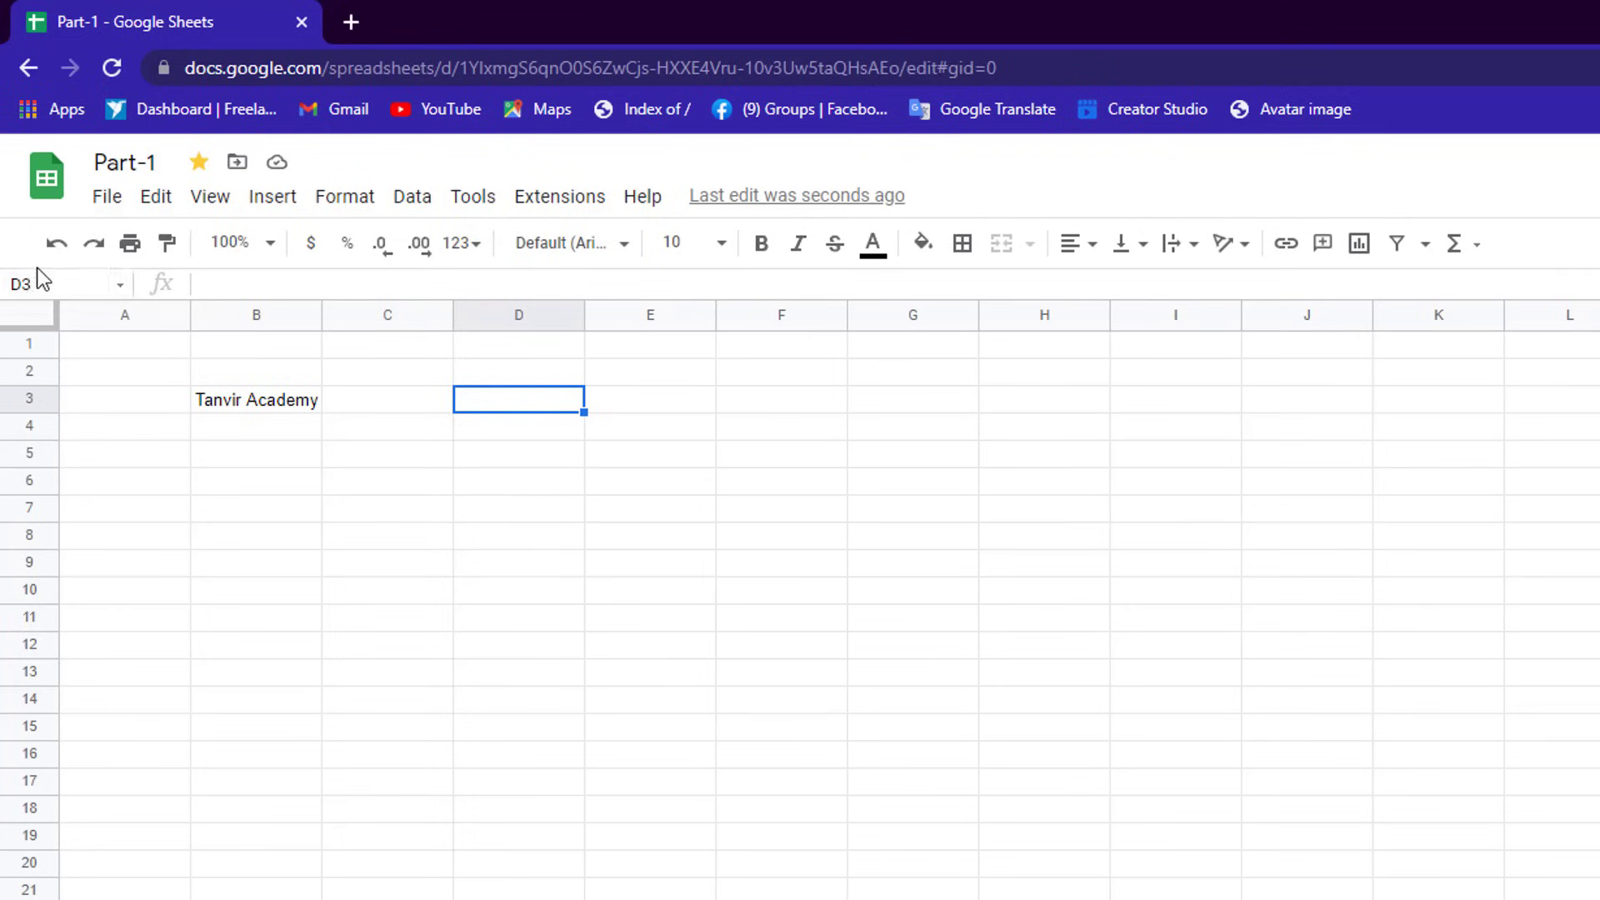
left_click(542, 463)
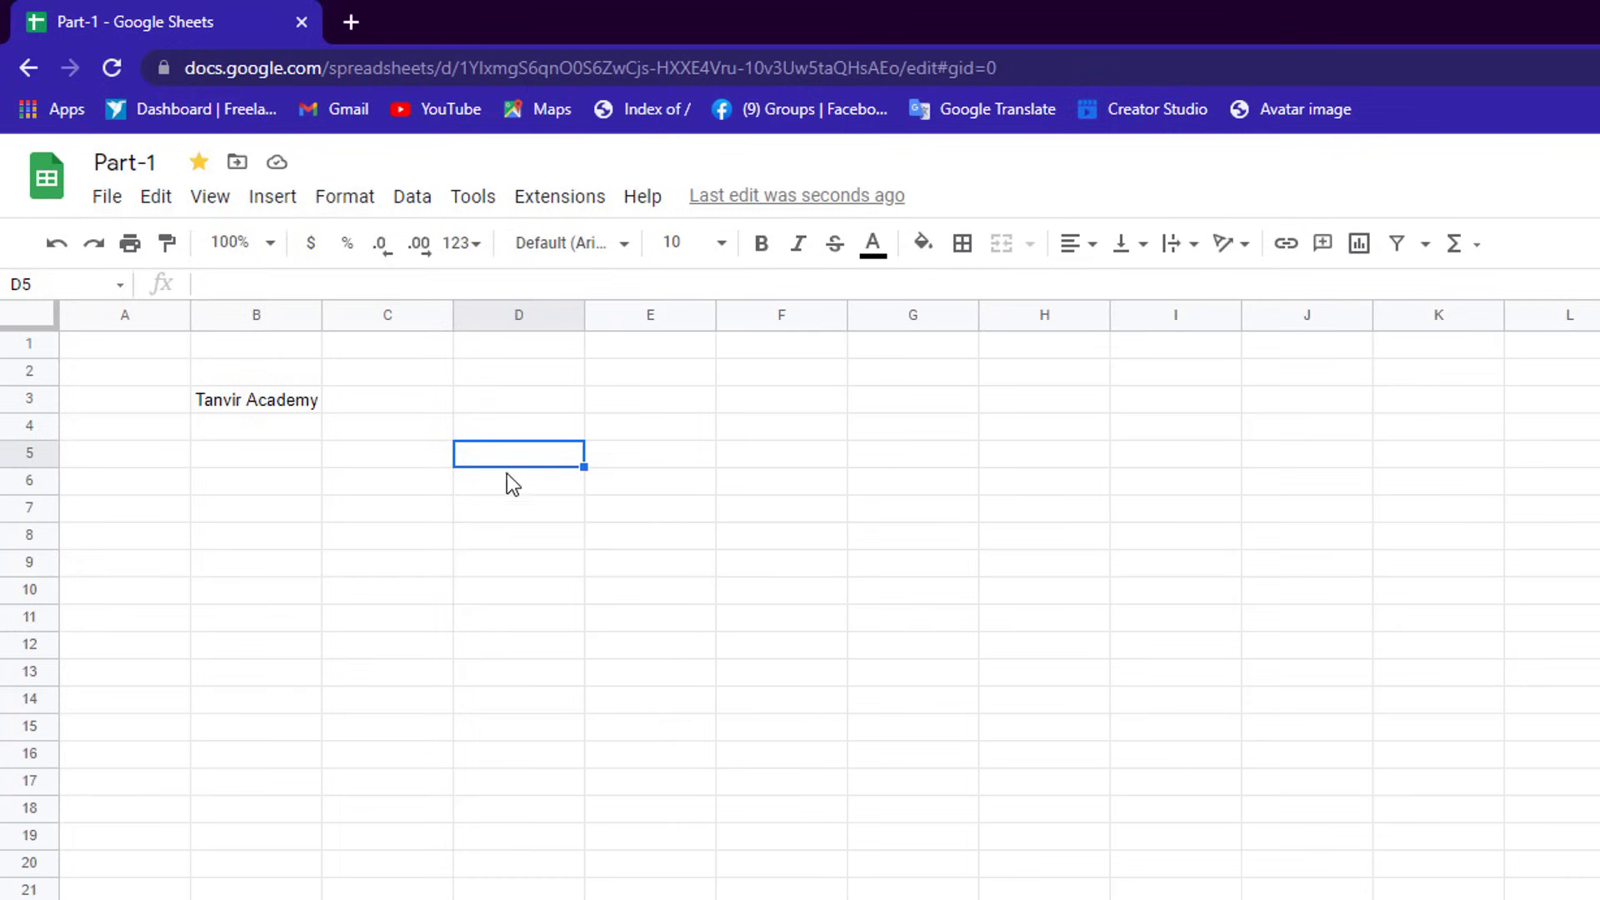
left_click(250, 283)
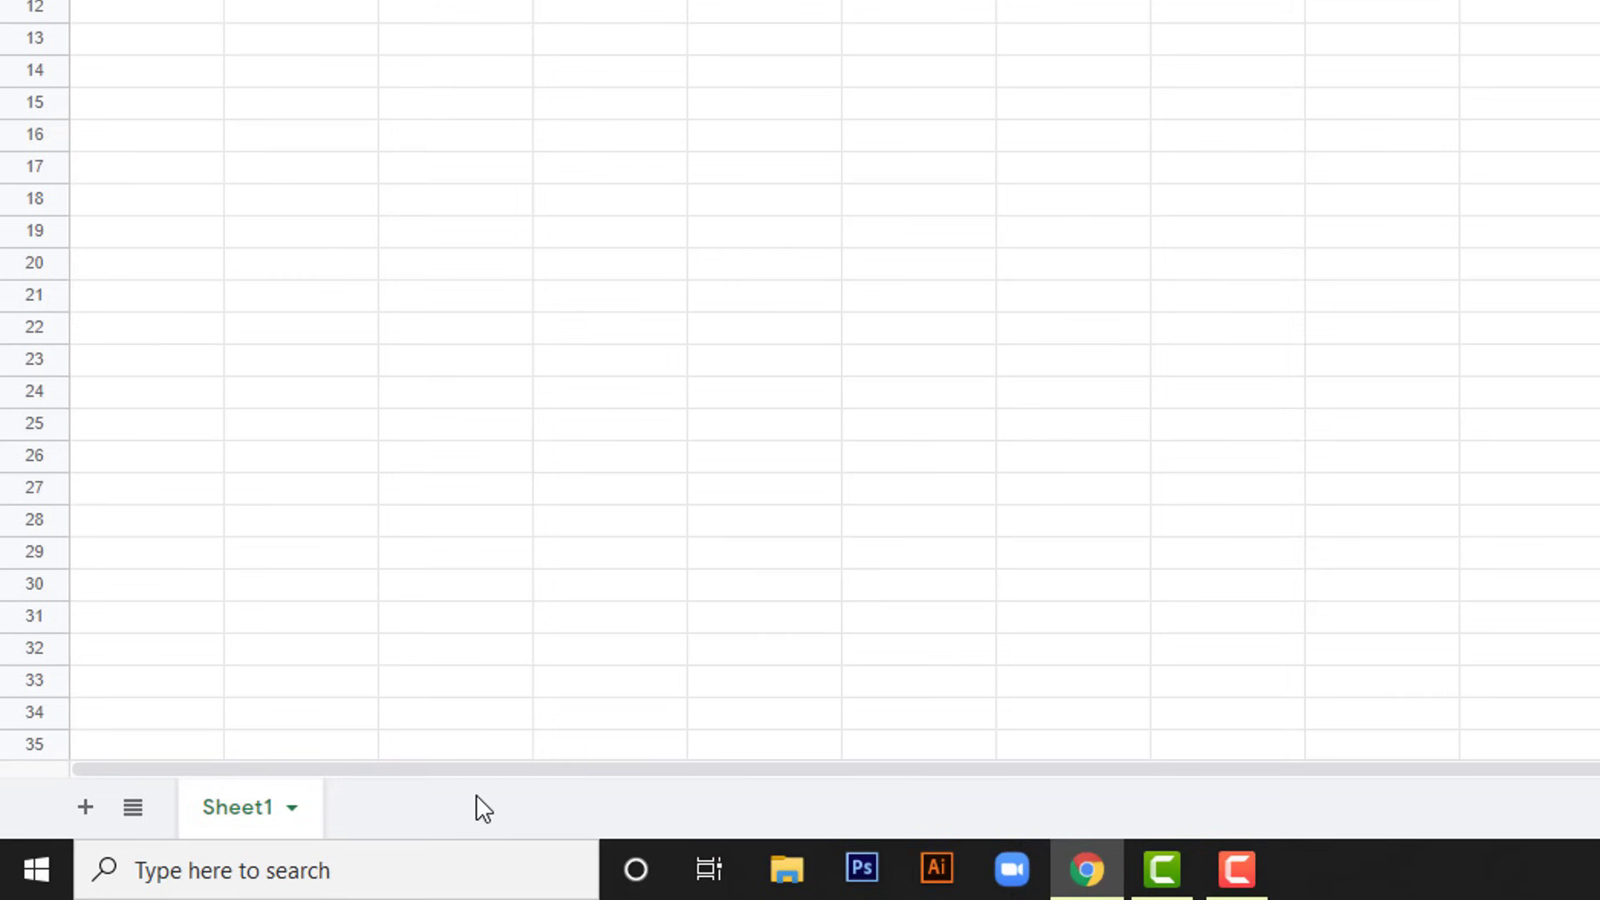
Step: Add two new sheets and rename Sheet1 to Part-1
left_click(86, 805)
left_click(87, 807)
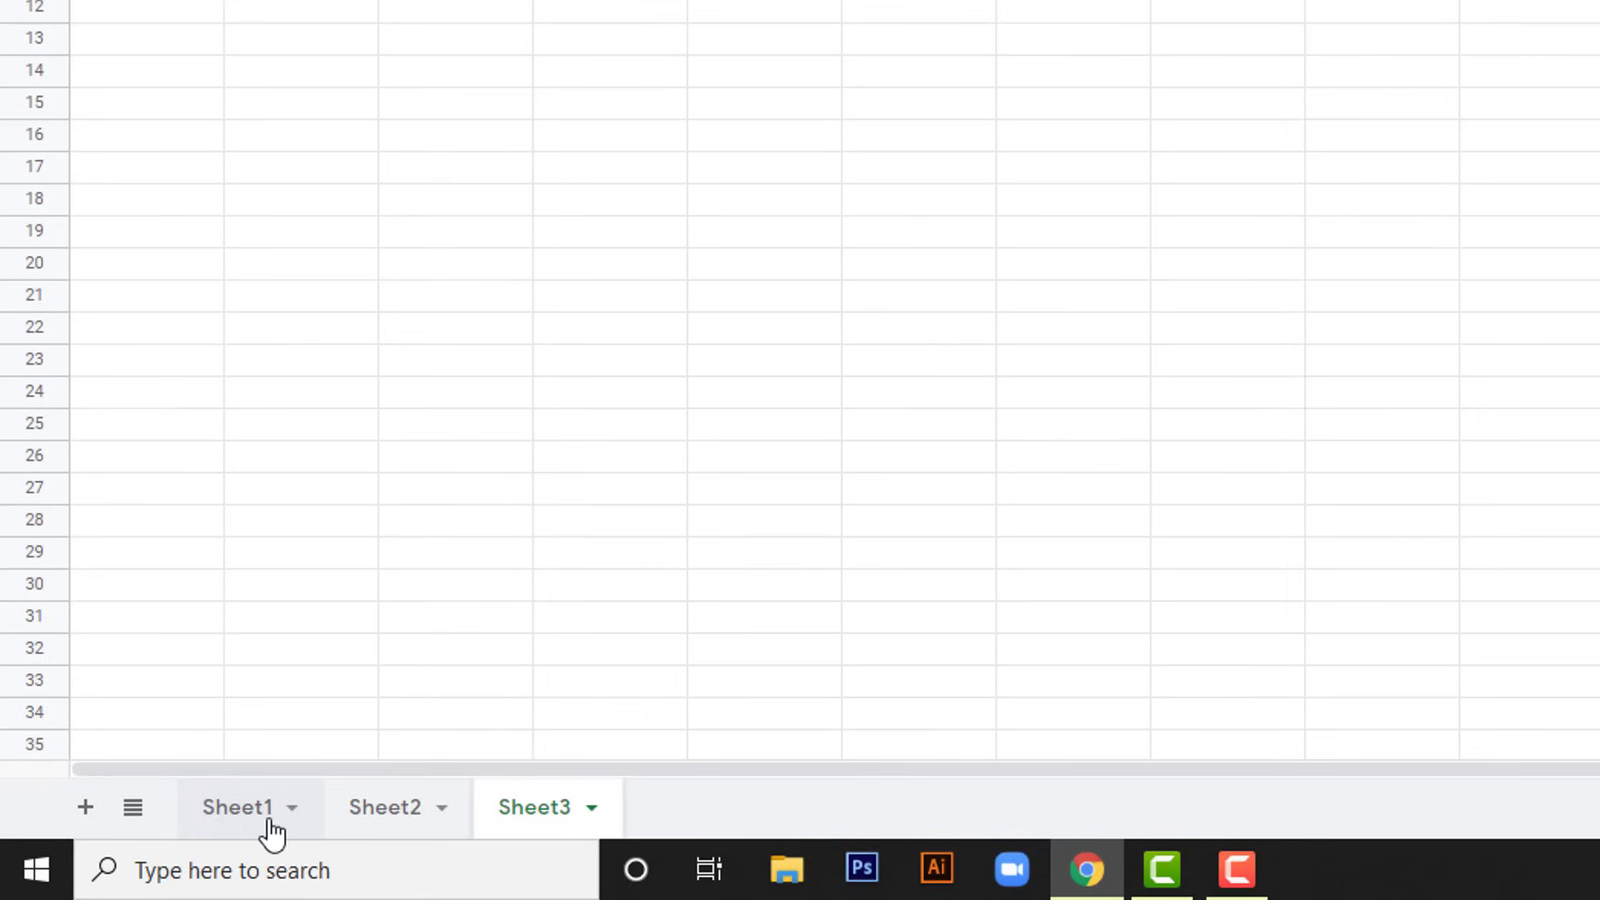
left_click(246, 827)
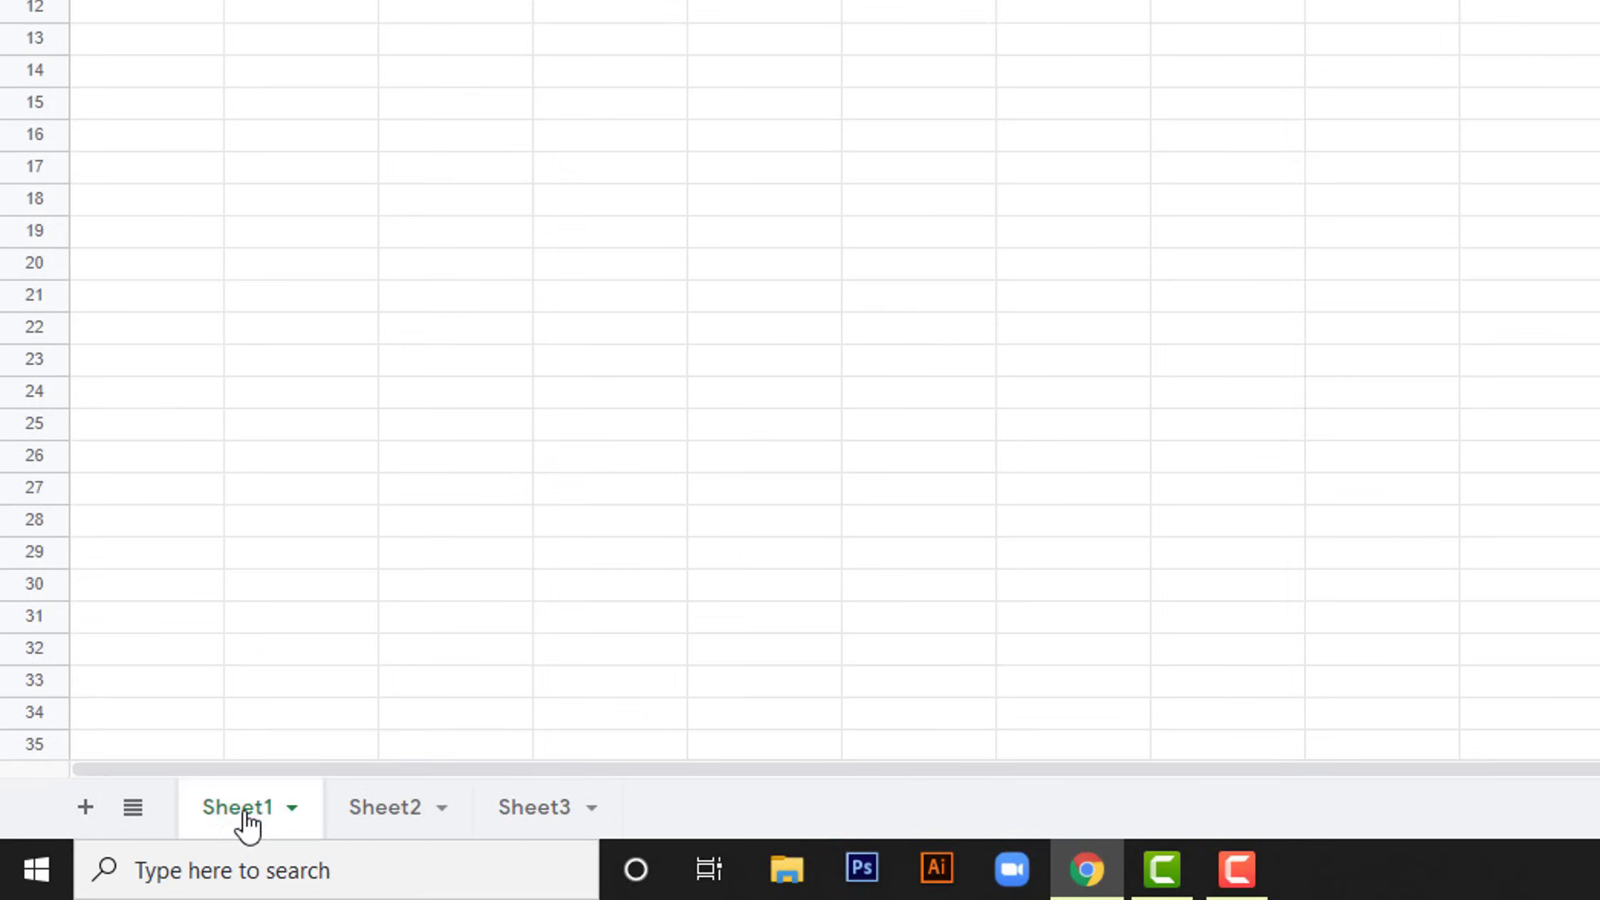
right_click(247, 824)
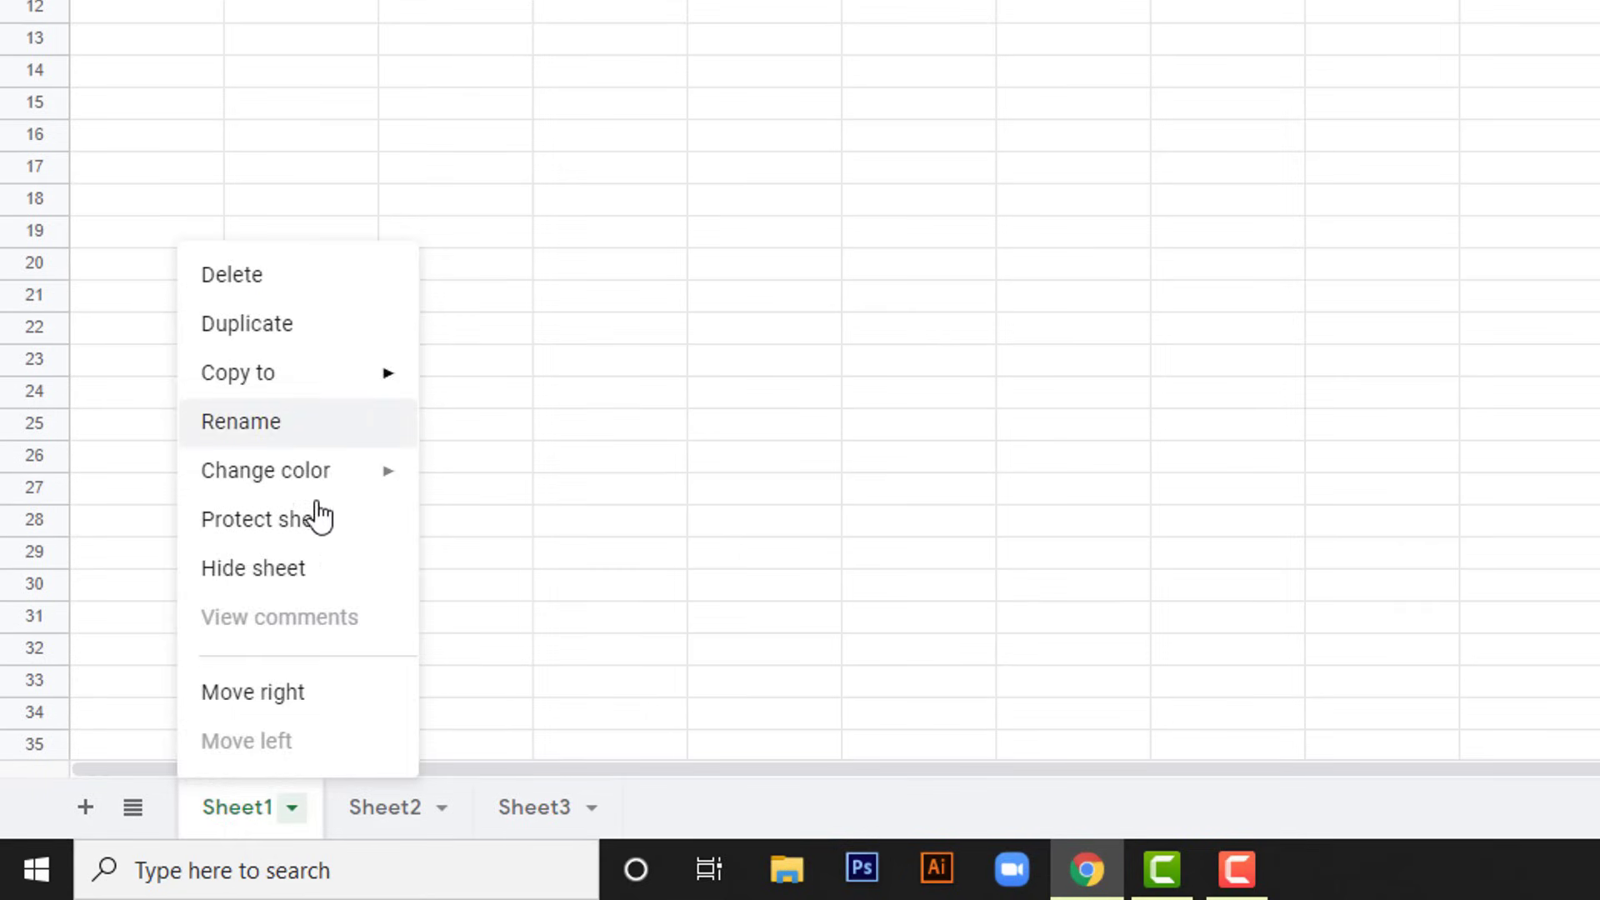
left_click(291, 426)
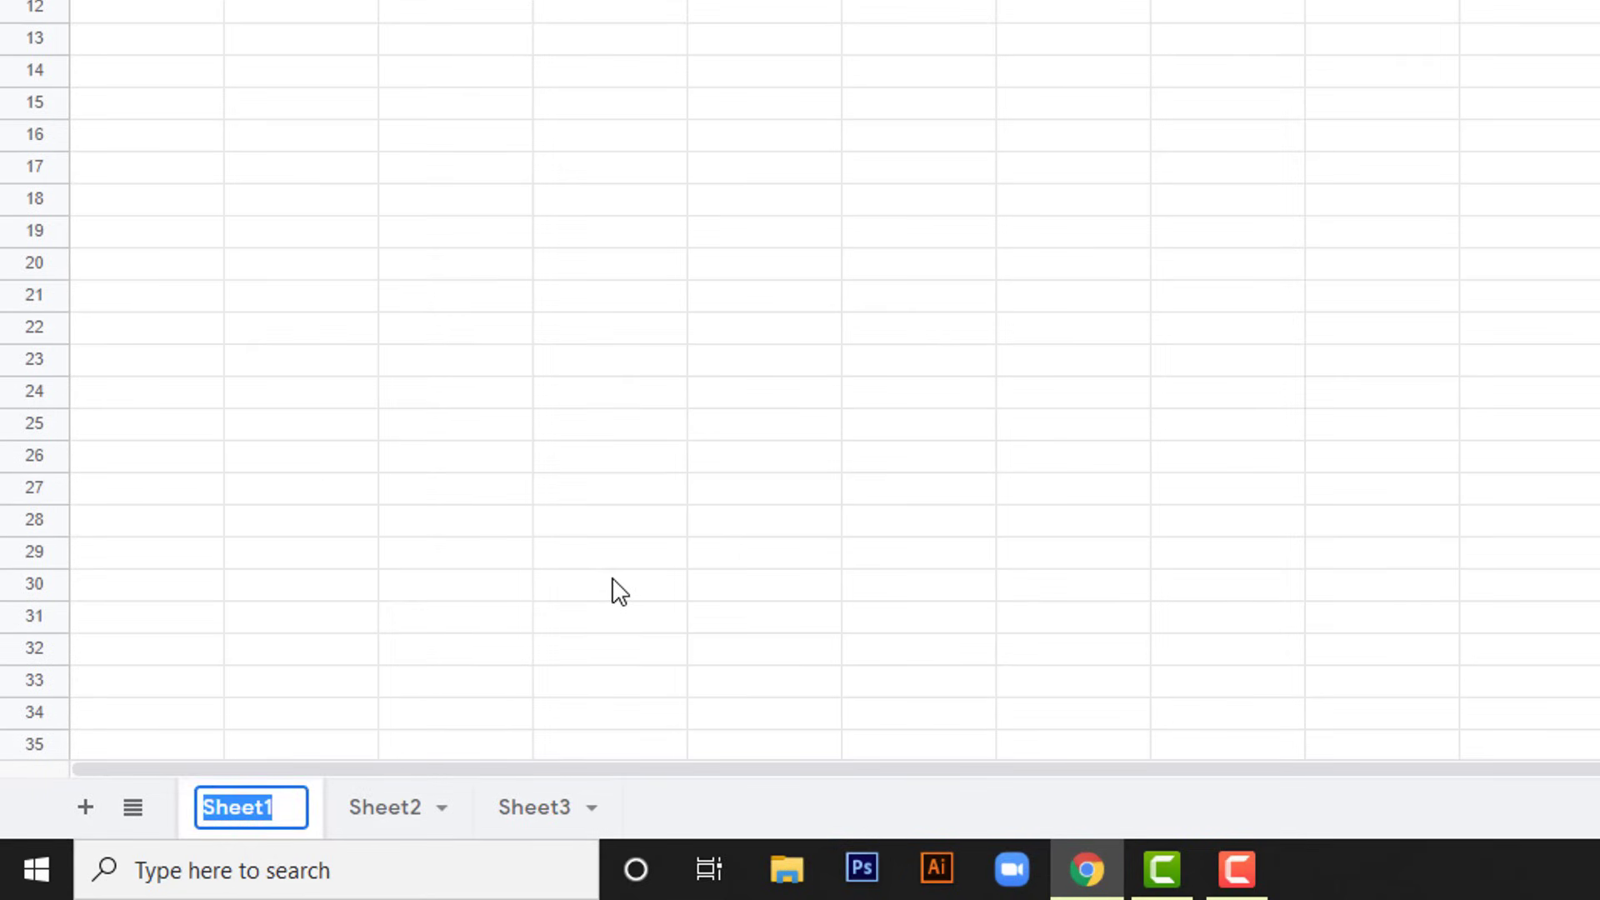
type("Part")
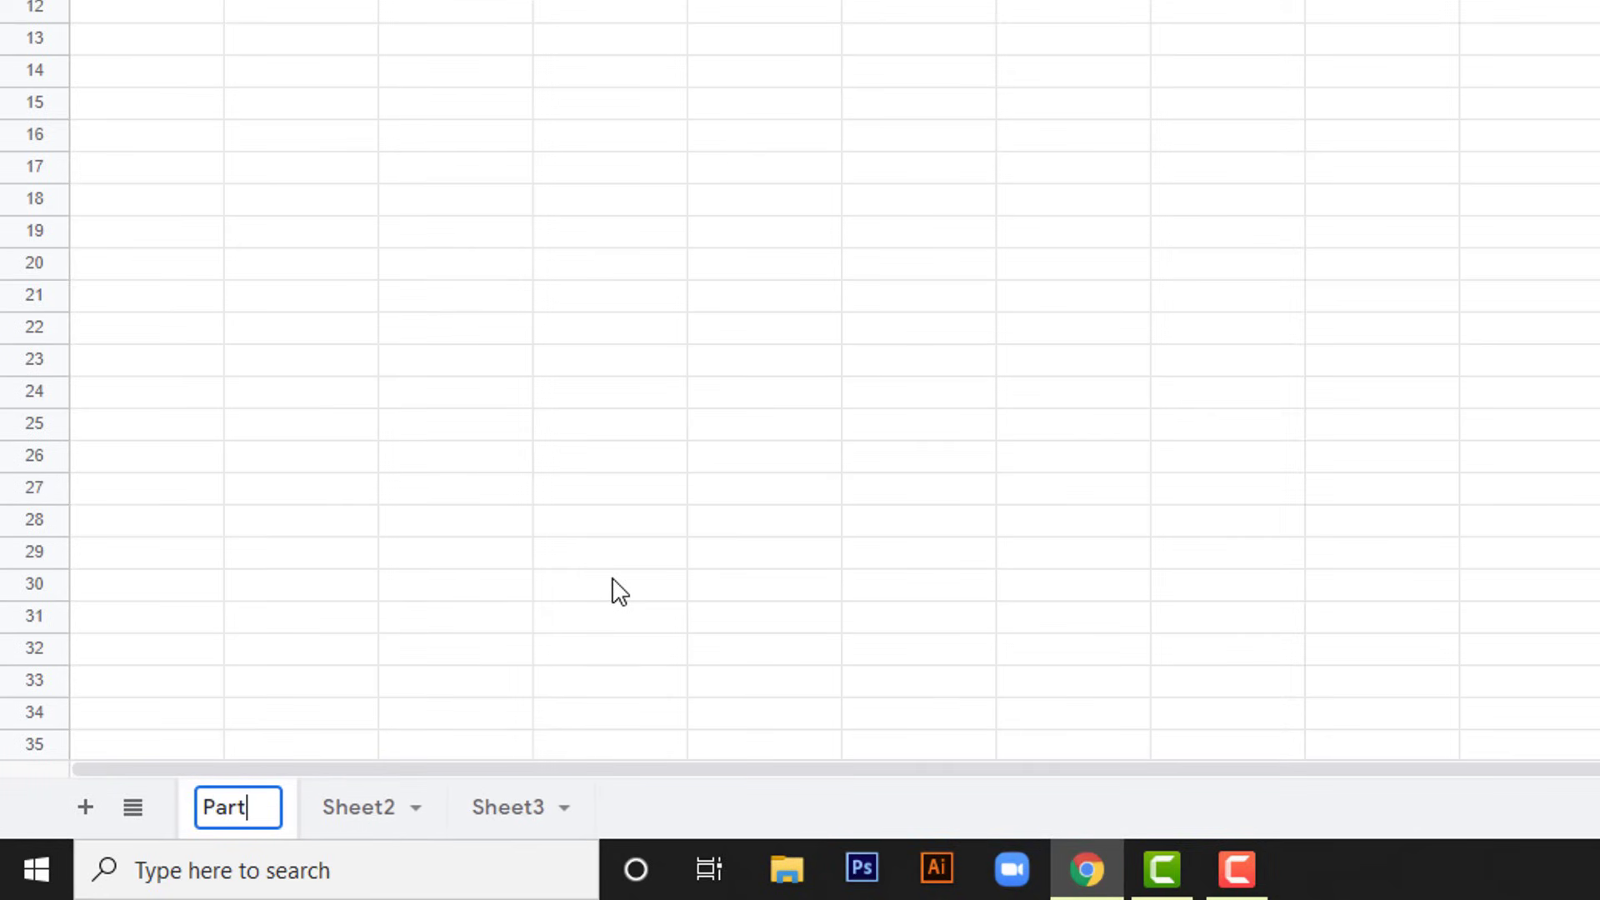
type("-1")
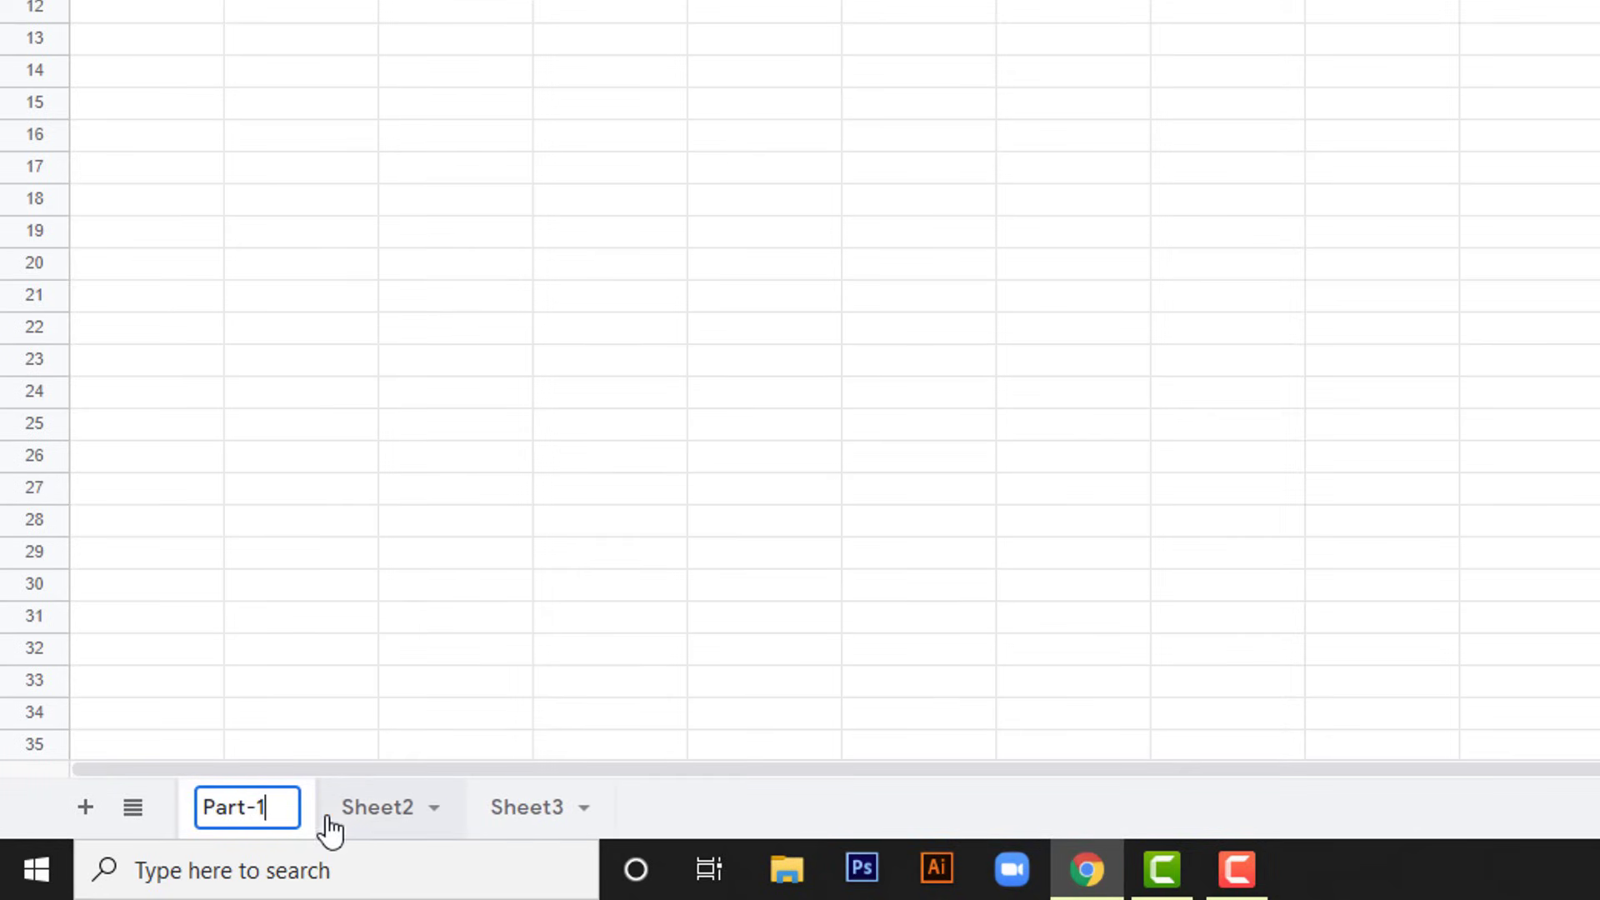
left_click(367, 817)
Step: Rename Sheet2 to Part-2 and Sheet3 to Part-3
double_click(401, 812)
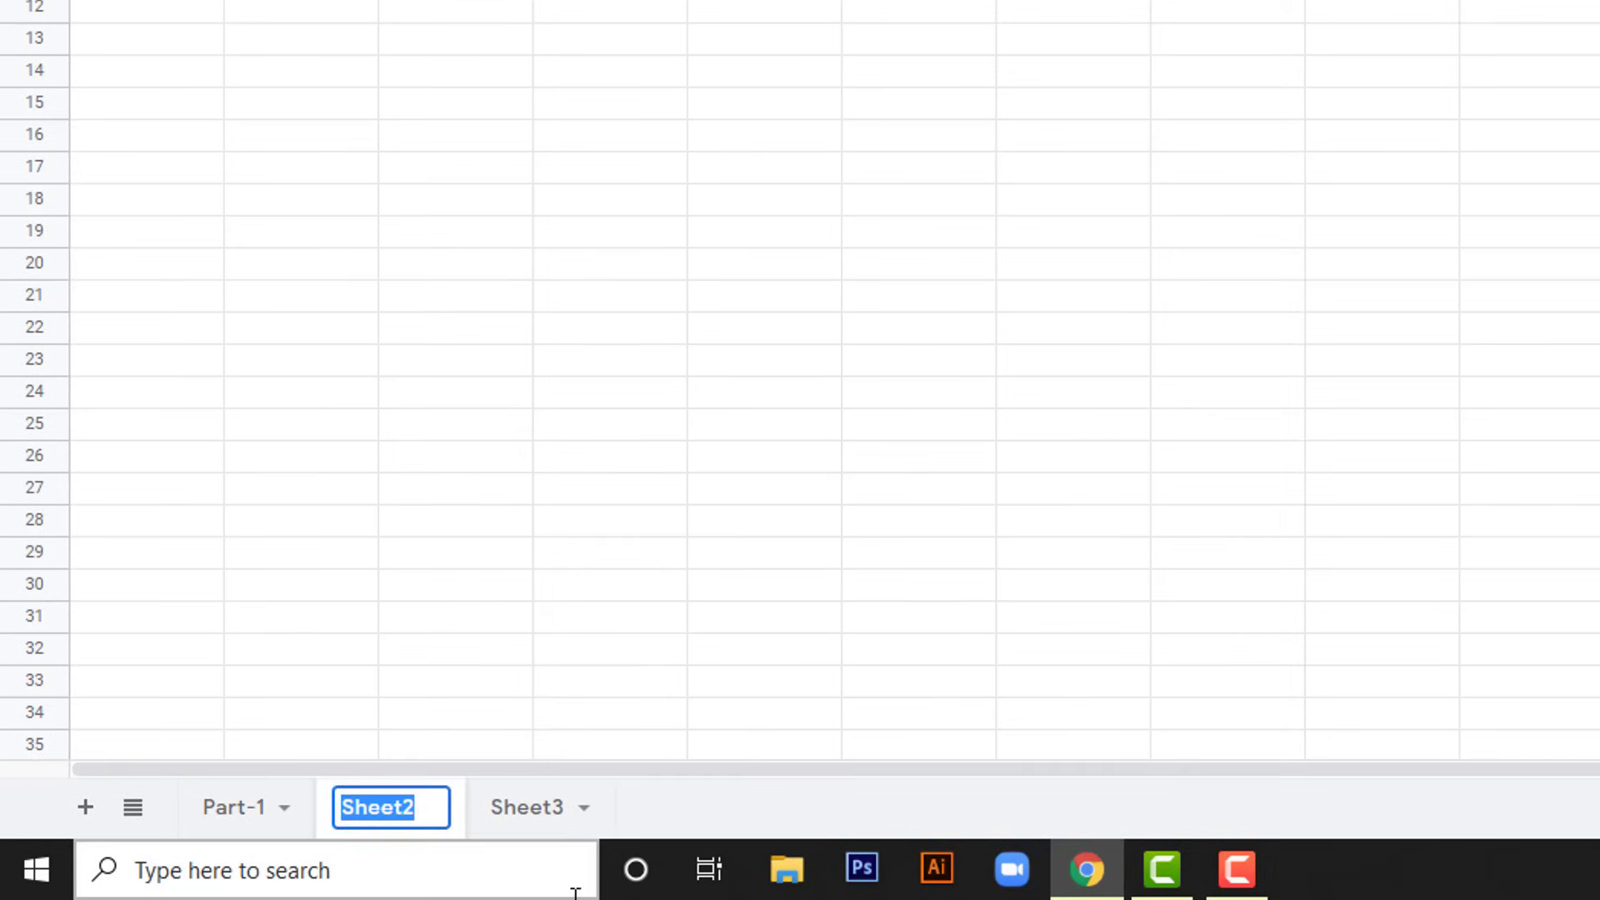
type("Part")
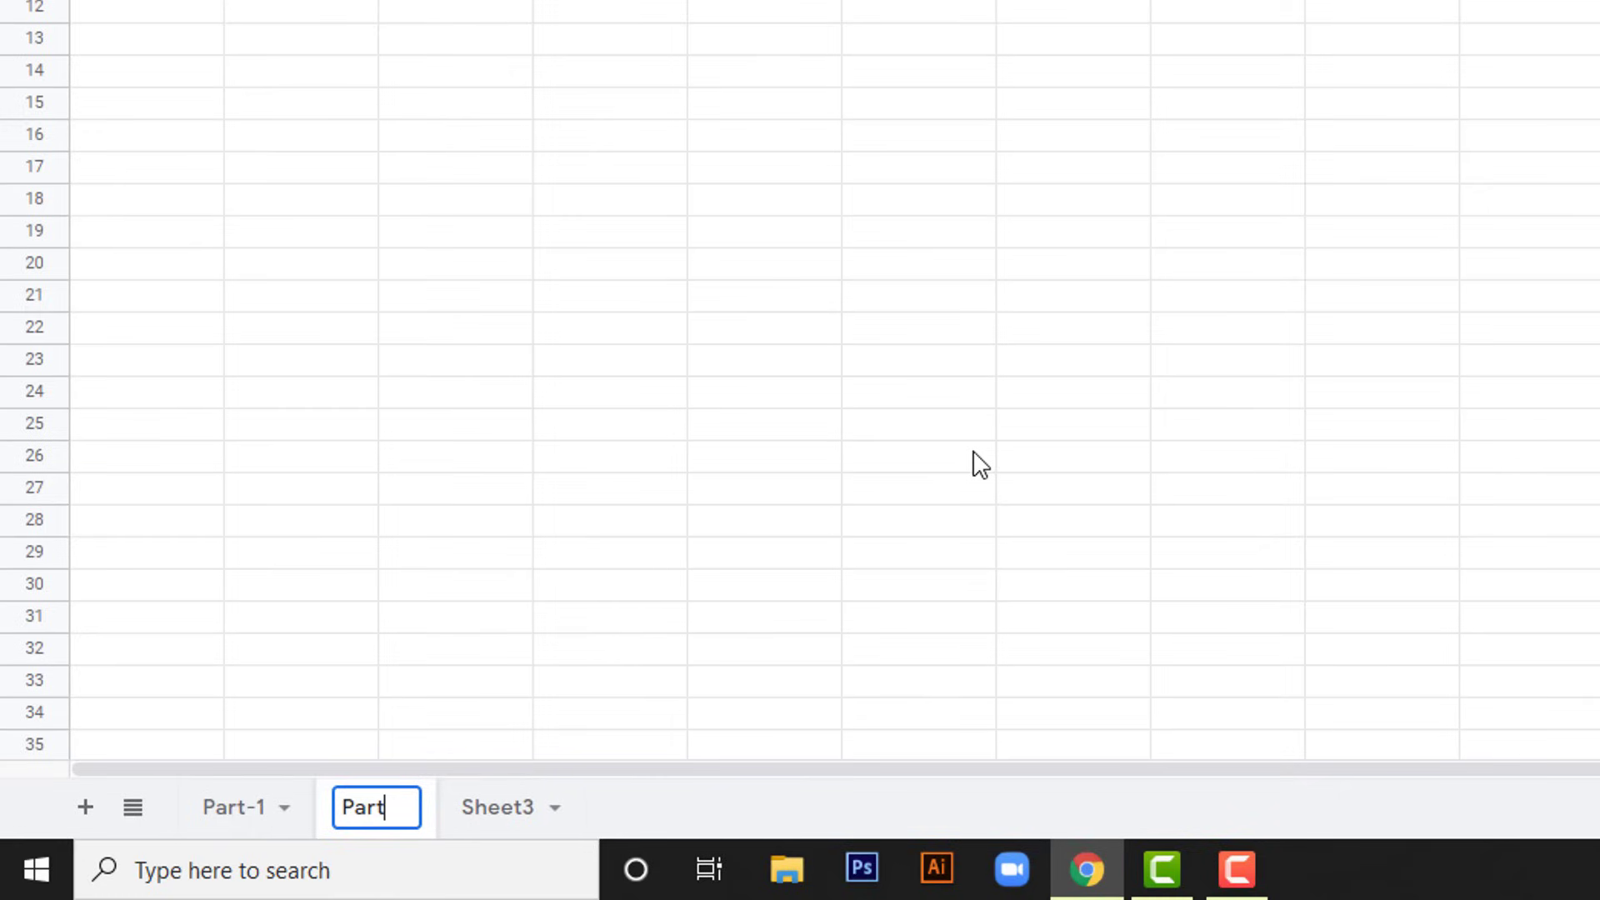
type("-2")
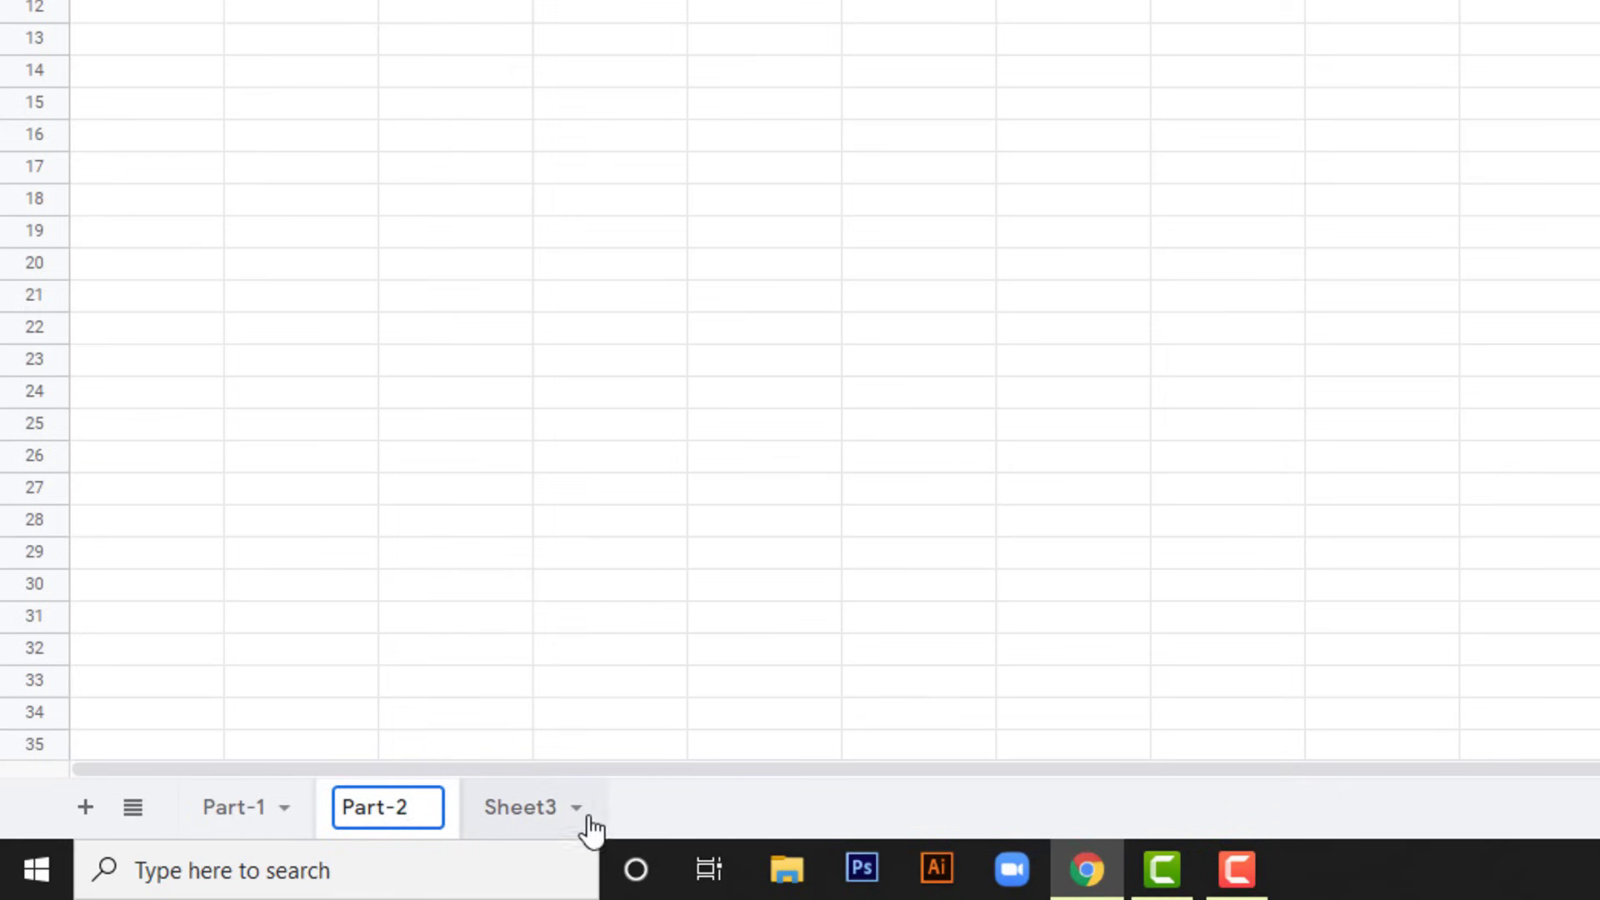
double_click(520, 825)
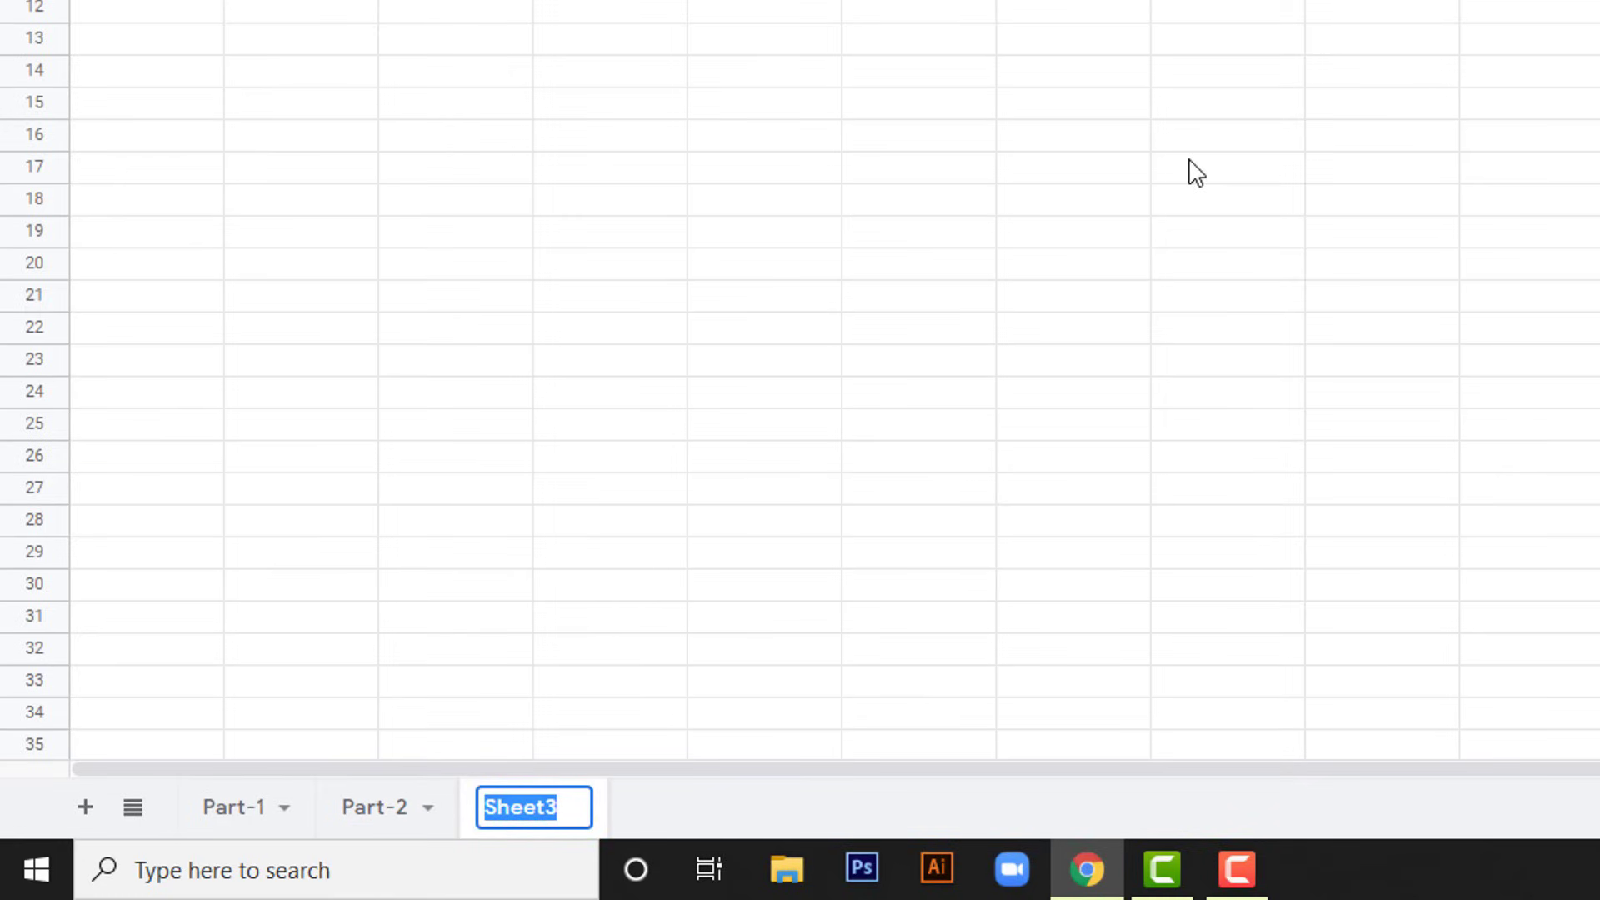
type("Par")
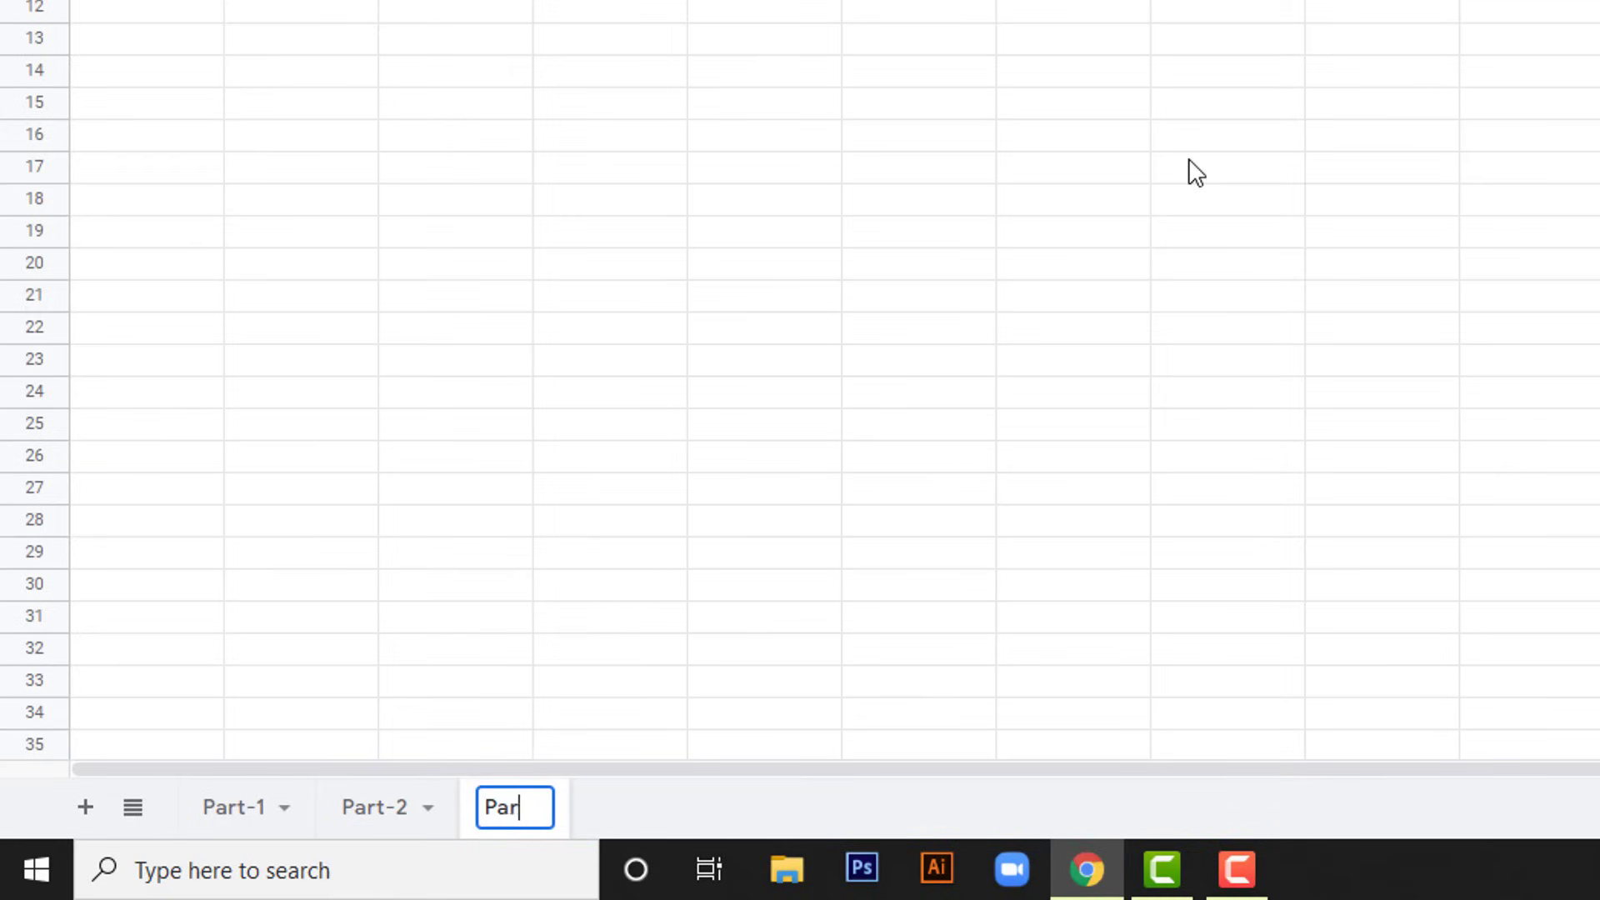
type("t-3")
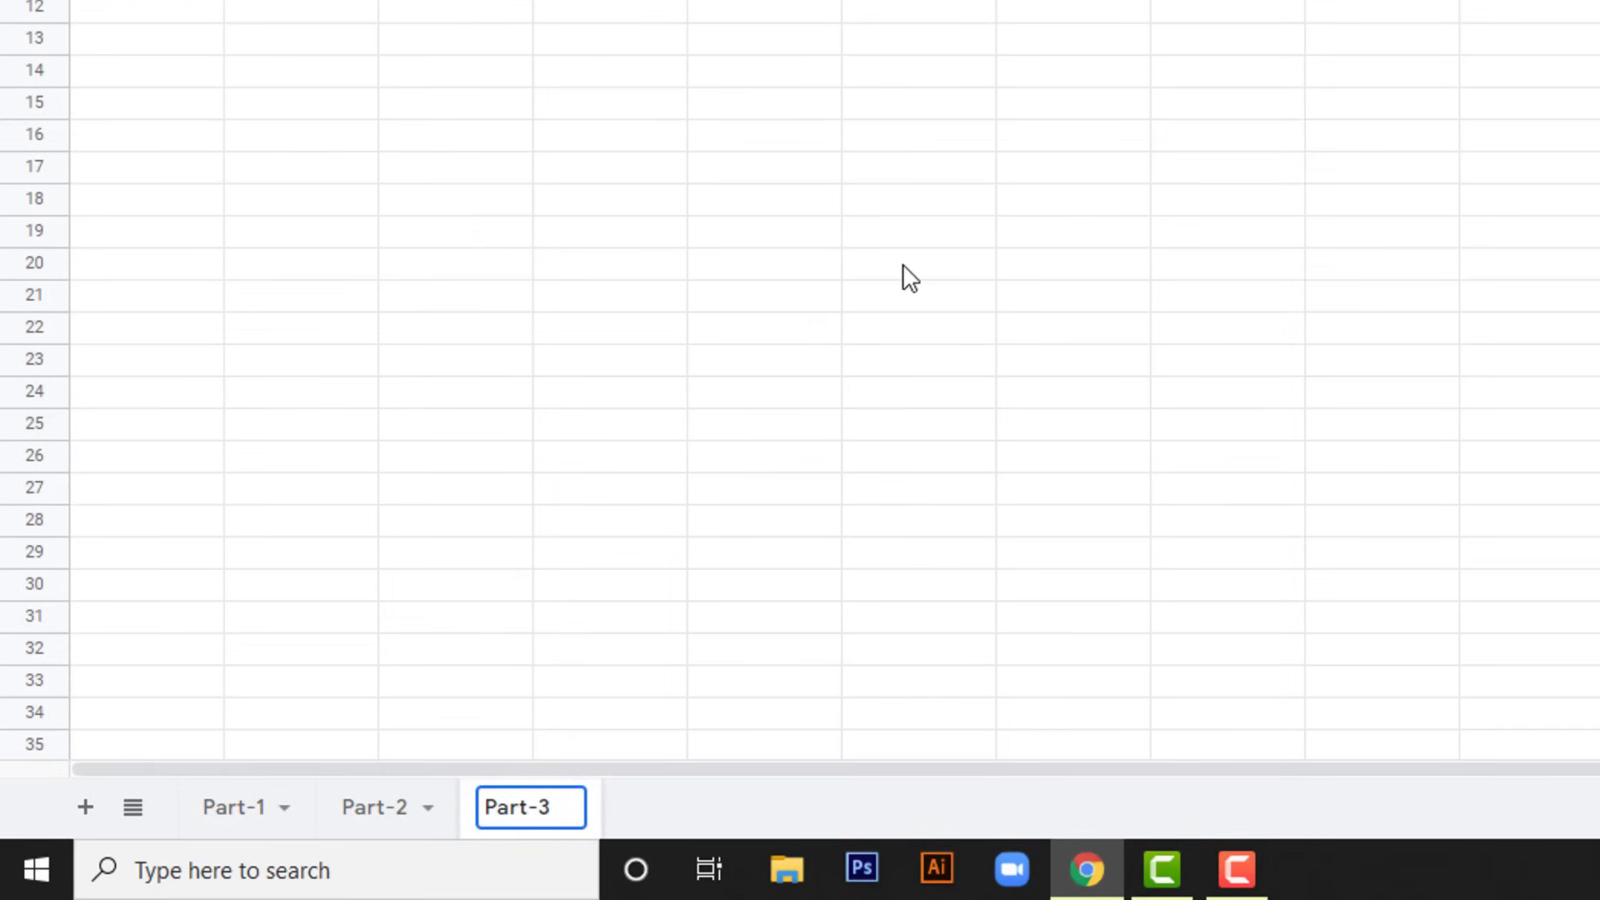
left_click(904, 275)
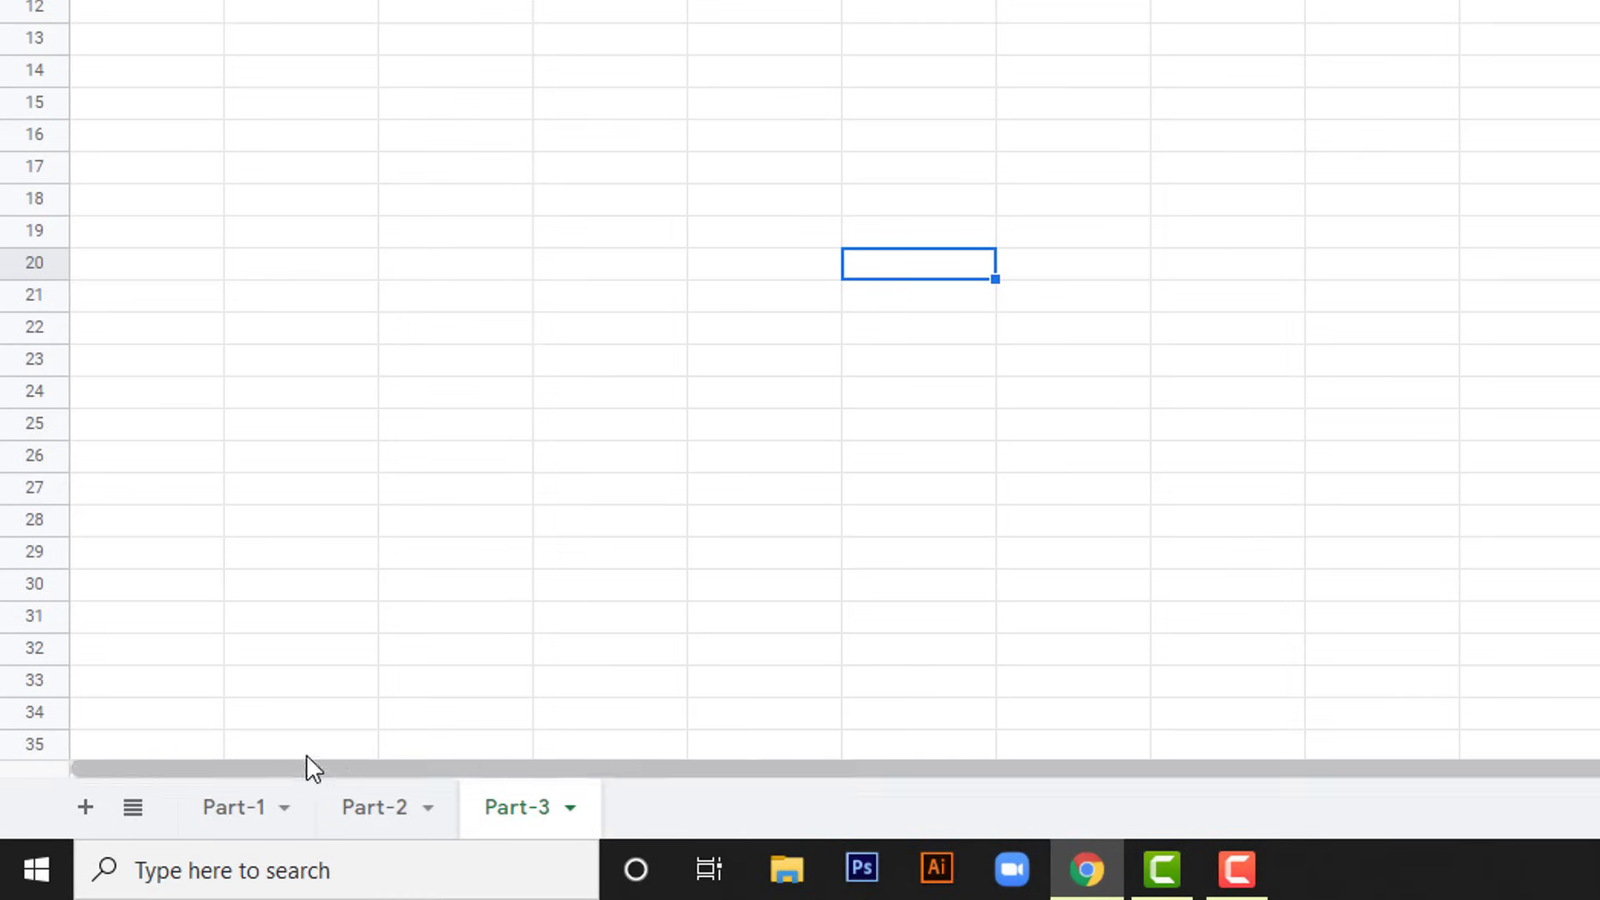
left_click(135, 810)
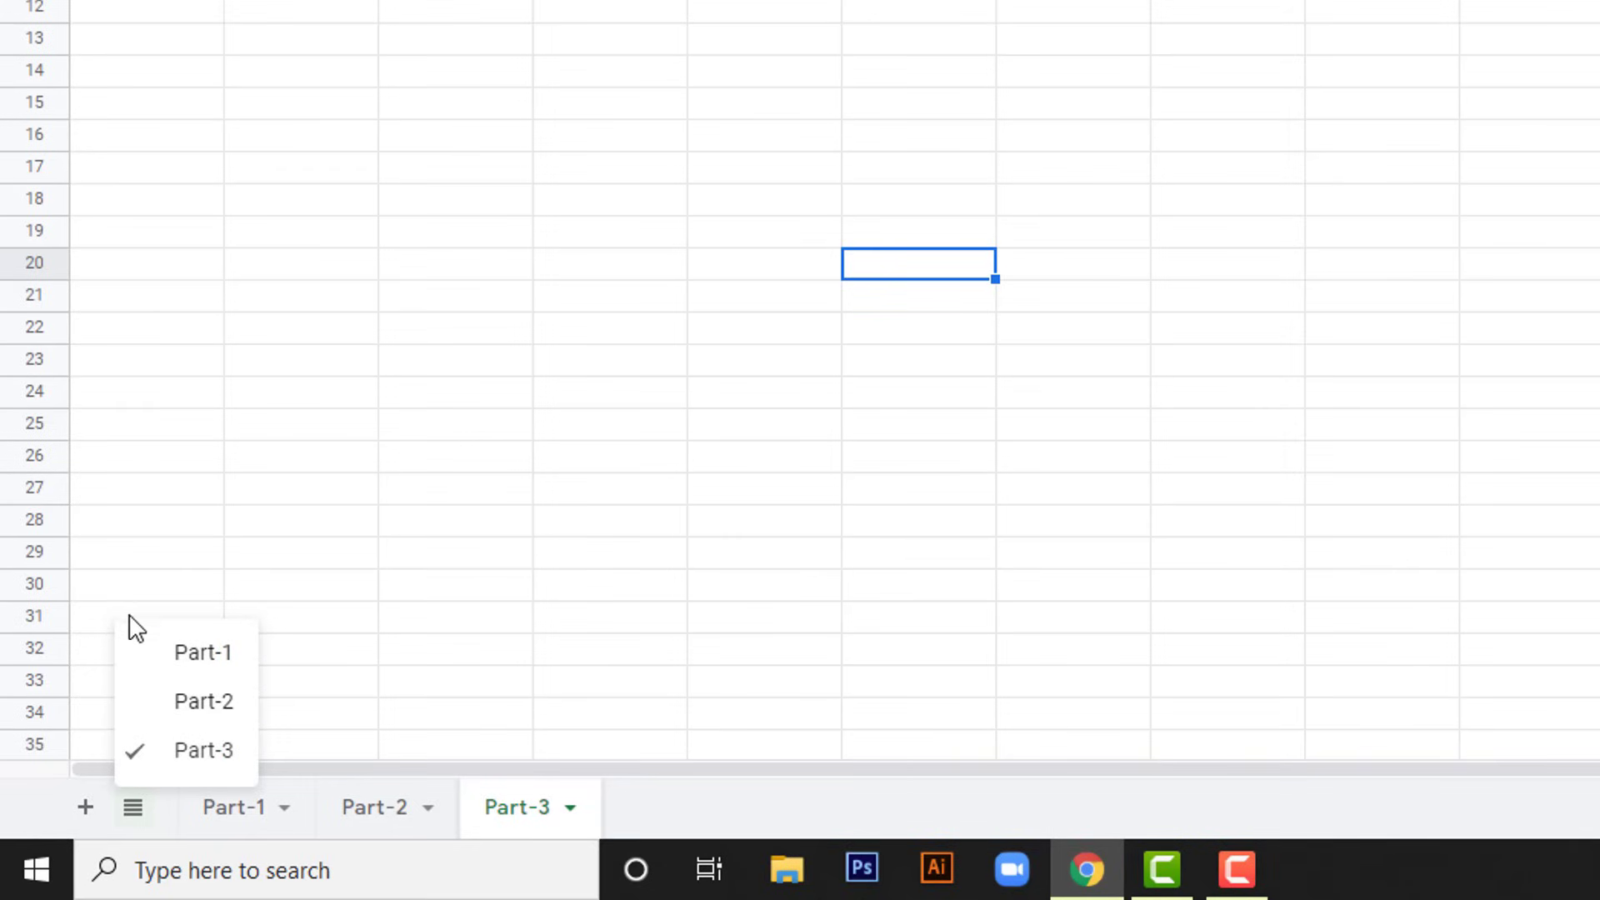
left_click(194, 654)
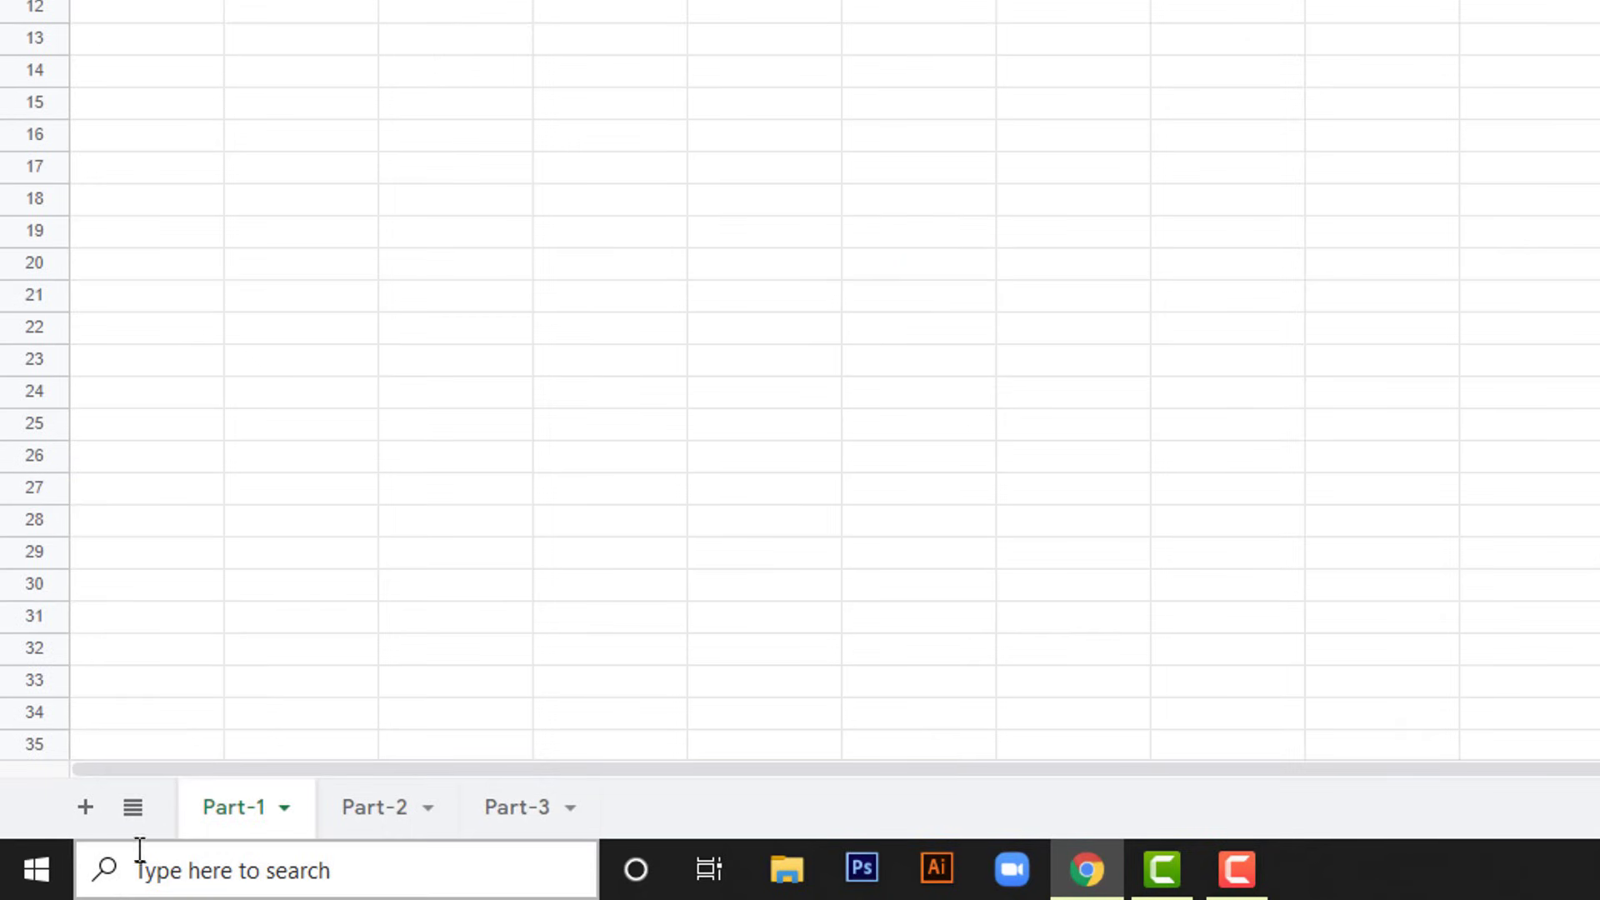
left_click(134, 808)
left_click(200, 750)
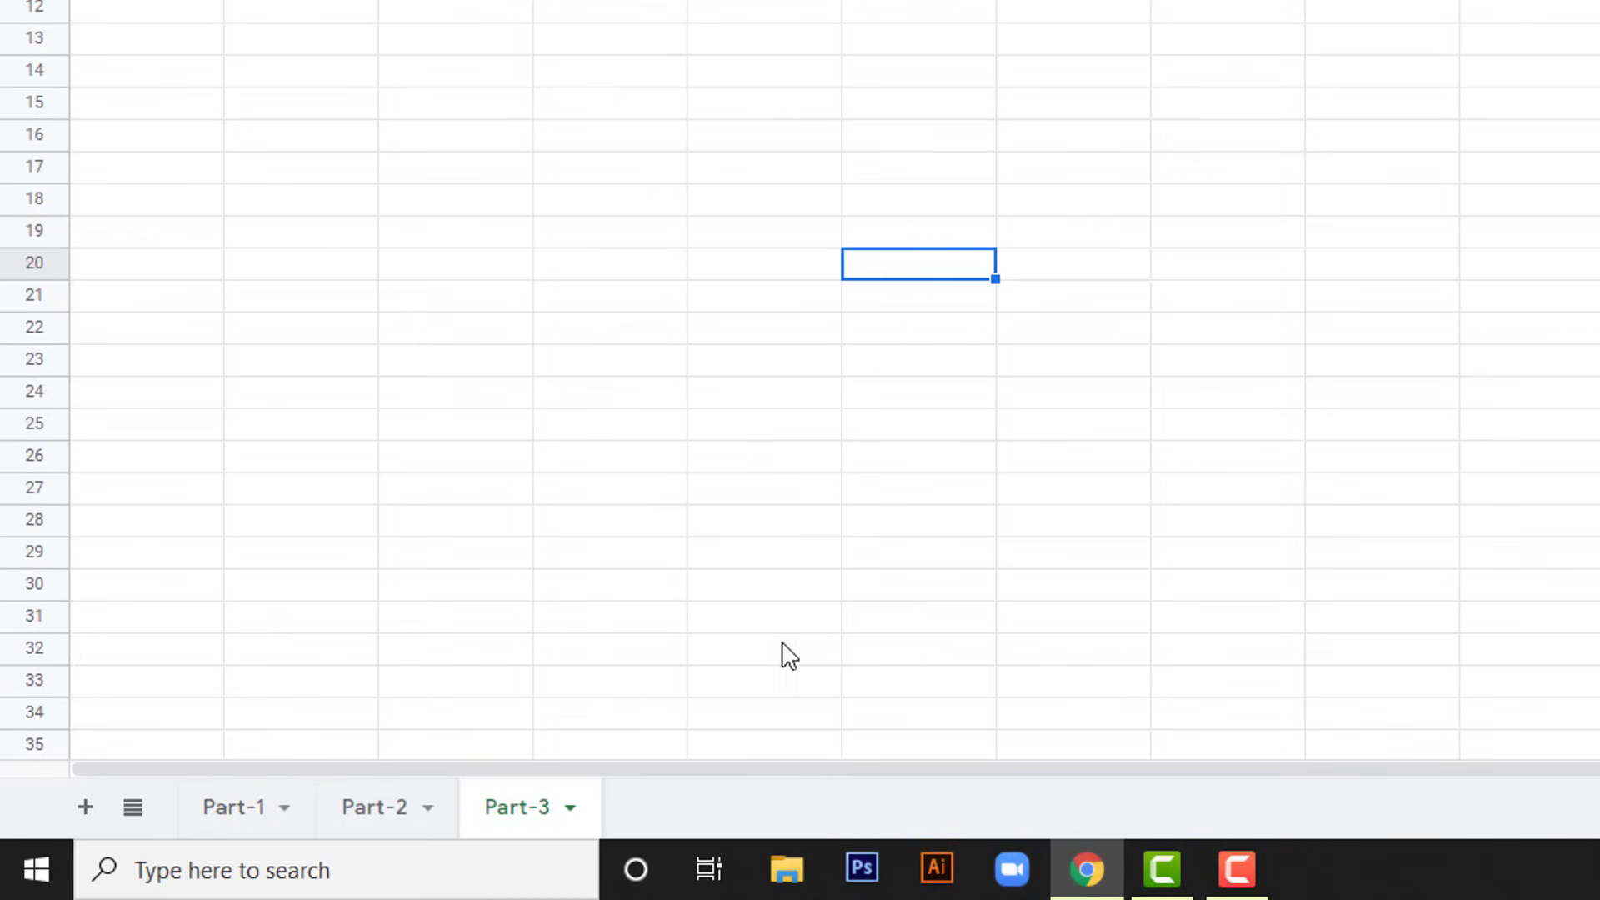
left_click(457, 334)
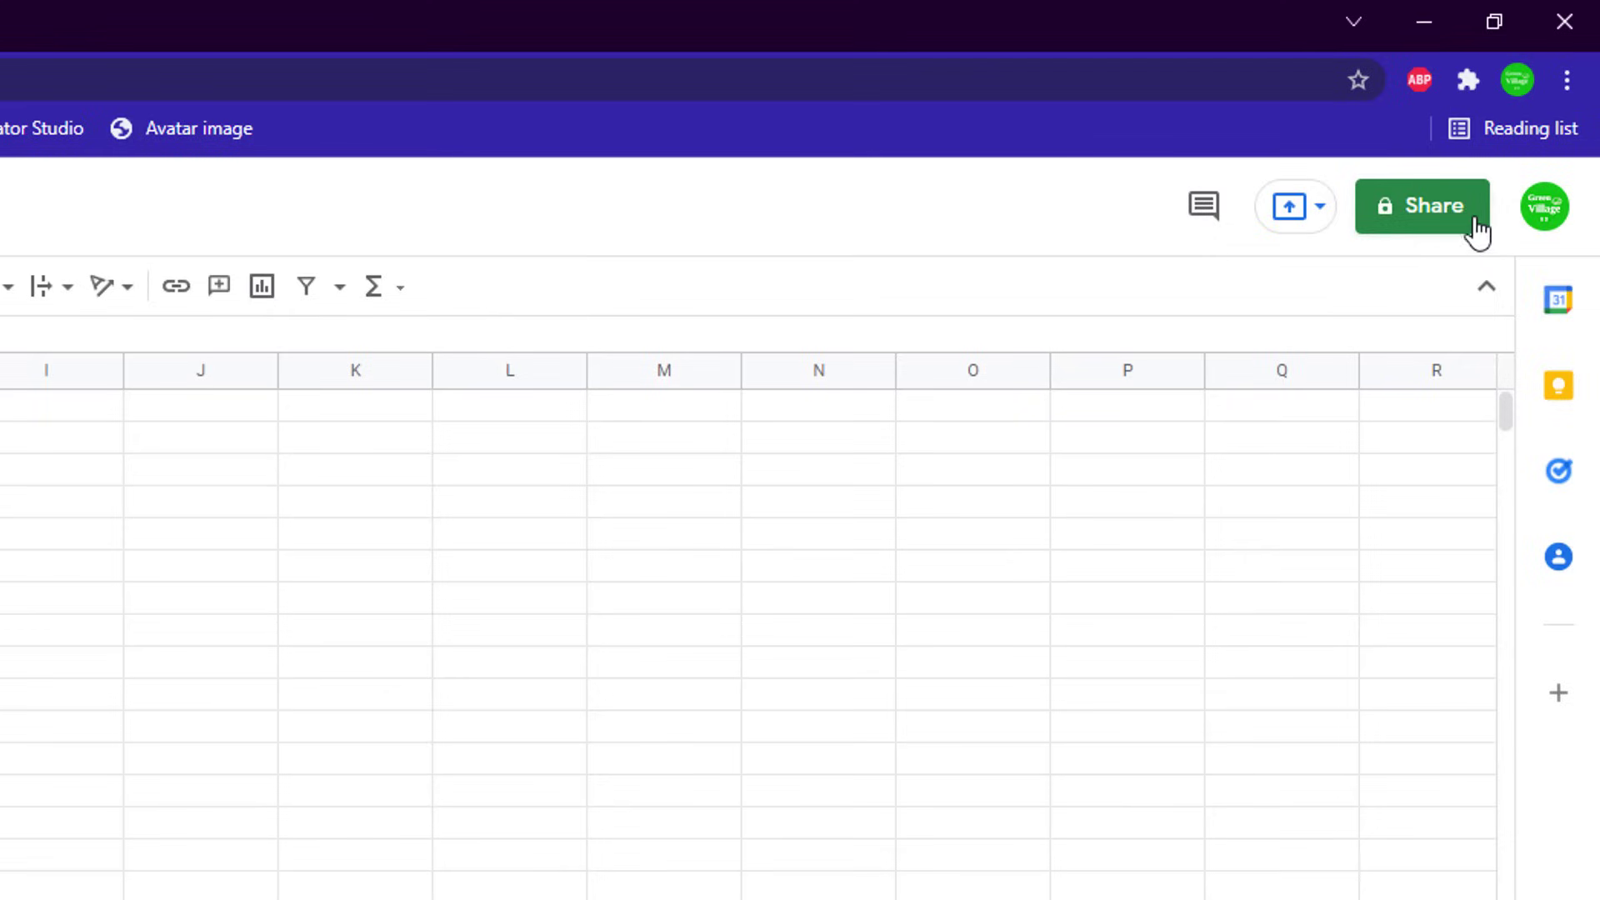
Step: Uncheck 'Editors can change permissions and share' in Part-1's advanced sharing settings
left_click(1431, 225)
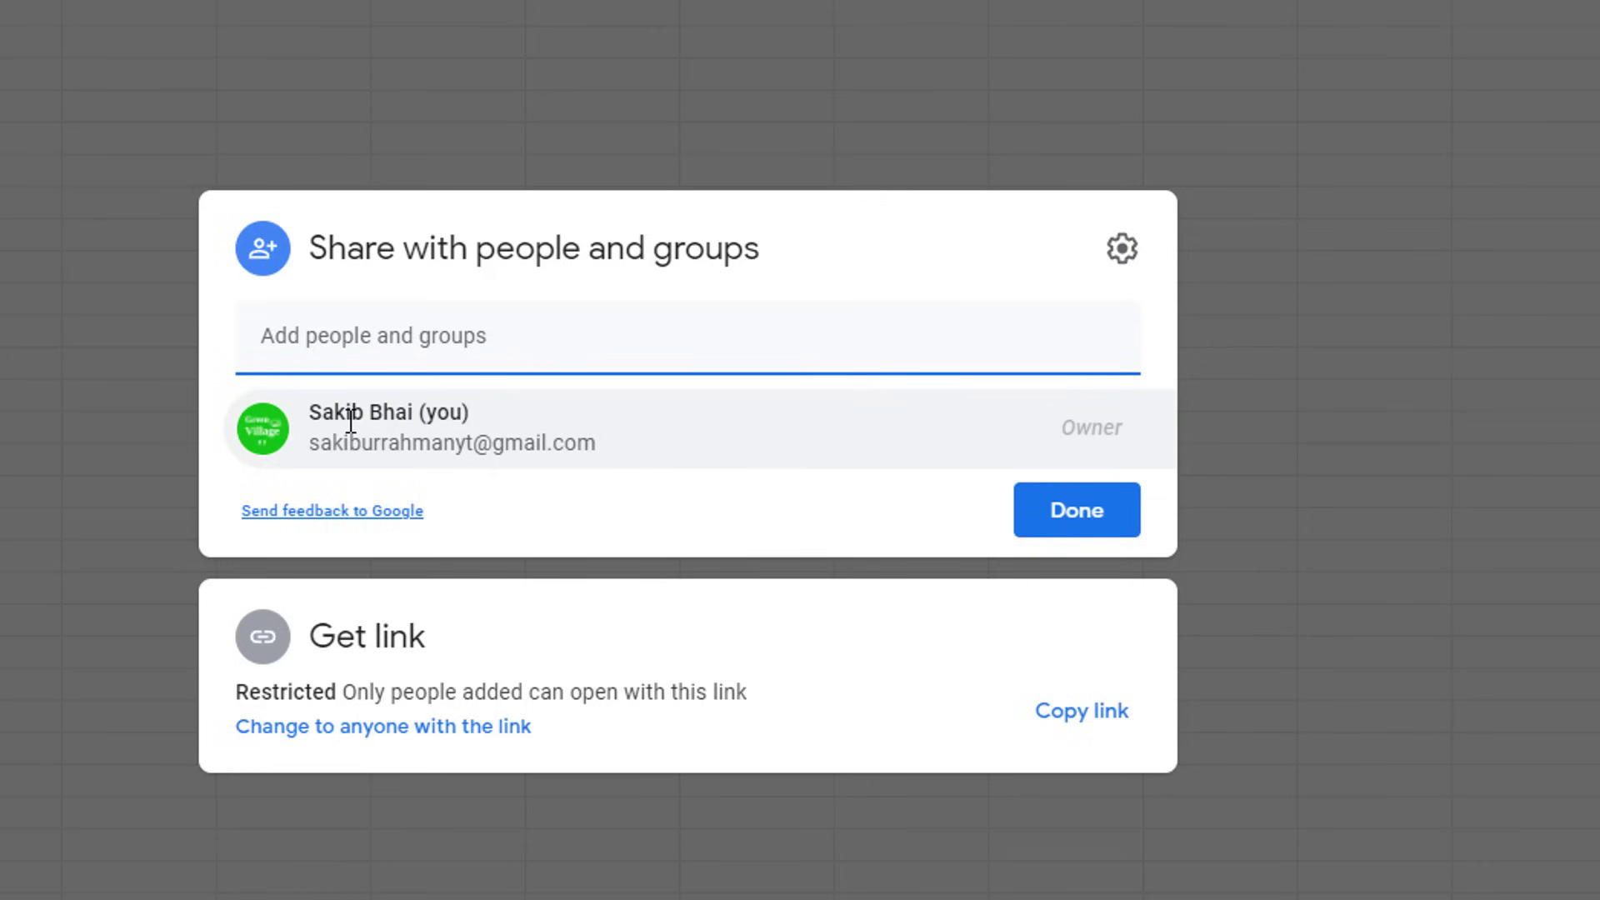
left_click(612, 426)
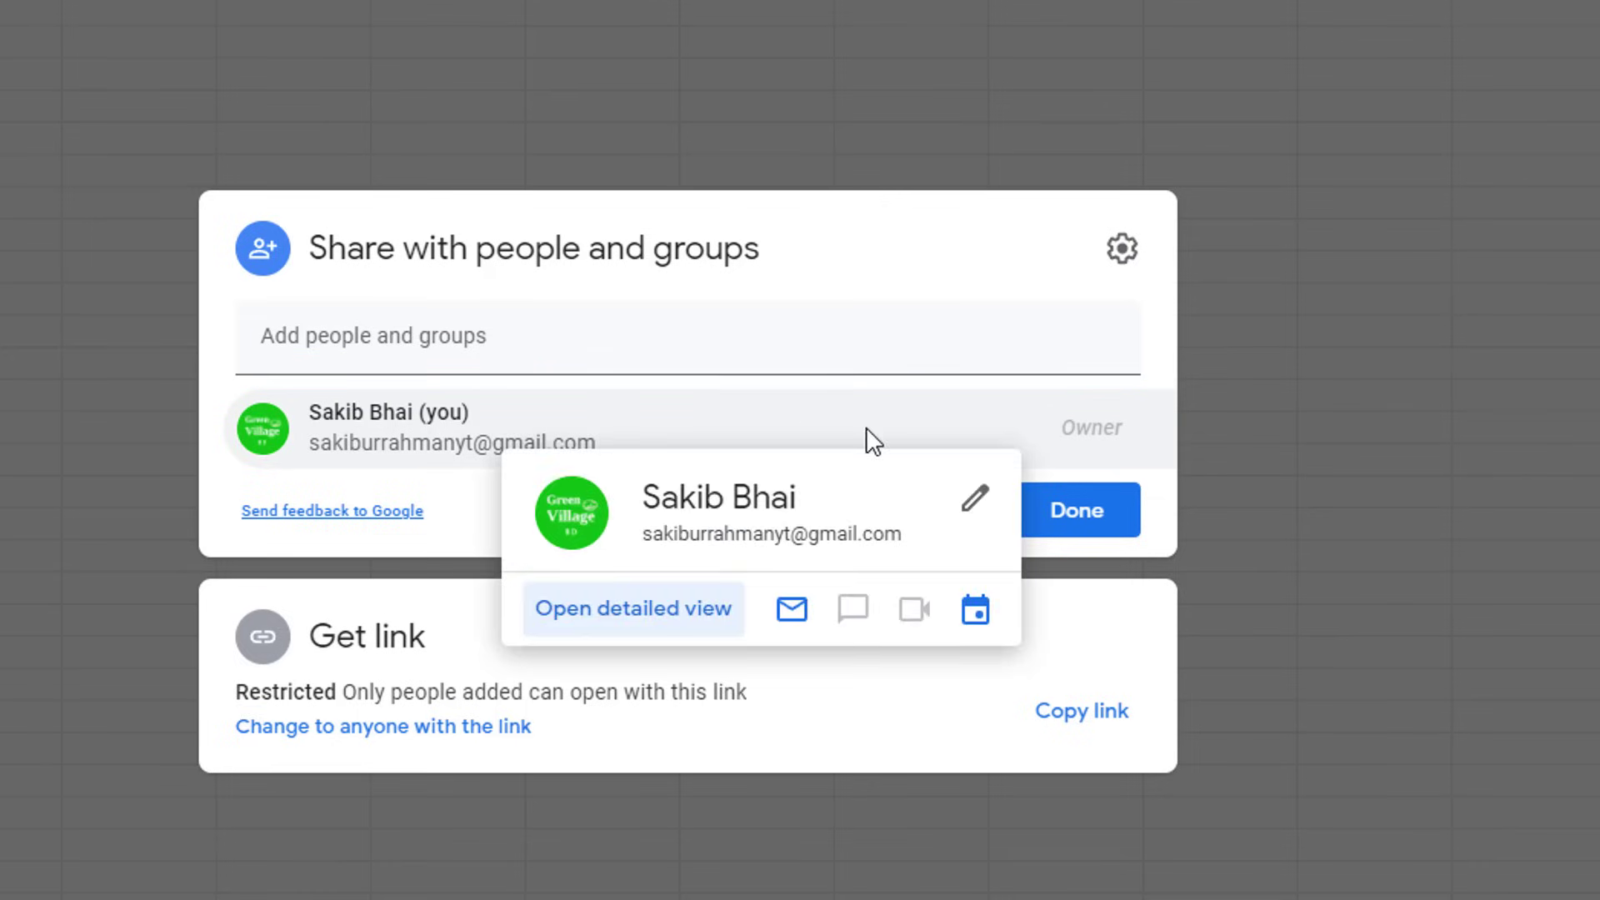
left_click(1127, 254)
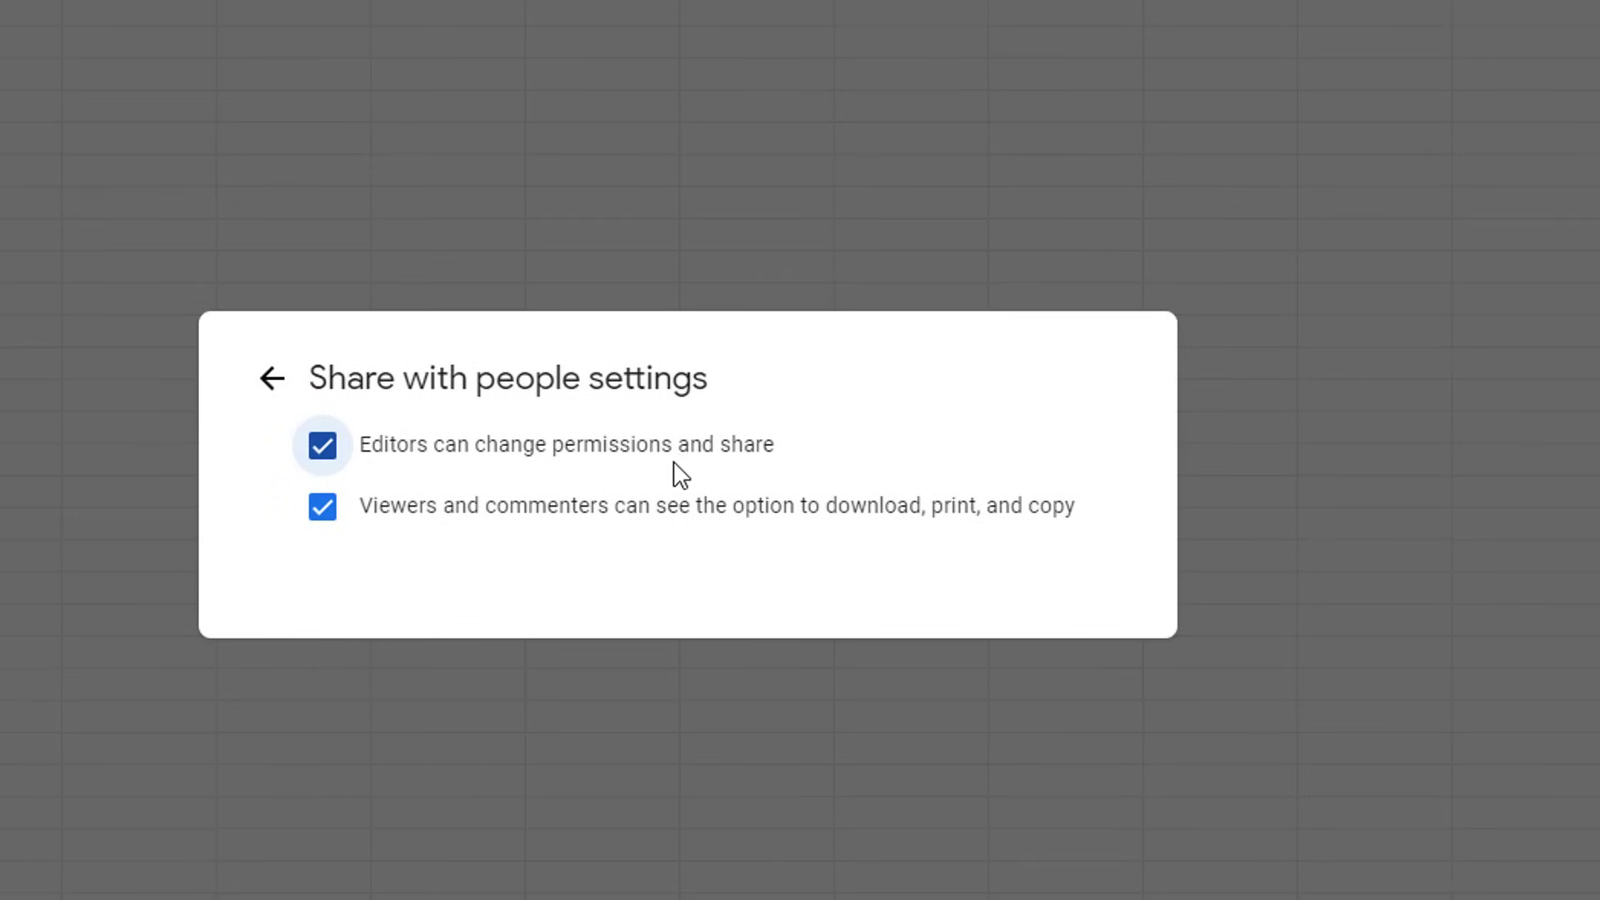
left_click(327, 447)
left_click(273, 379)
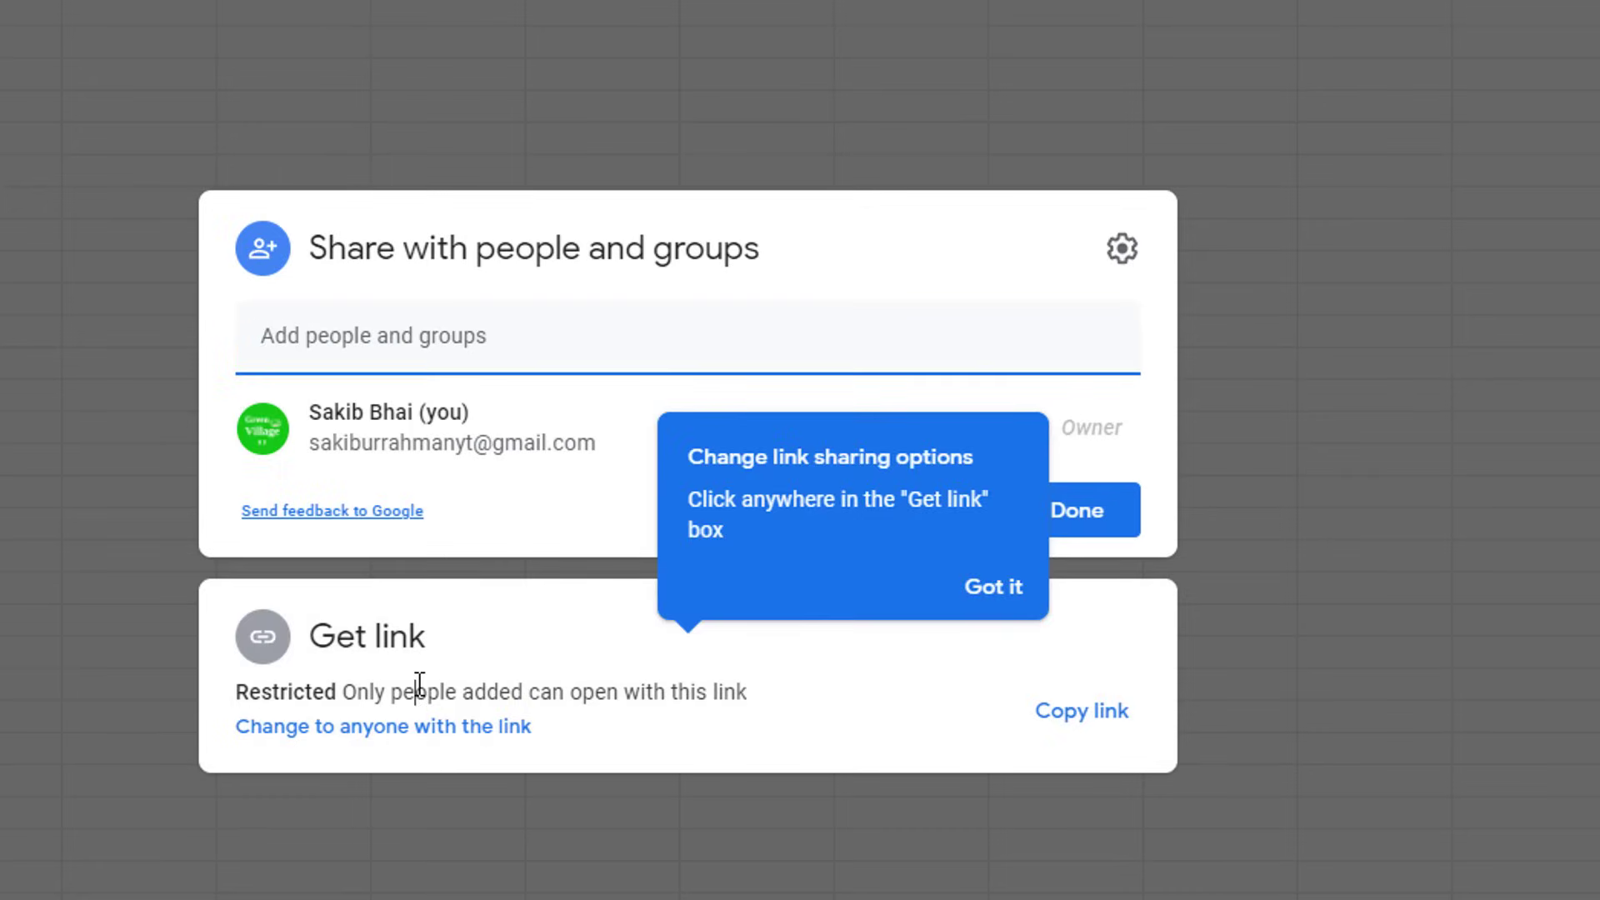
Step: Set link access to 'Anyone with the link' with the Editor role, and copy the share link
left_click(419, 687)
left_click(440, 616)
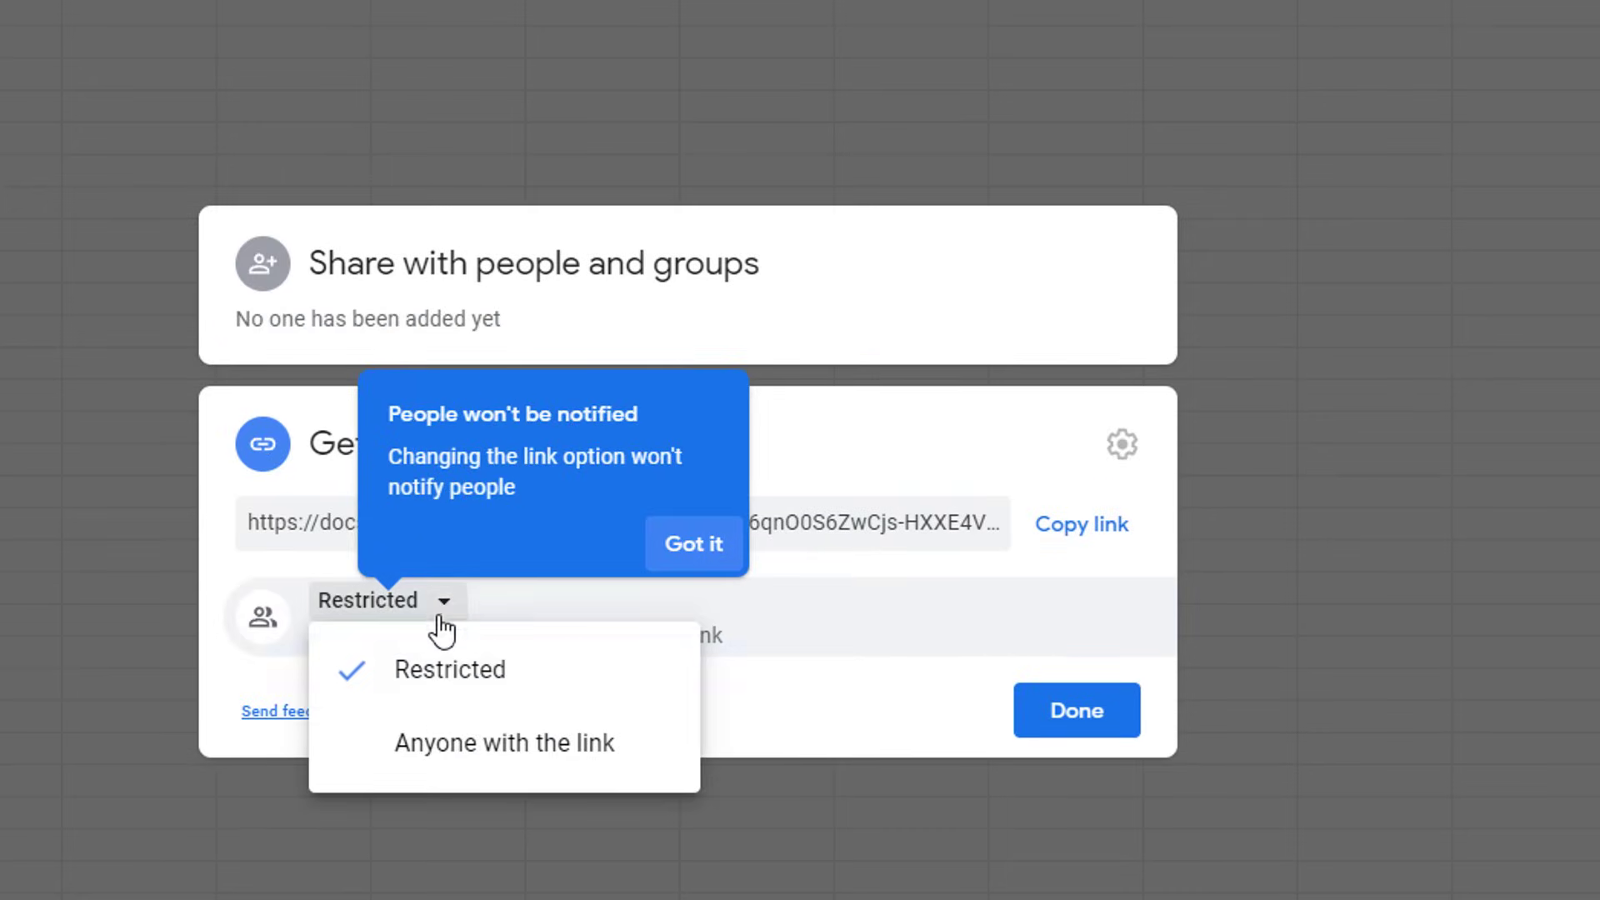
left_click(425, 760)
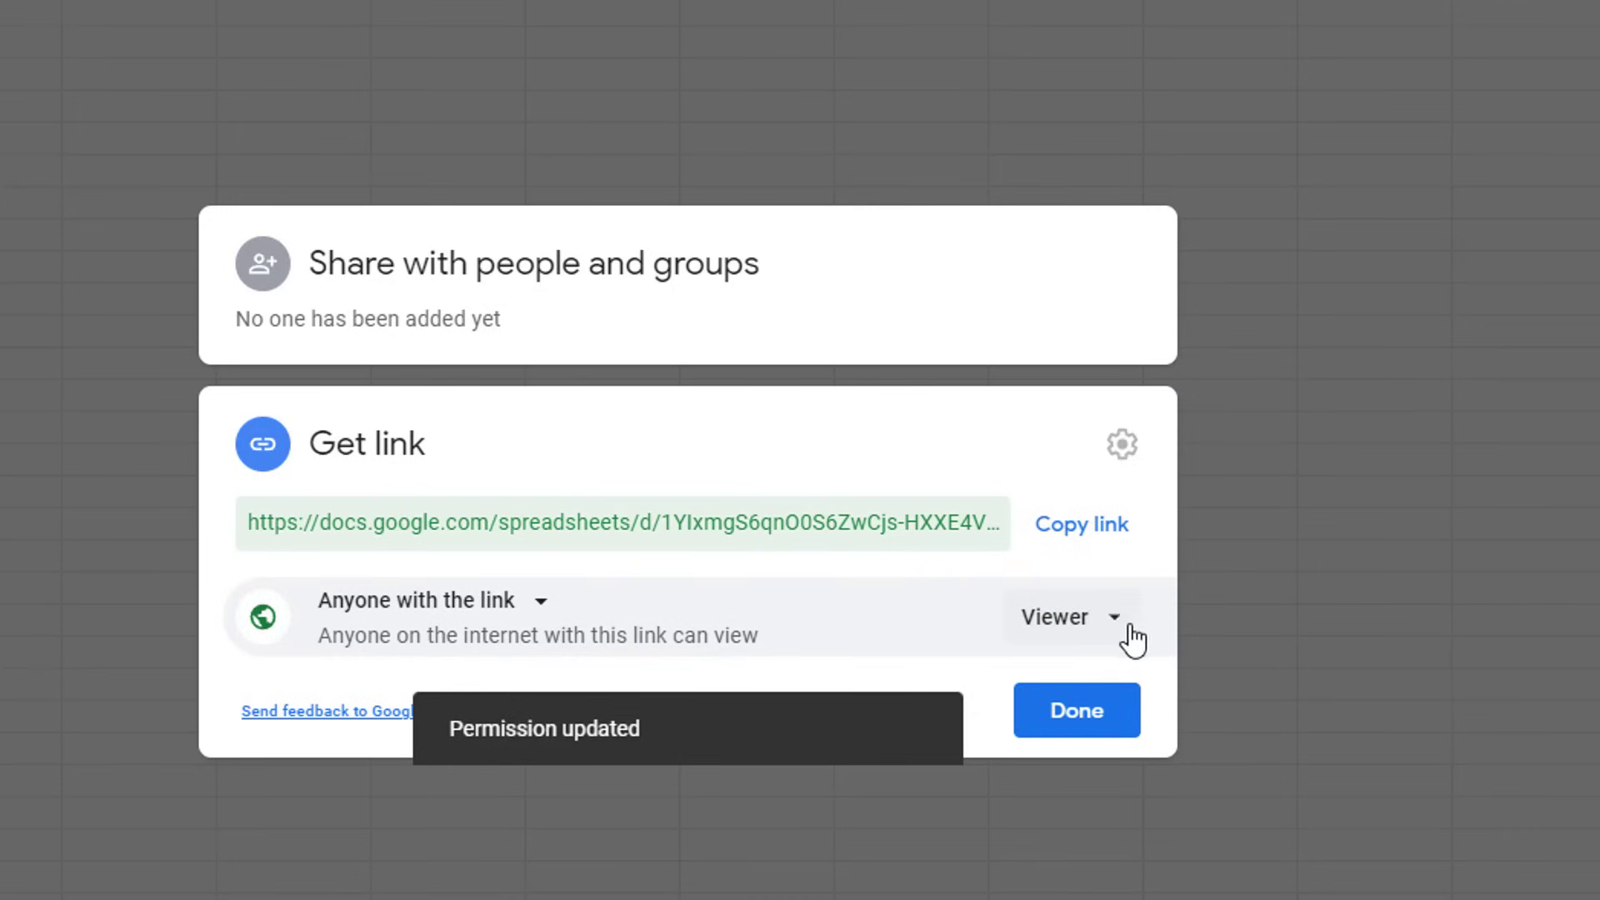
left_click(1125, 633)
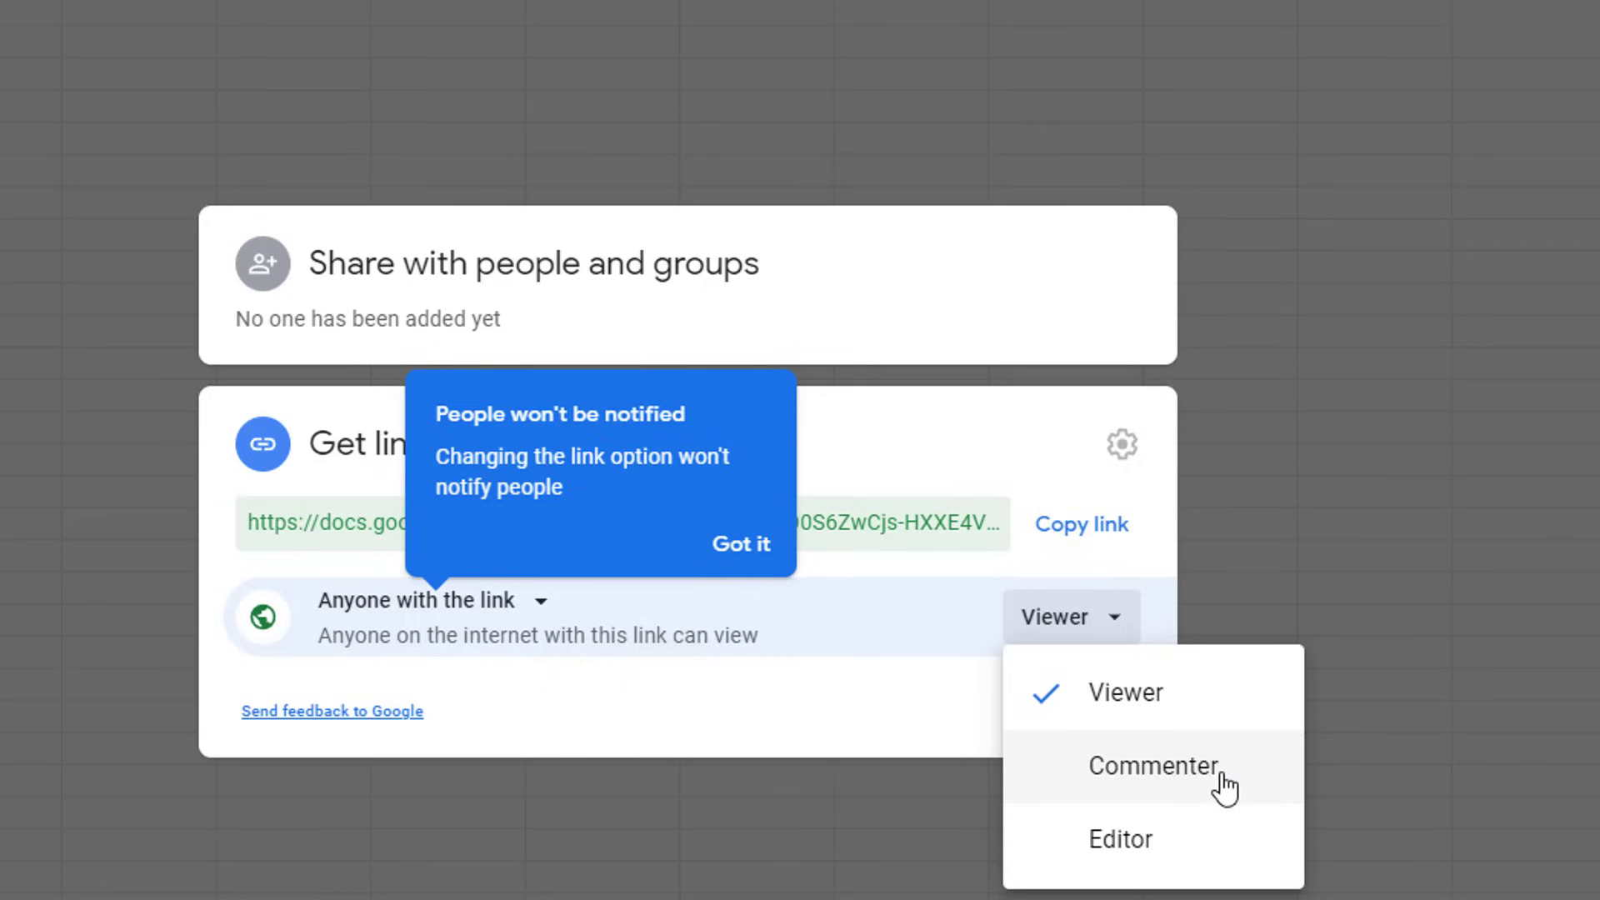
left_click(1170, 843)
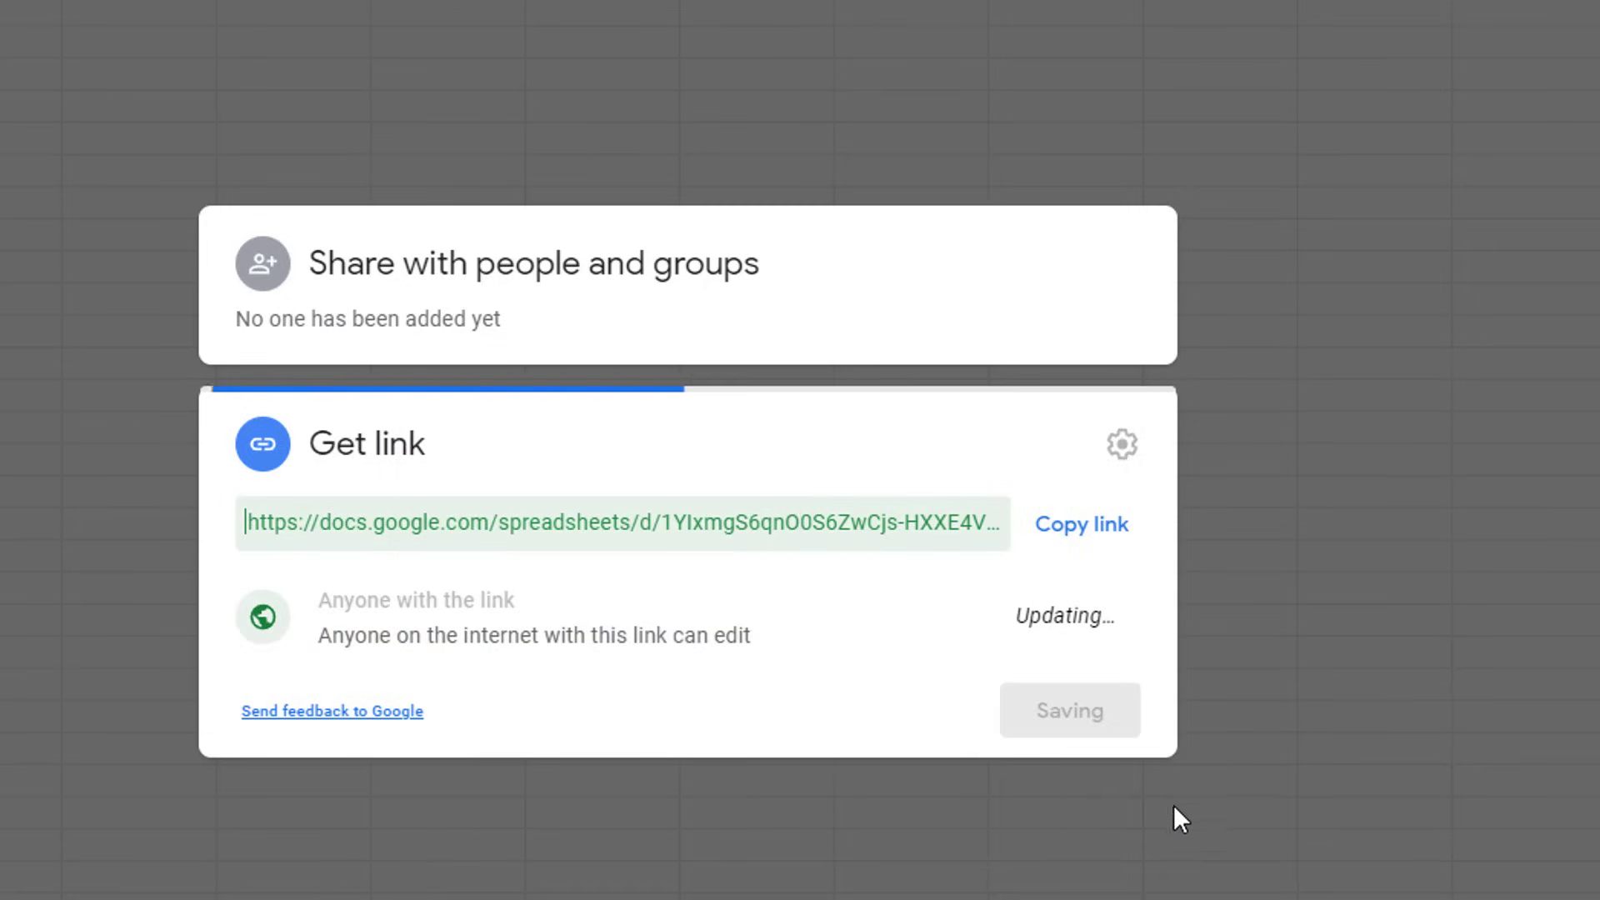
left_click(1082, 537)
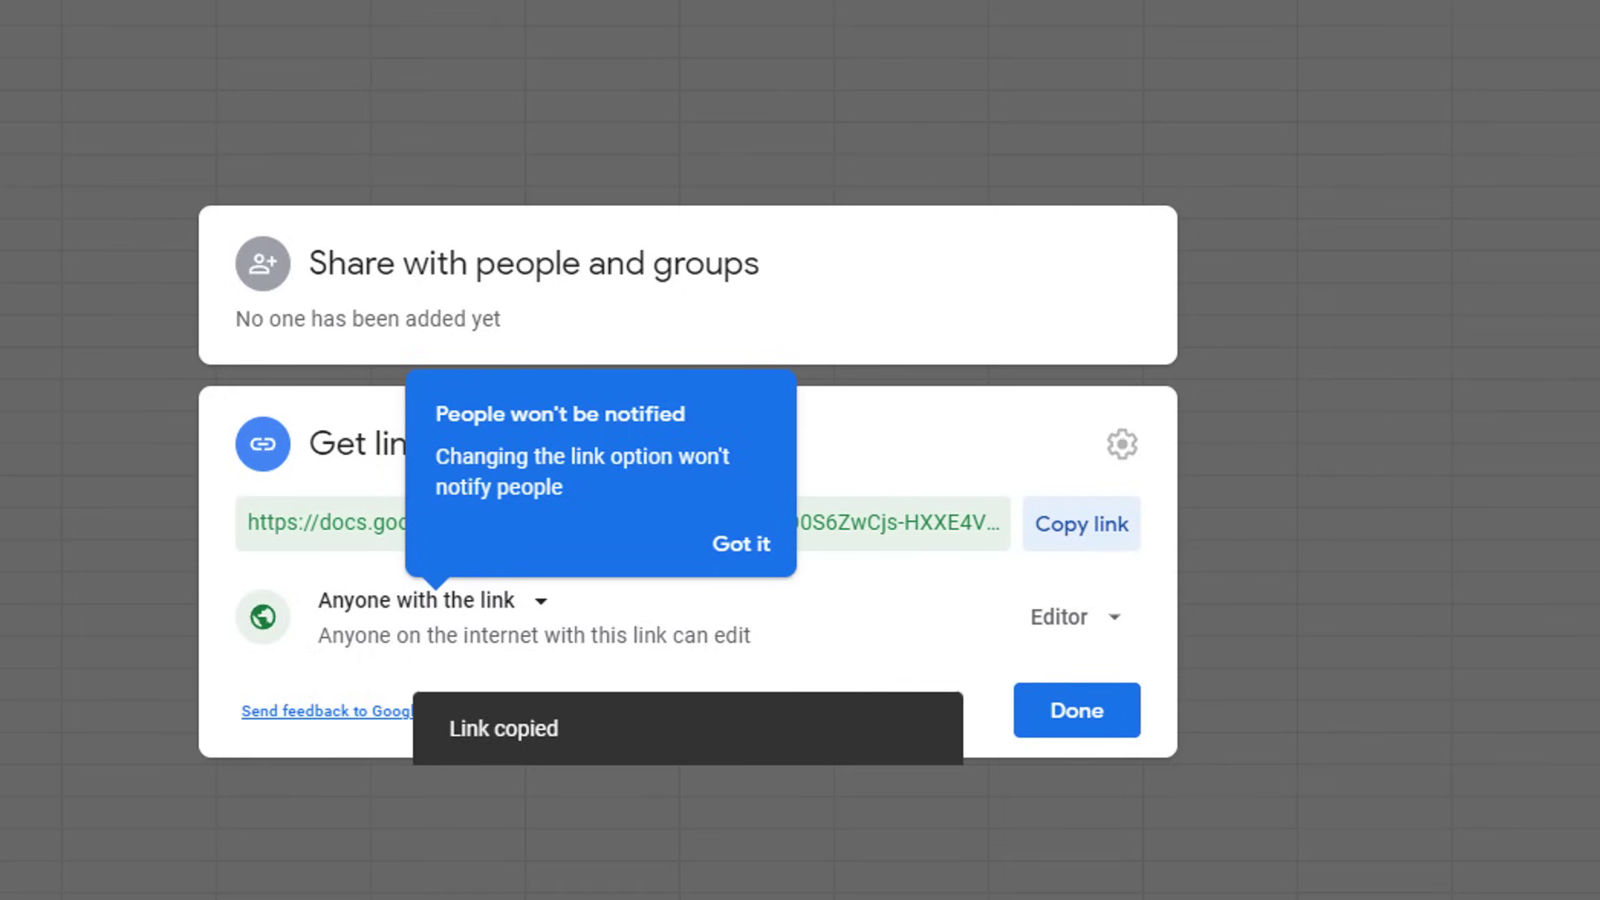
key("ctrl+a")
key("super+s")
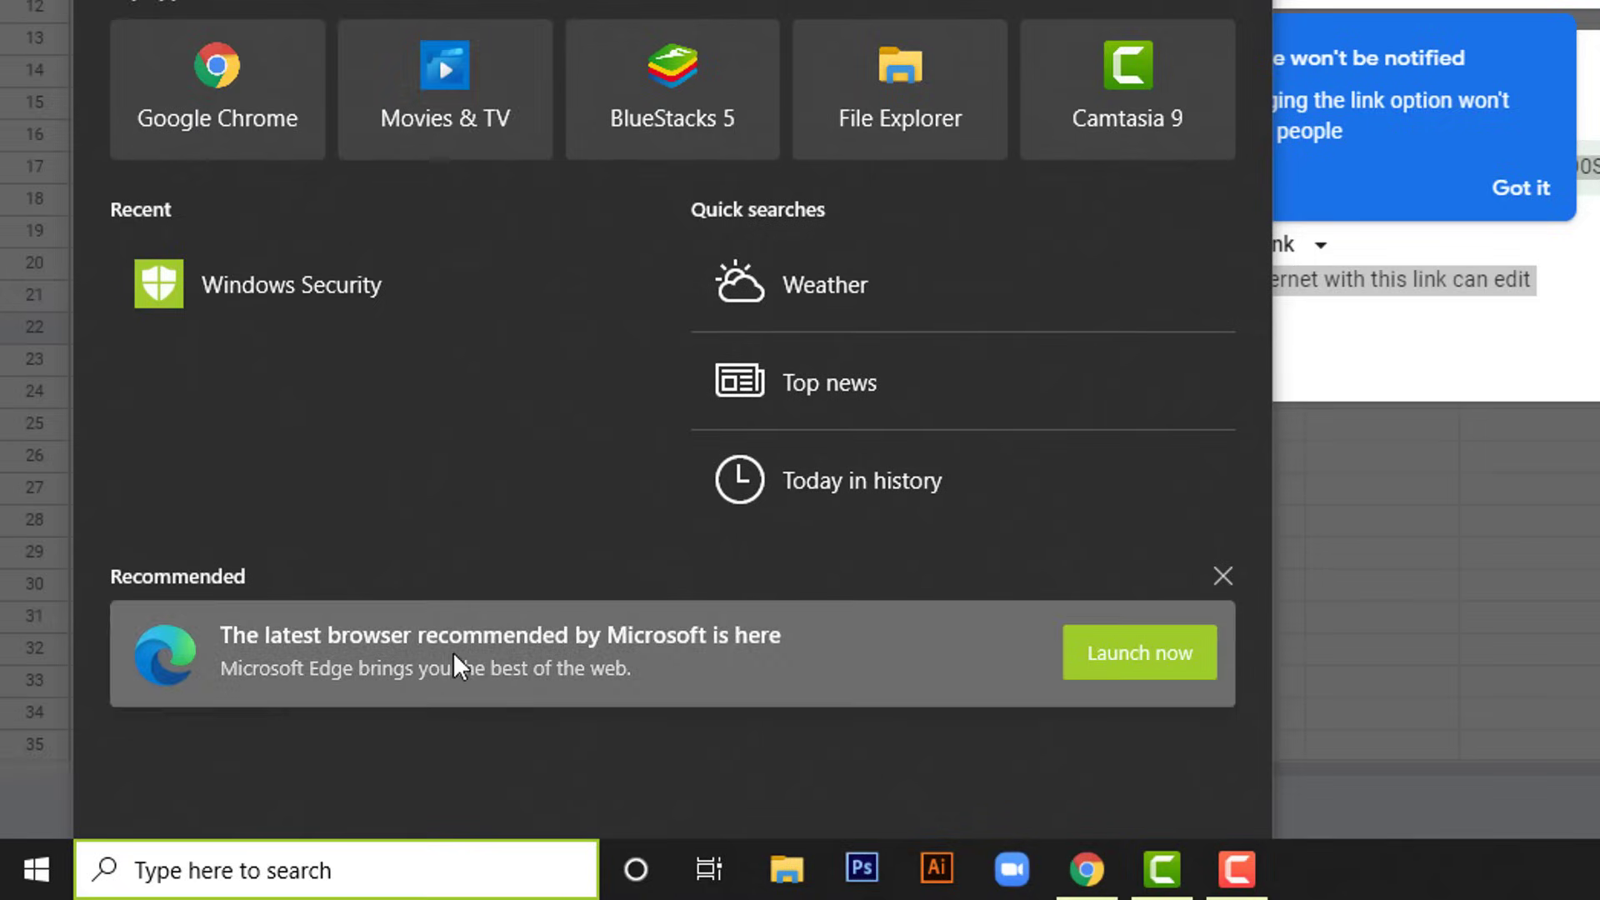
Step: Paste the copied Part-1 share link into Edge's address bar and load it
key("Escape")
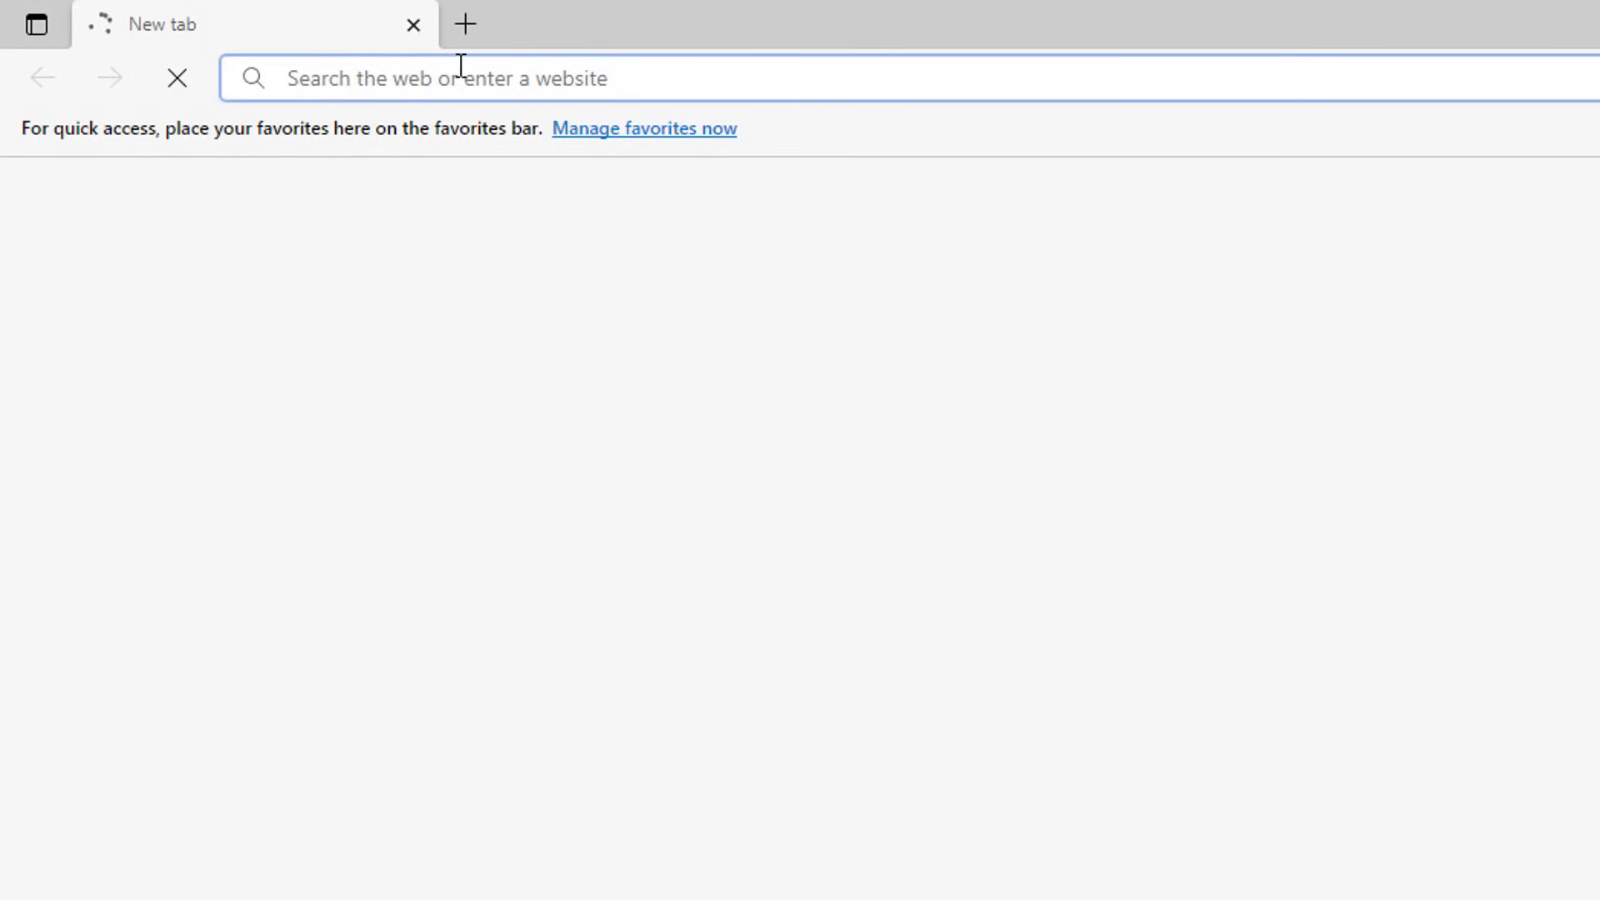
right_click(461, 65)
left_click(572, 344)
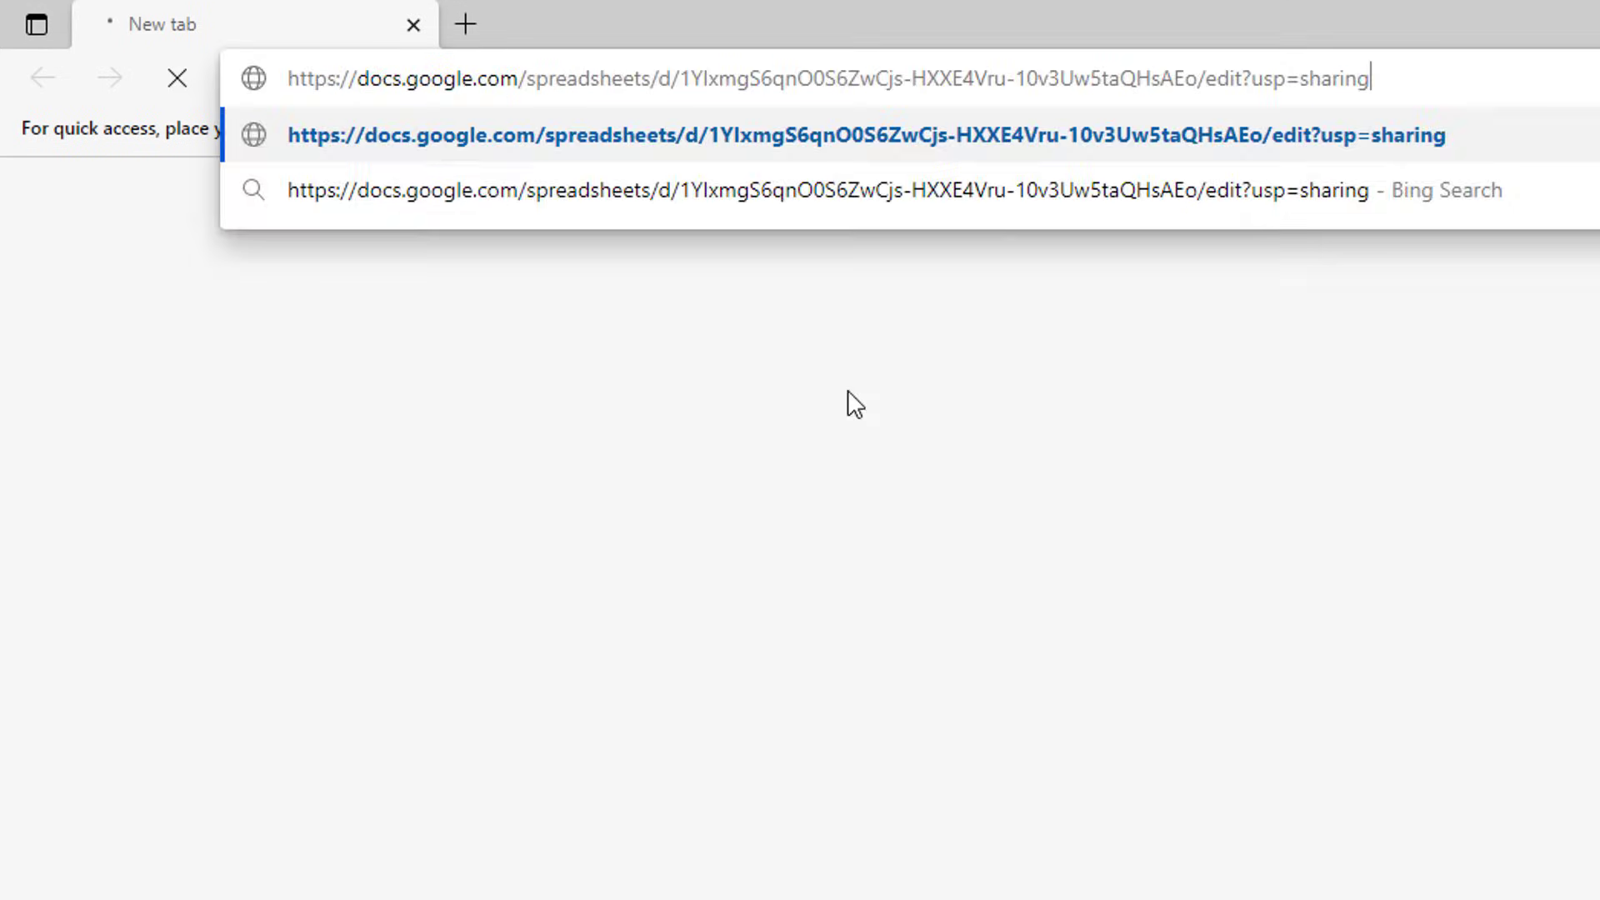
key("Return")
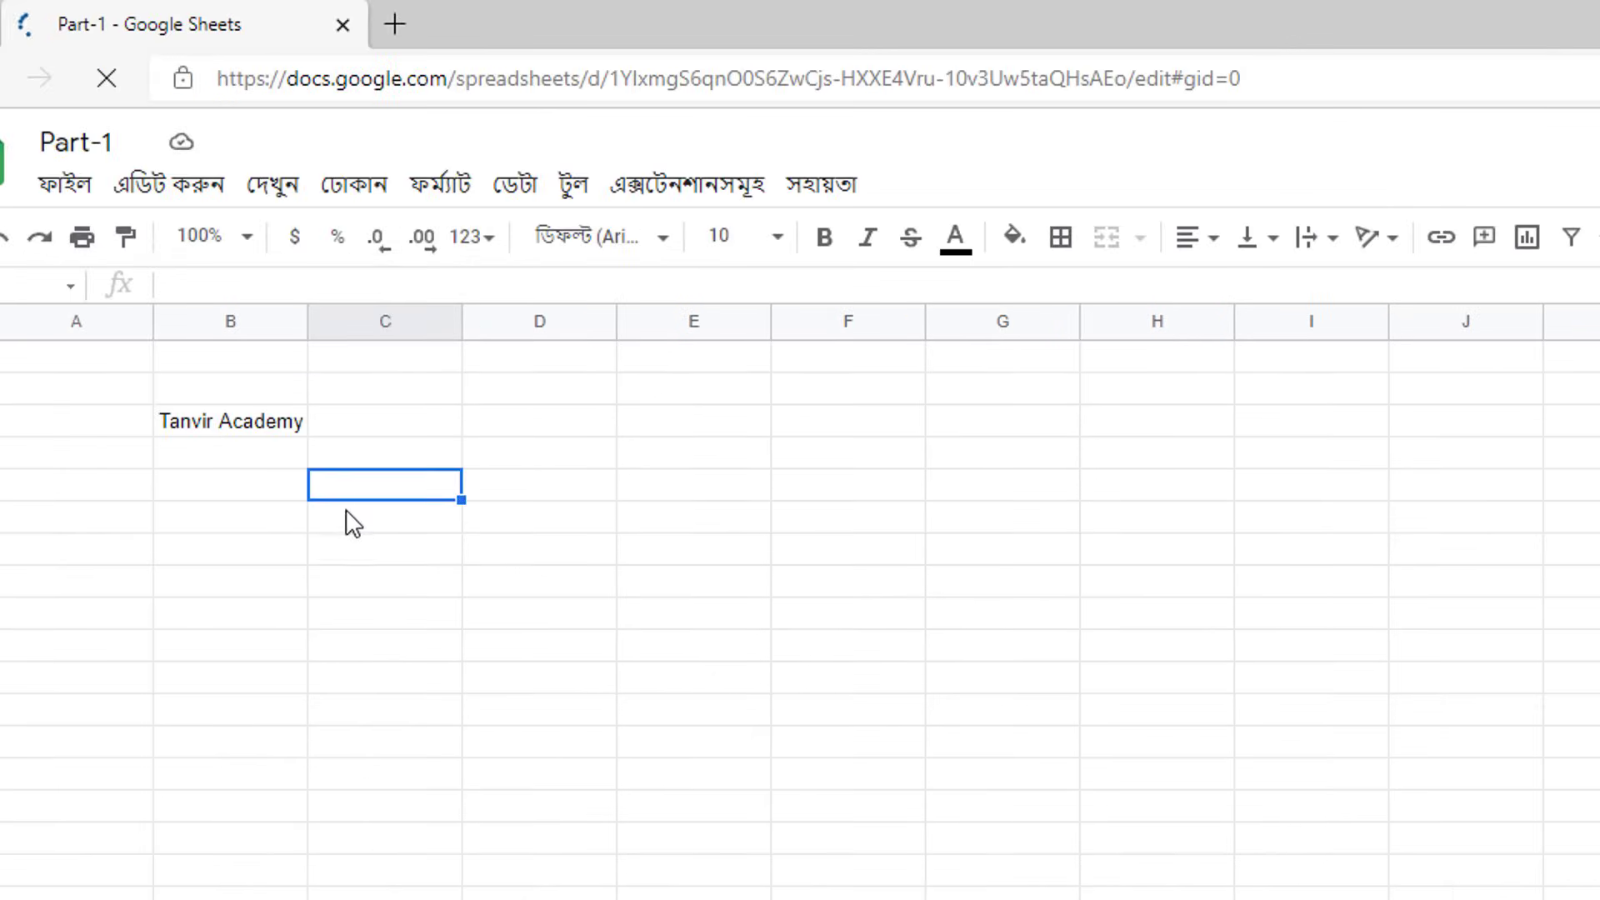
Step: Enter 'Tanvir Academy Ltd' in B5 and 'Sheets Tutorial' in B6
left_click(208, 487)
type("Ta")
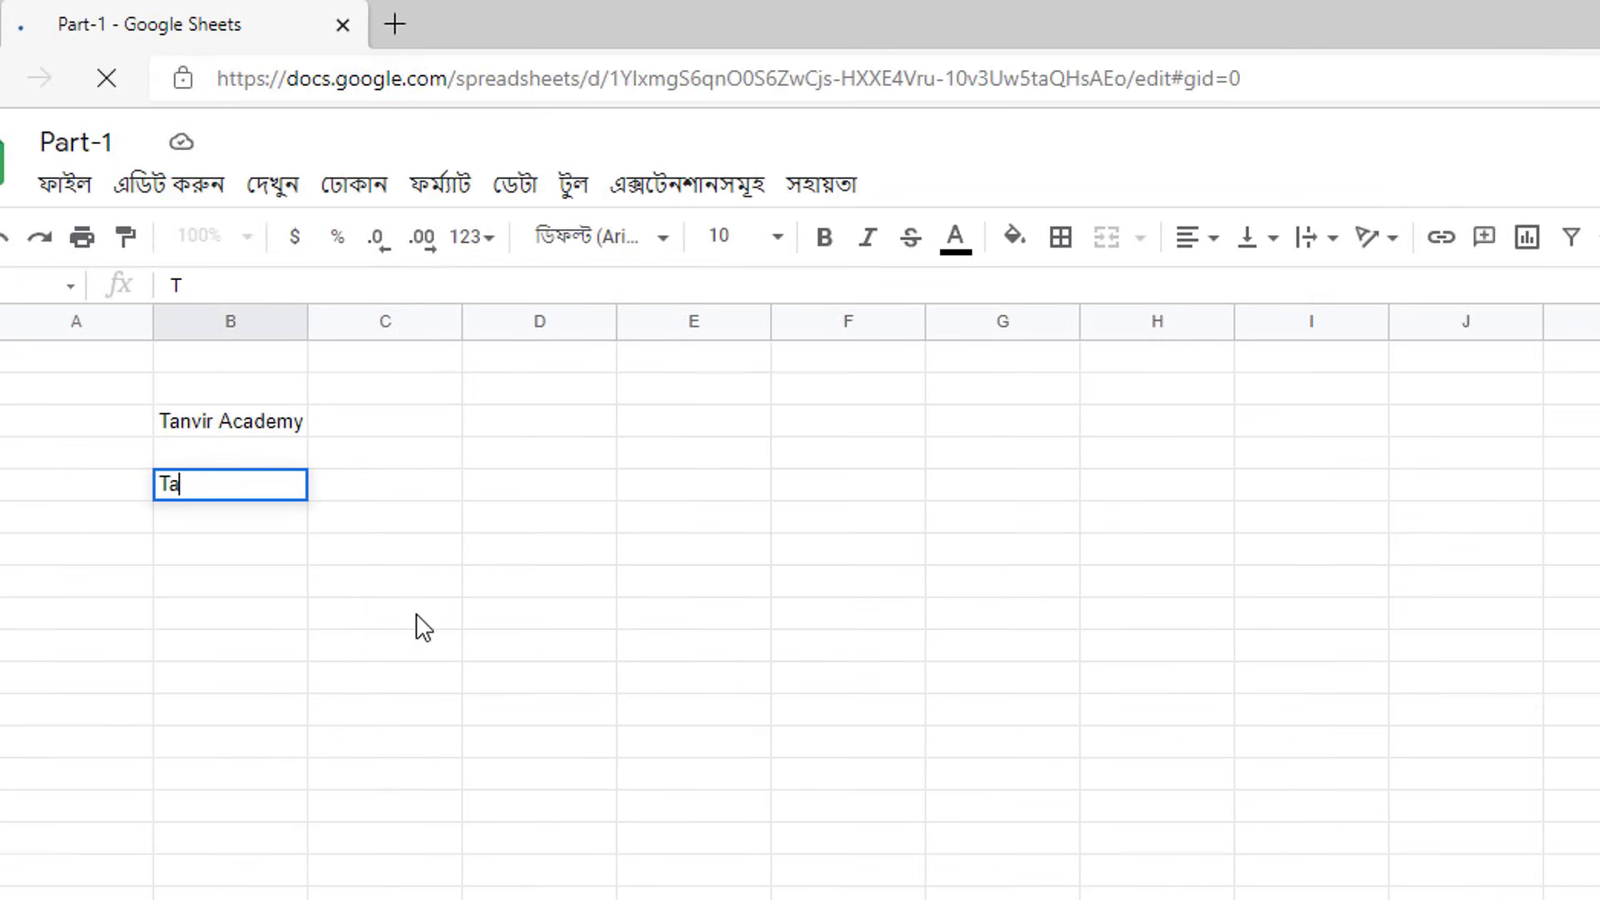
type("nvir A")
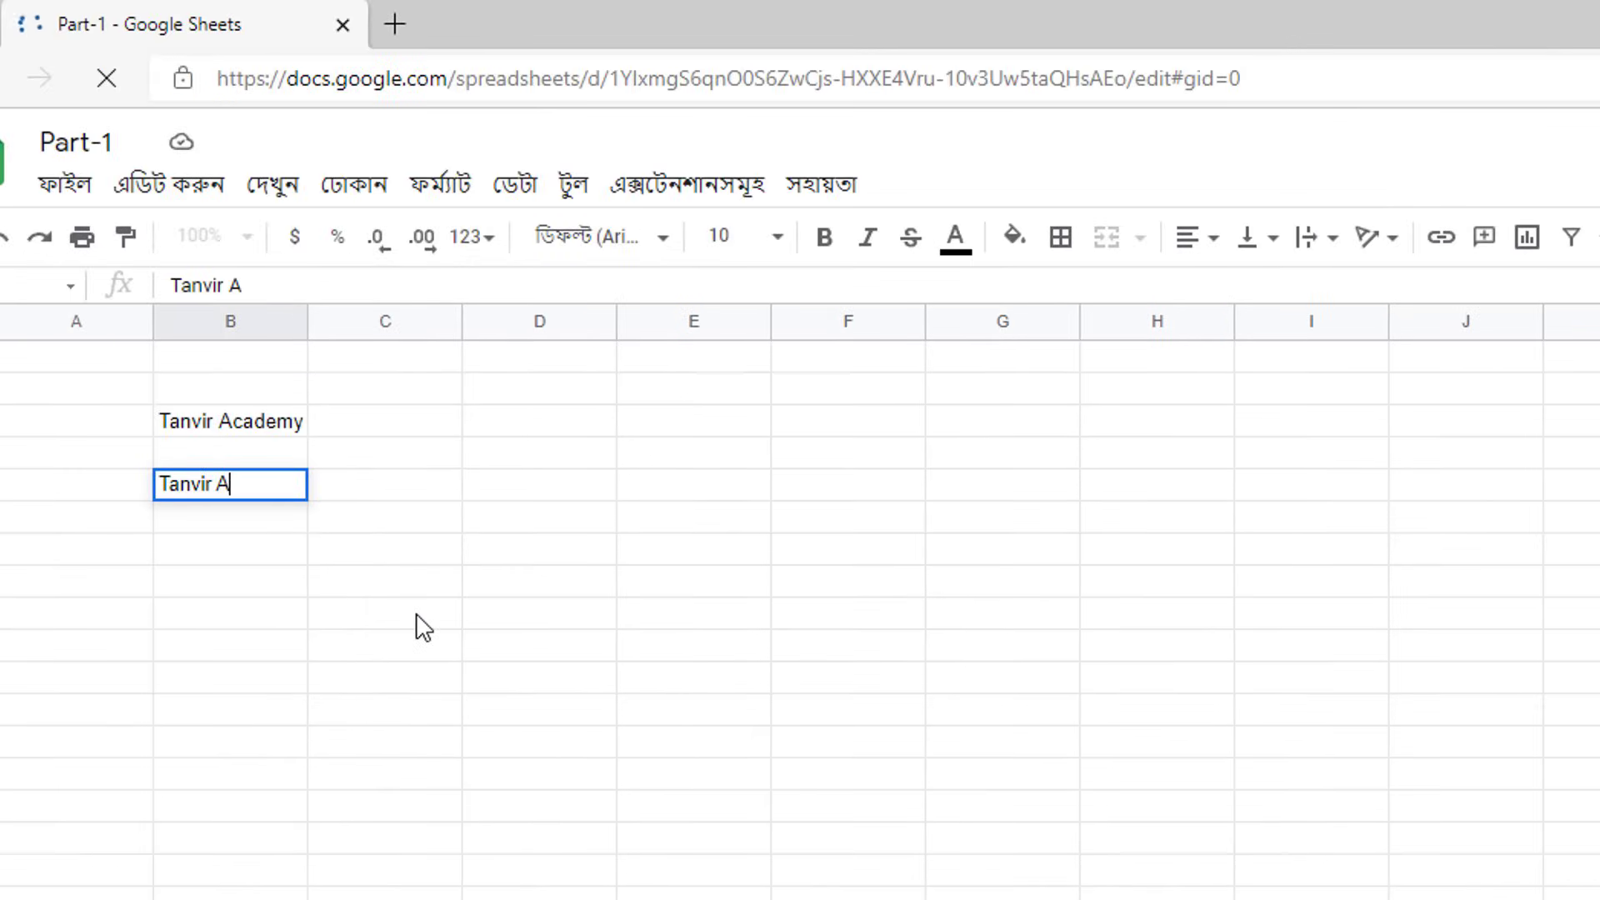
type("cademy L")
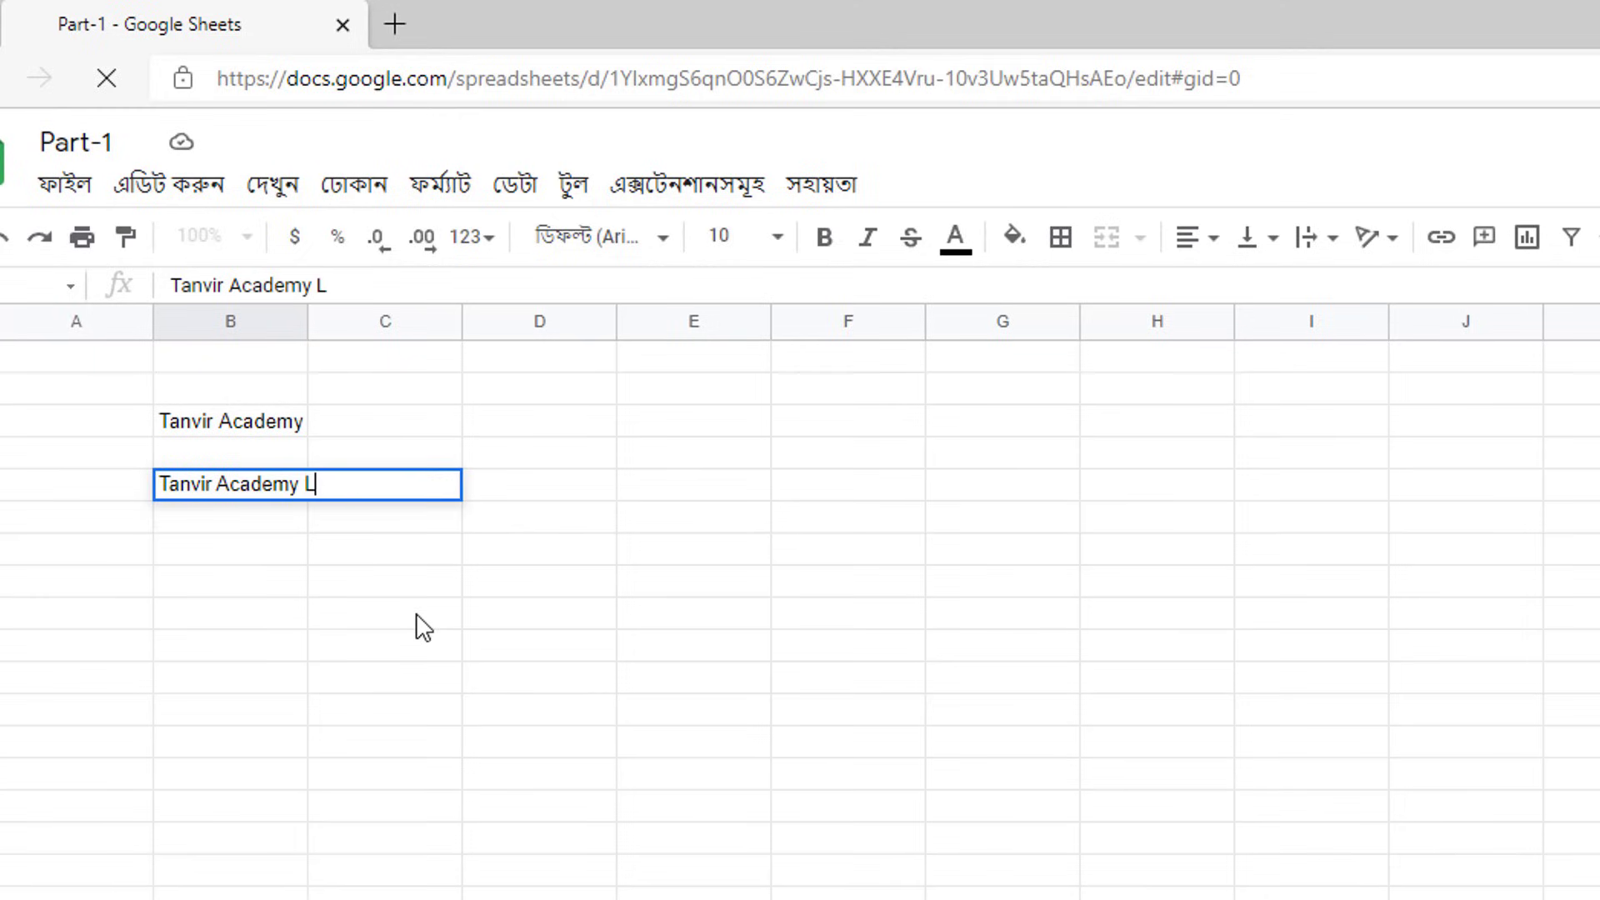
type("td")
key("Return")
type("S")
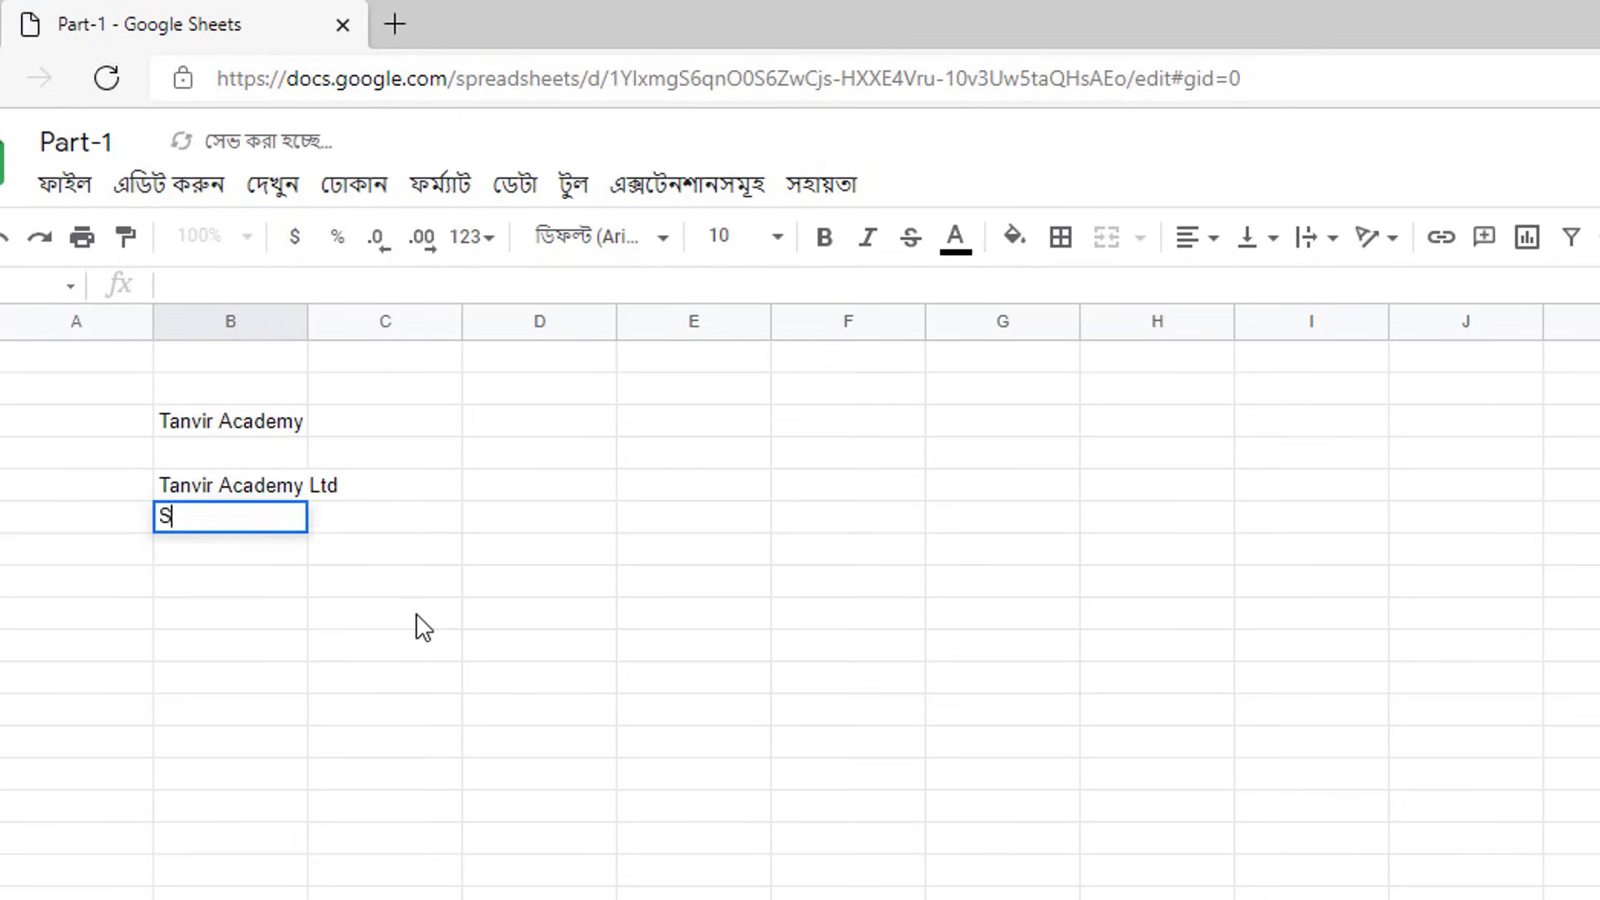
type("heets")
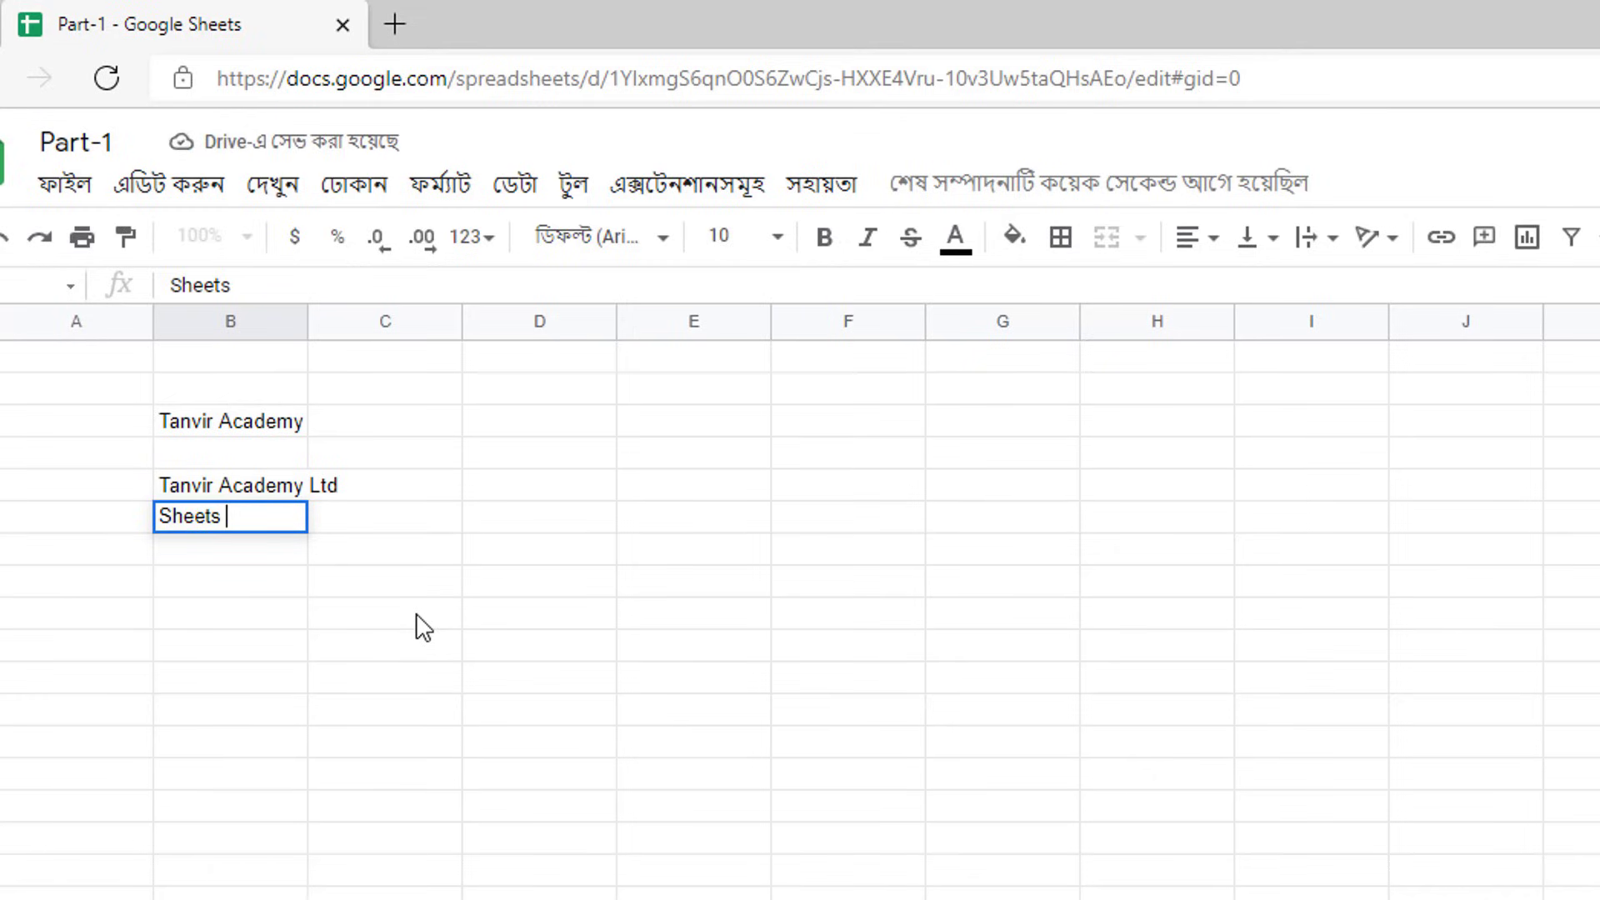
type(" Tutoria")
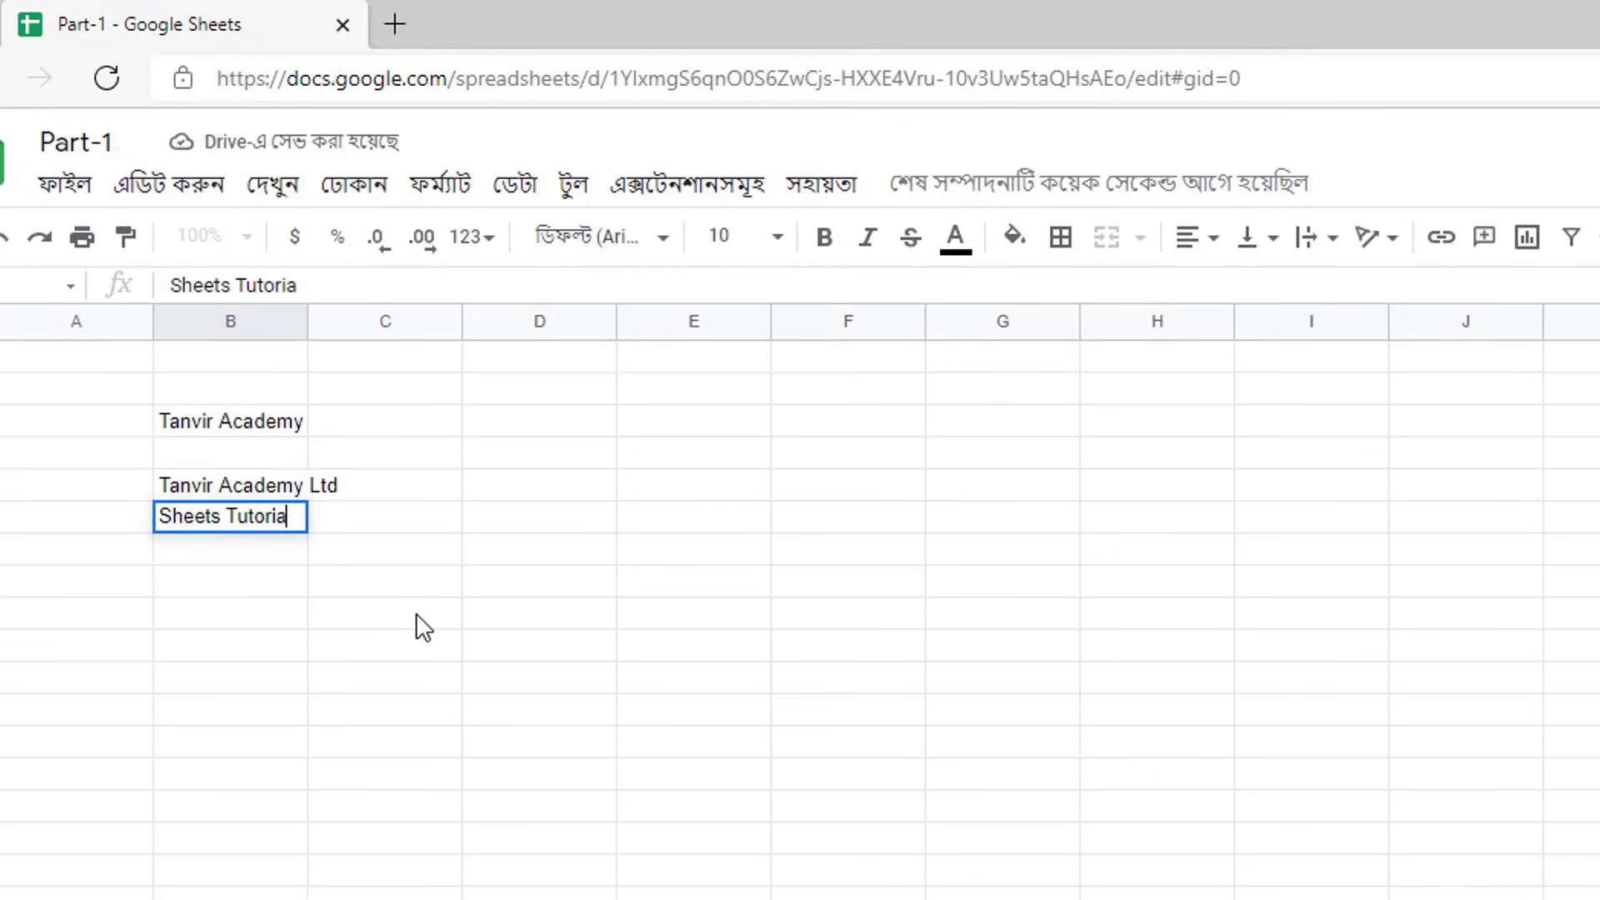
type("l")
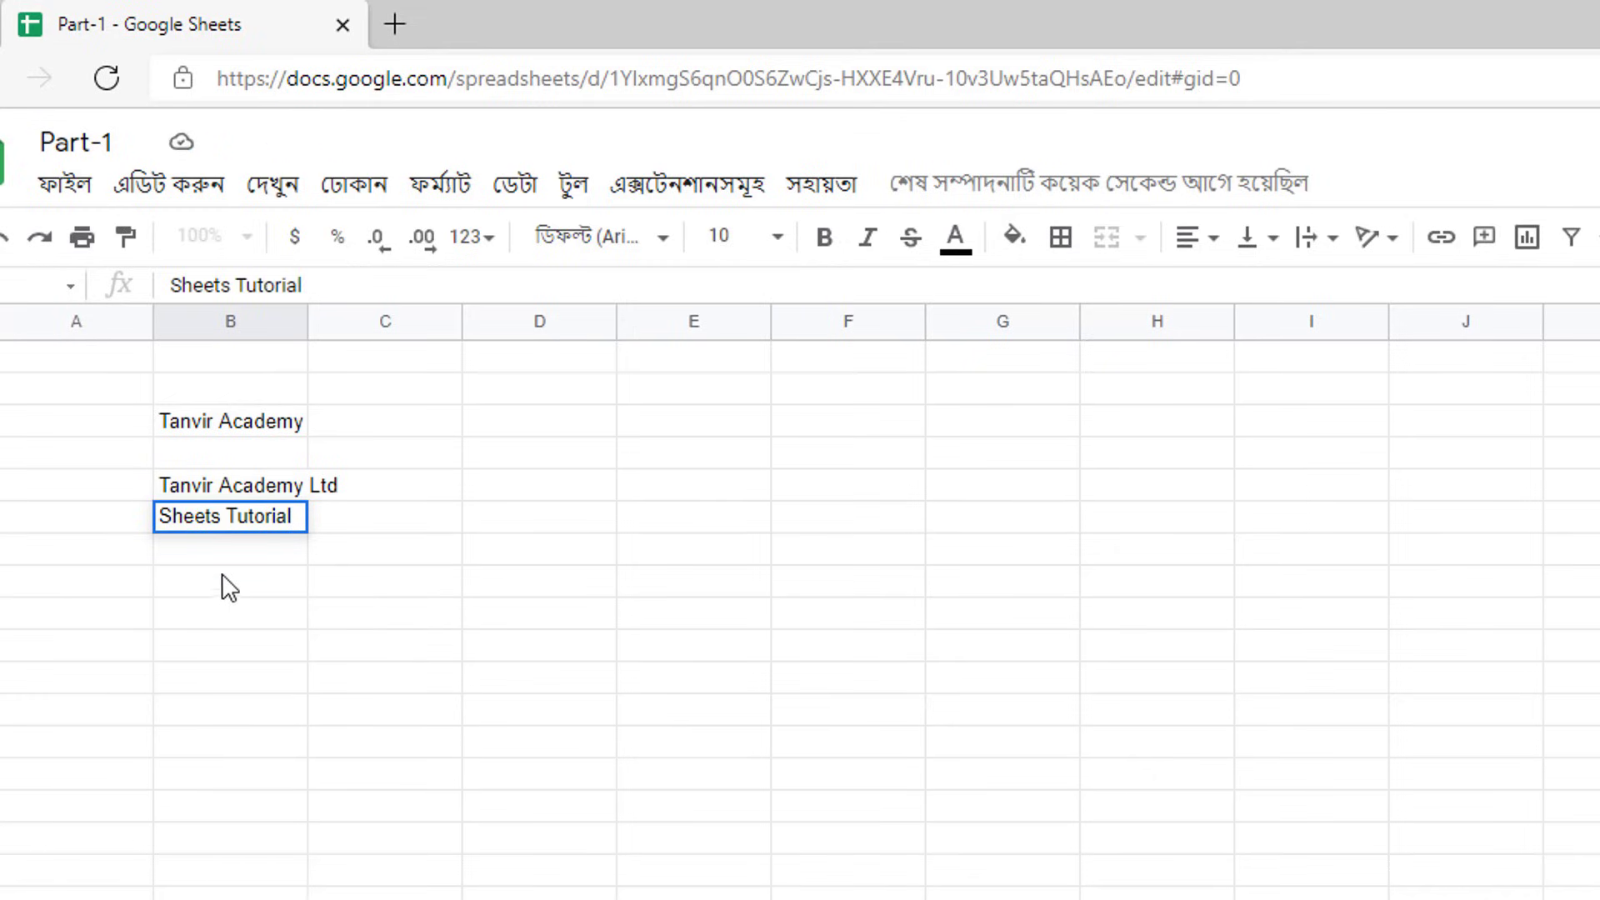
left_click(217, 551)
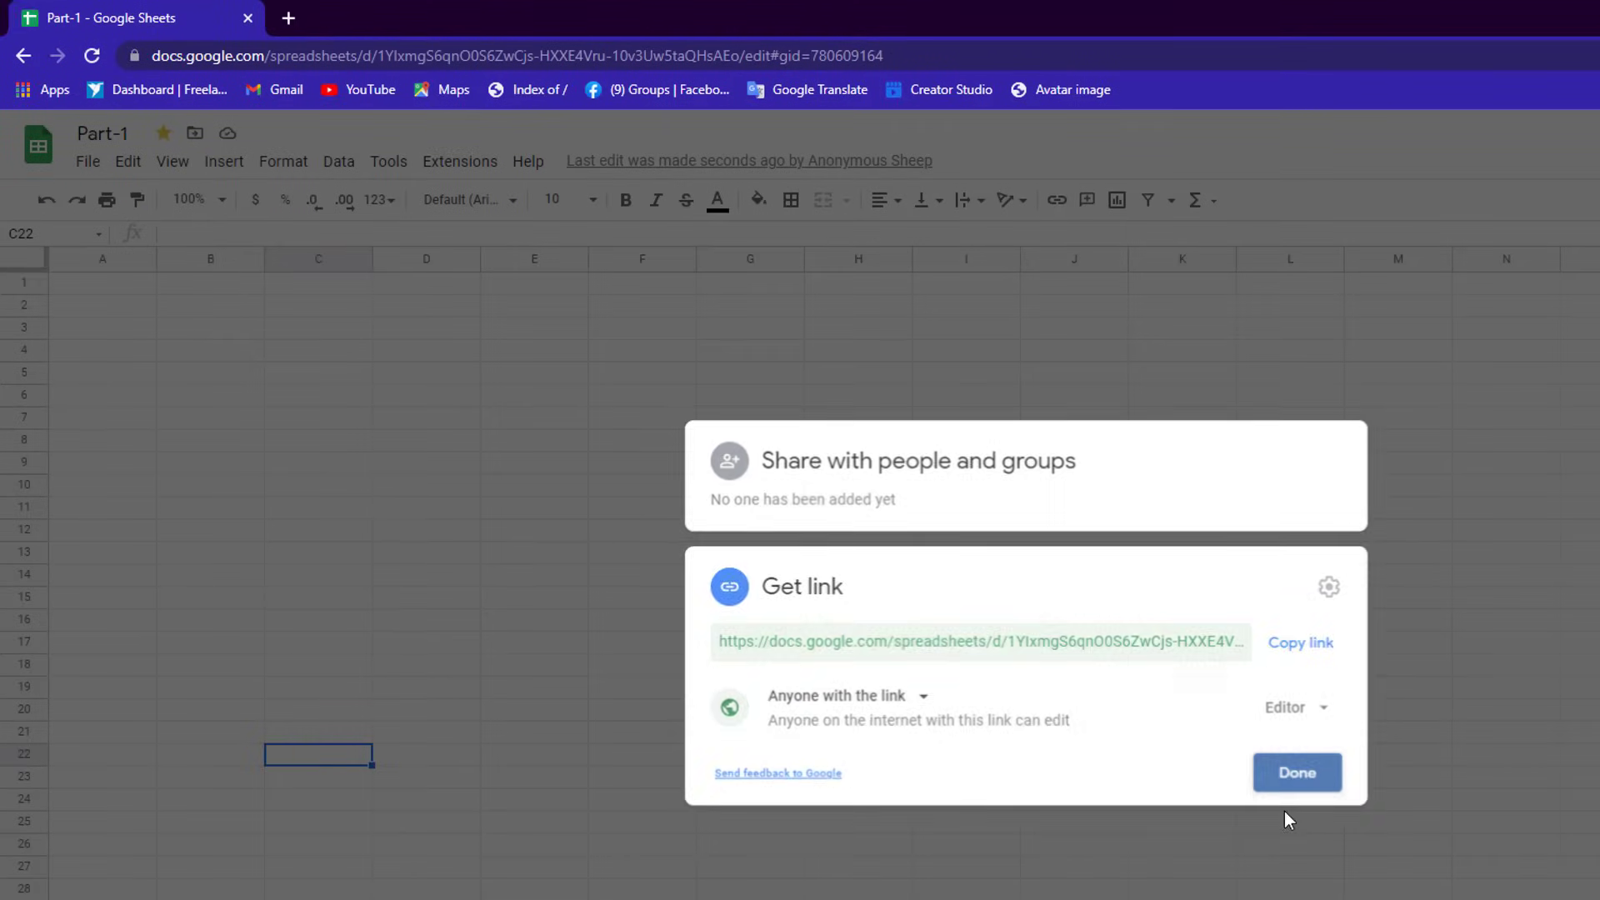
Step: Close the Share dialog, switch to the first sheet, and check the new B5 and B6 entries
left_click(1294, 775)
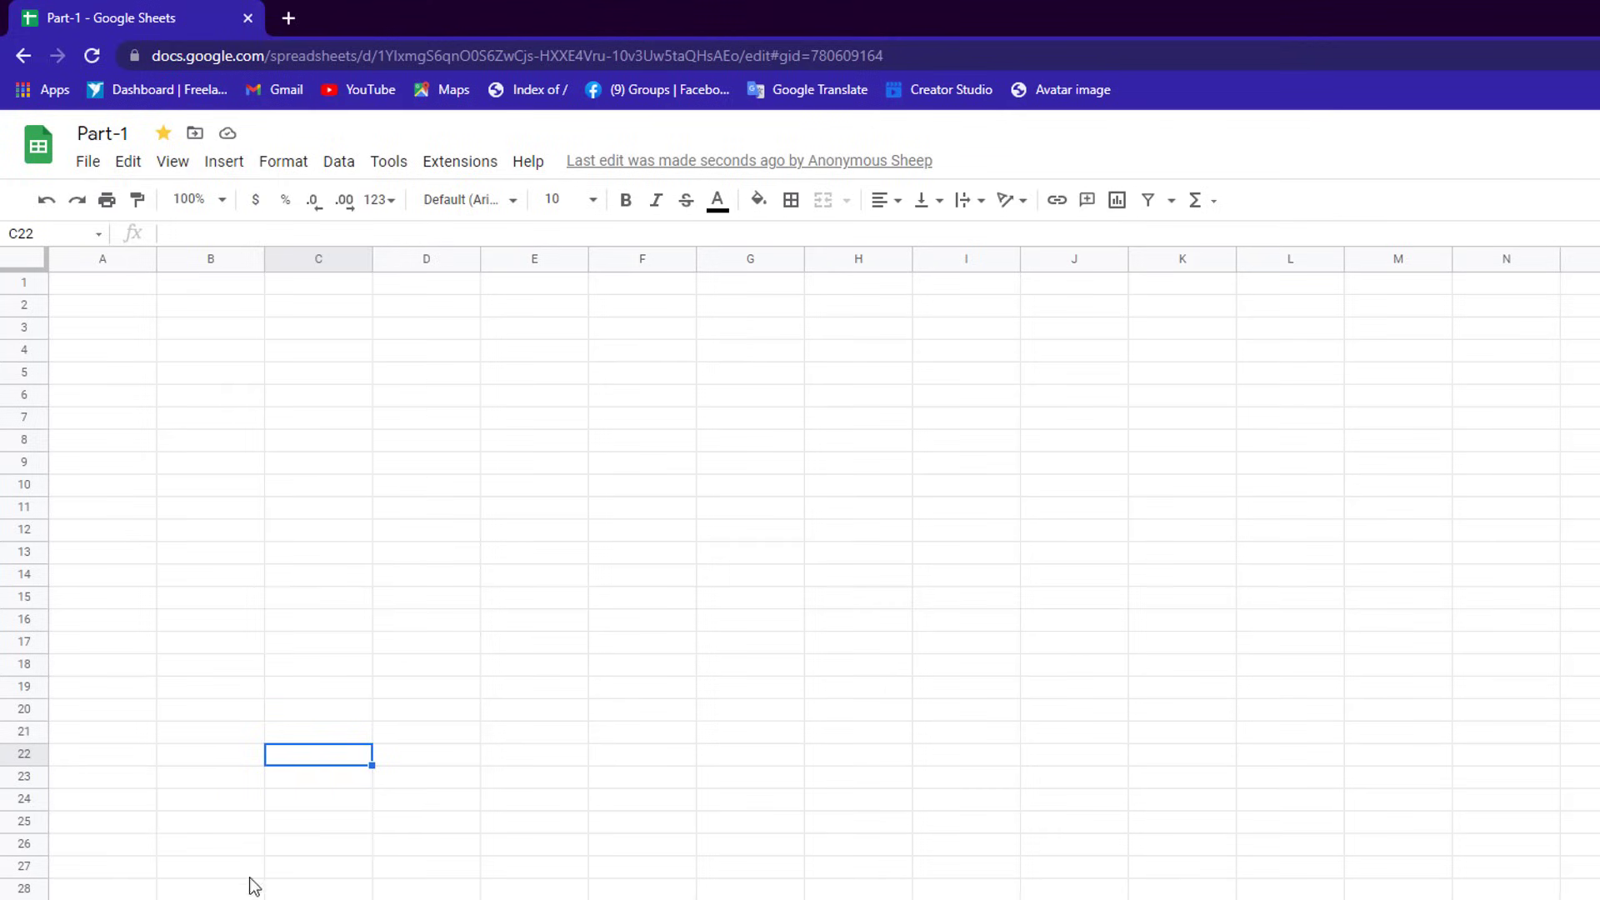
key("ctrl+shift+Page_Up")
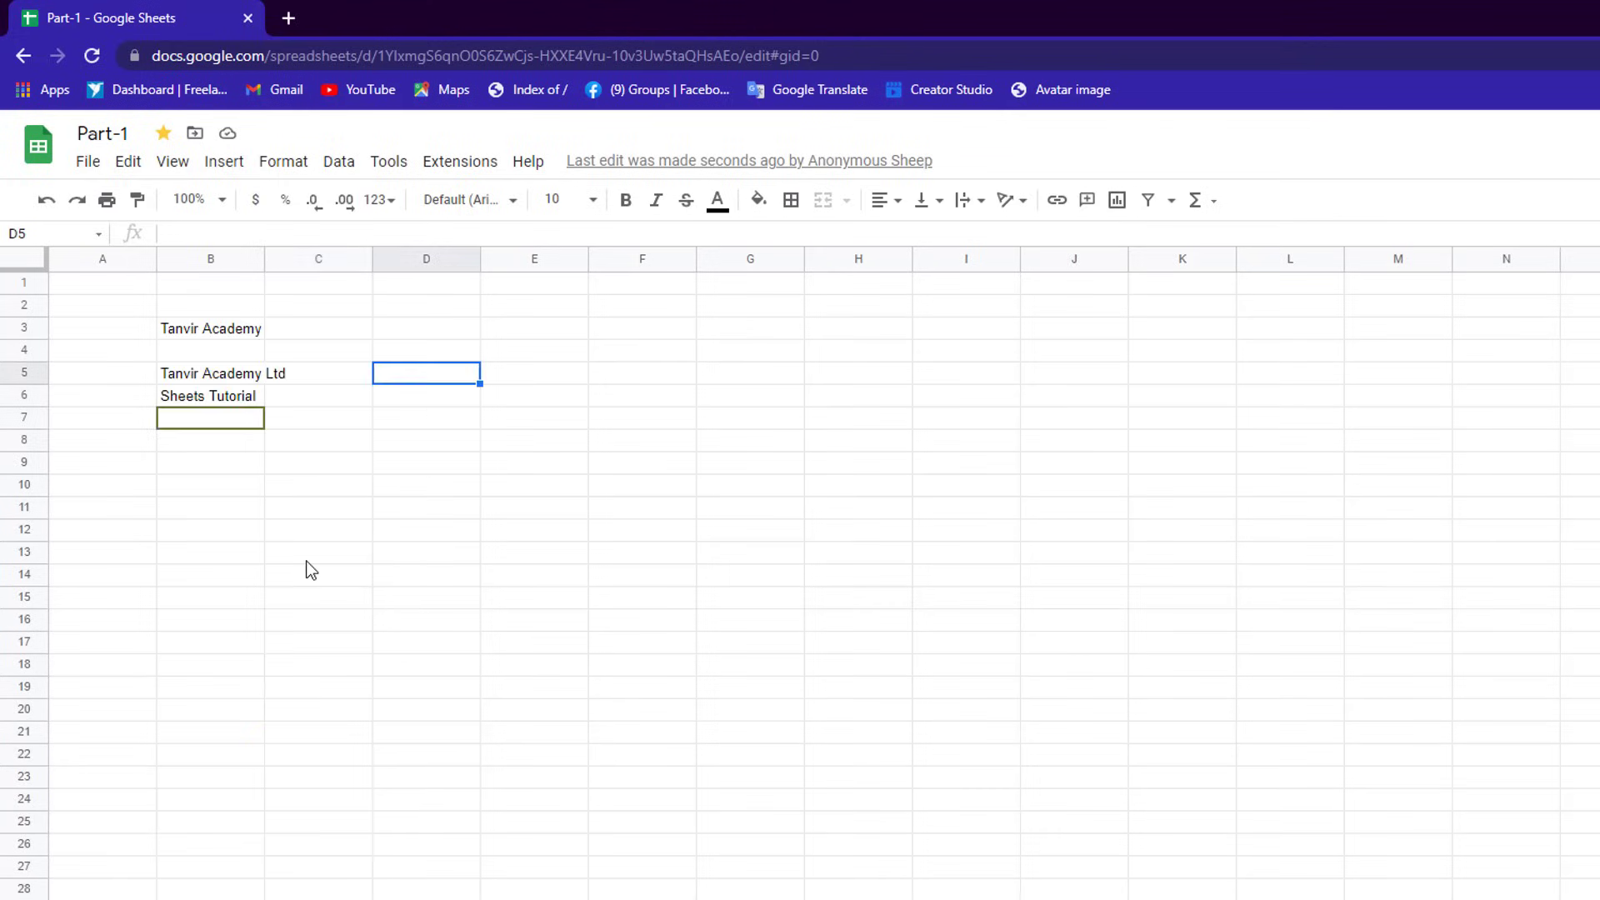
left_click(308, 560)
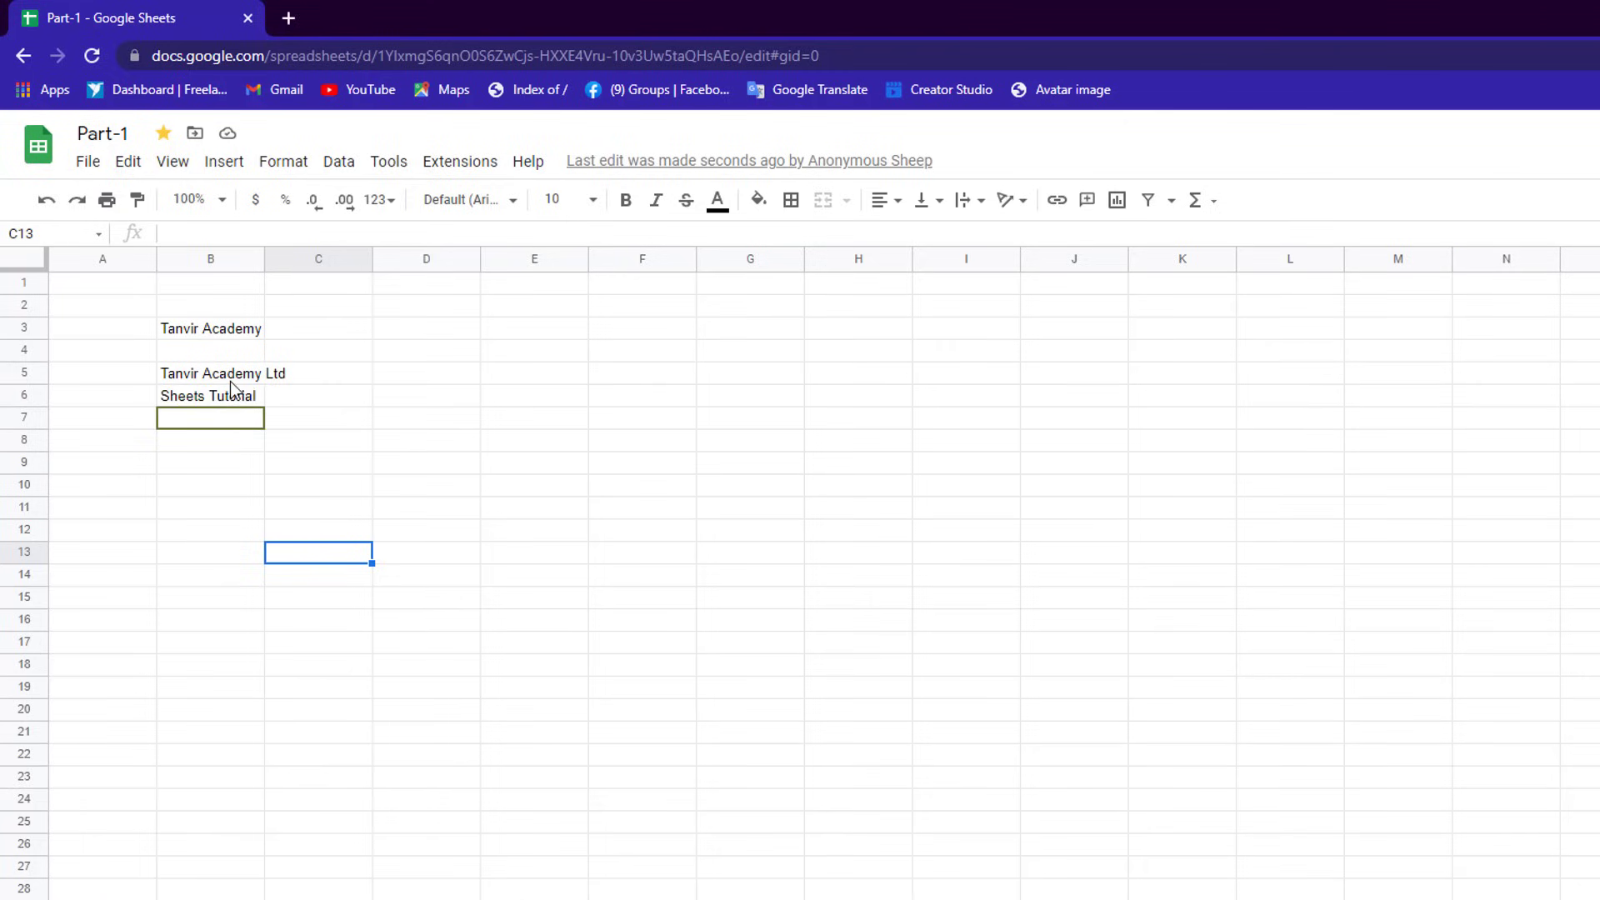
left_click(230, 380)
left_click(231, 398)
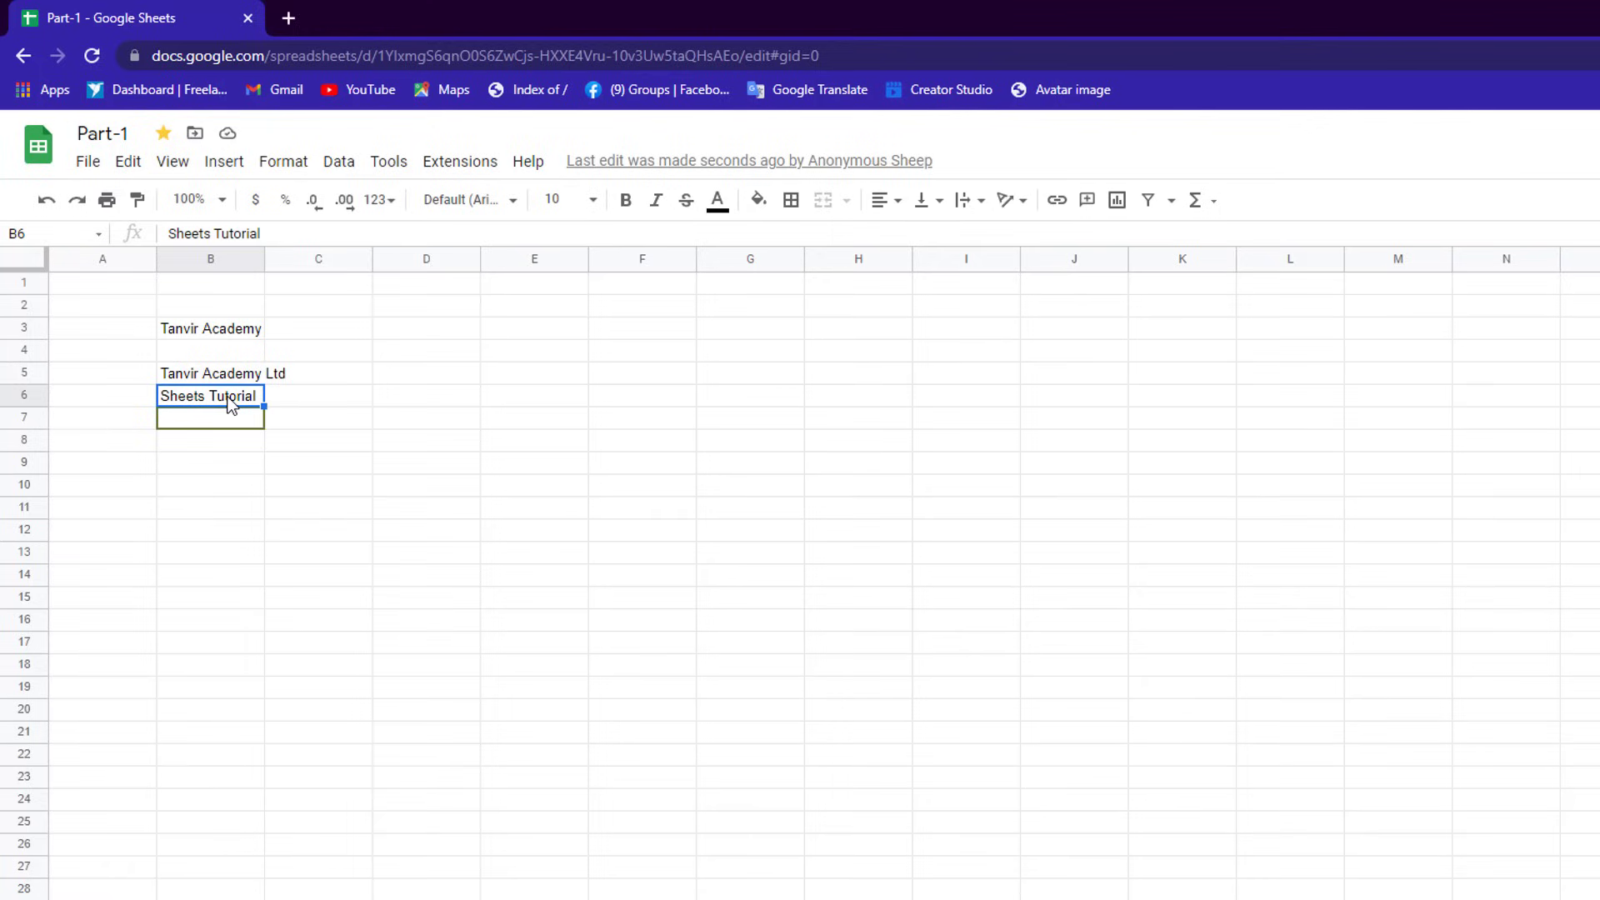
left_click(232, 374)
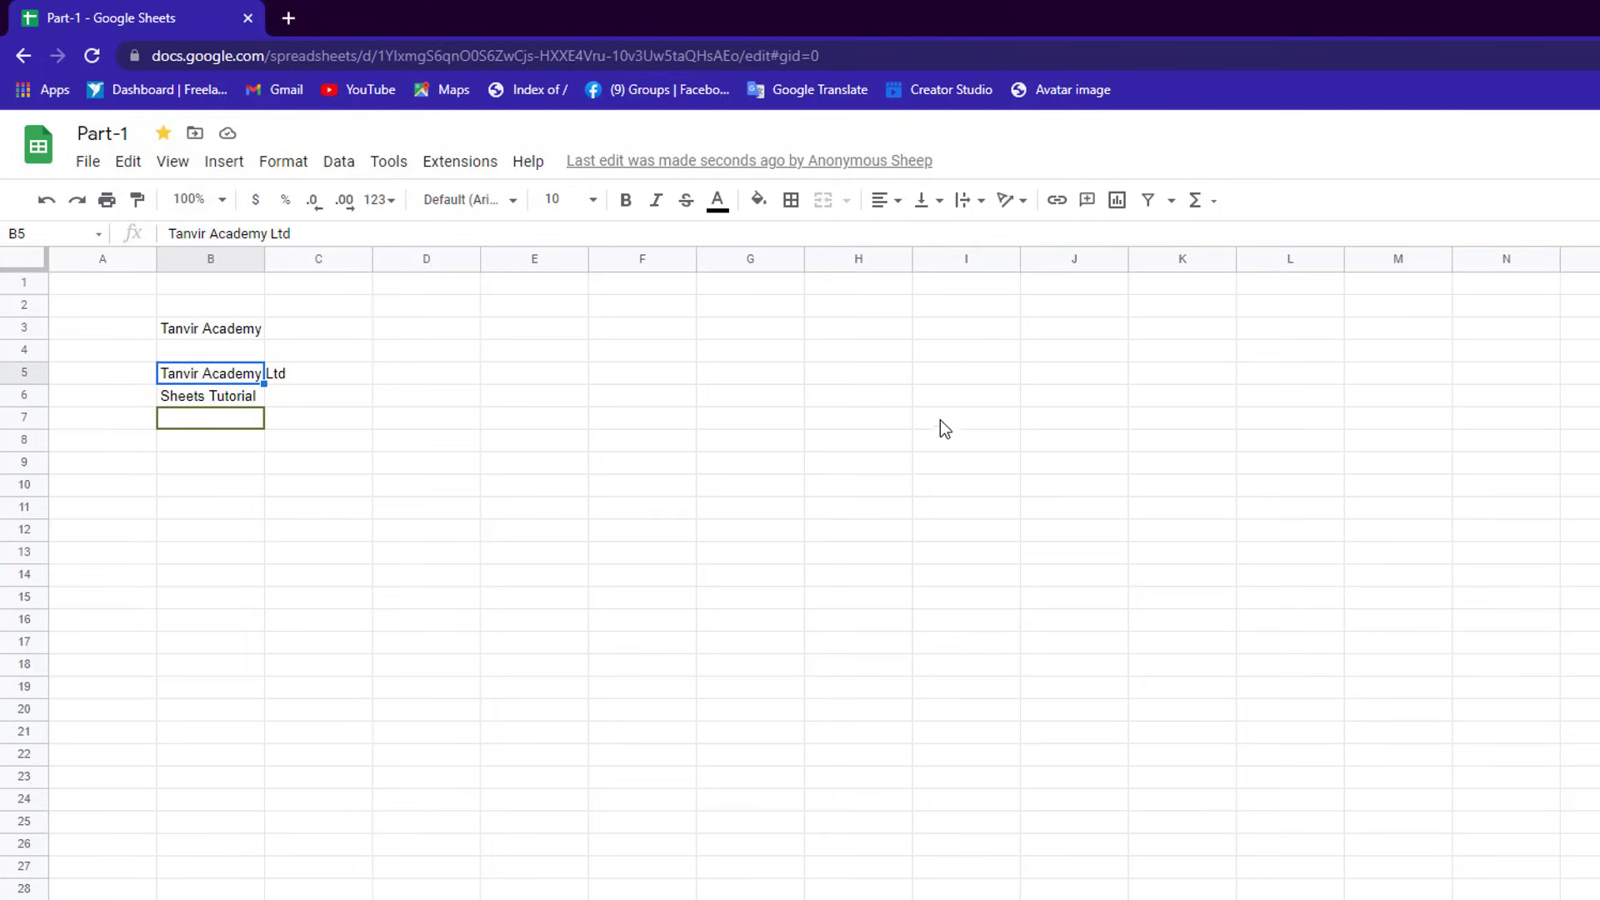
left_click(940, 420)
Step: Select G7:K19 and apply All borders to the range
left_click_drag(724, 422, 1185, 705)
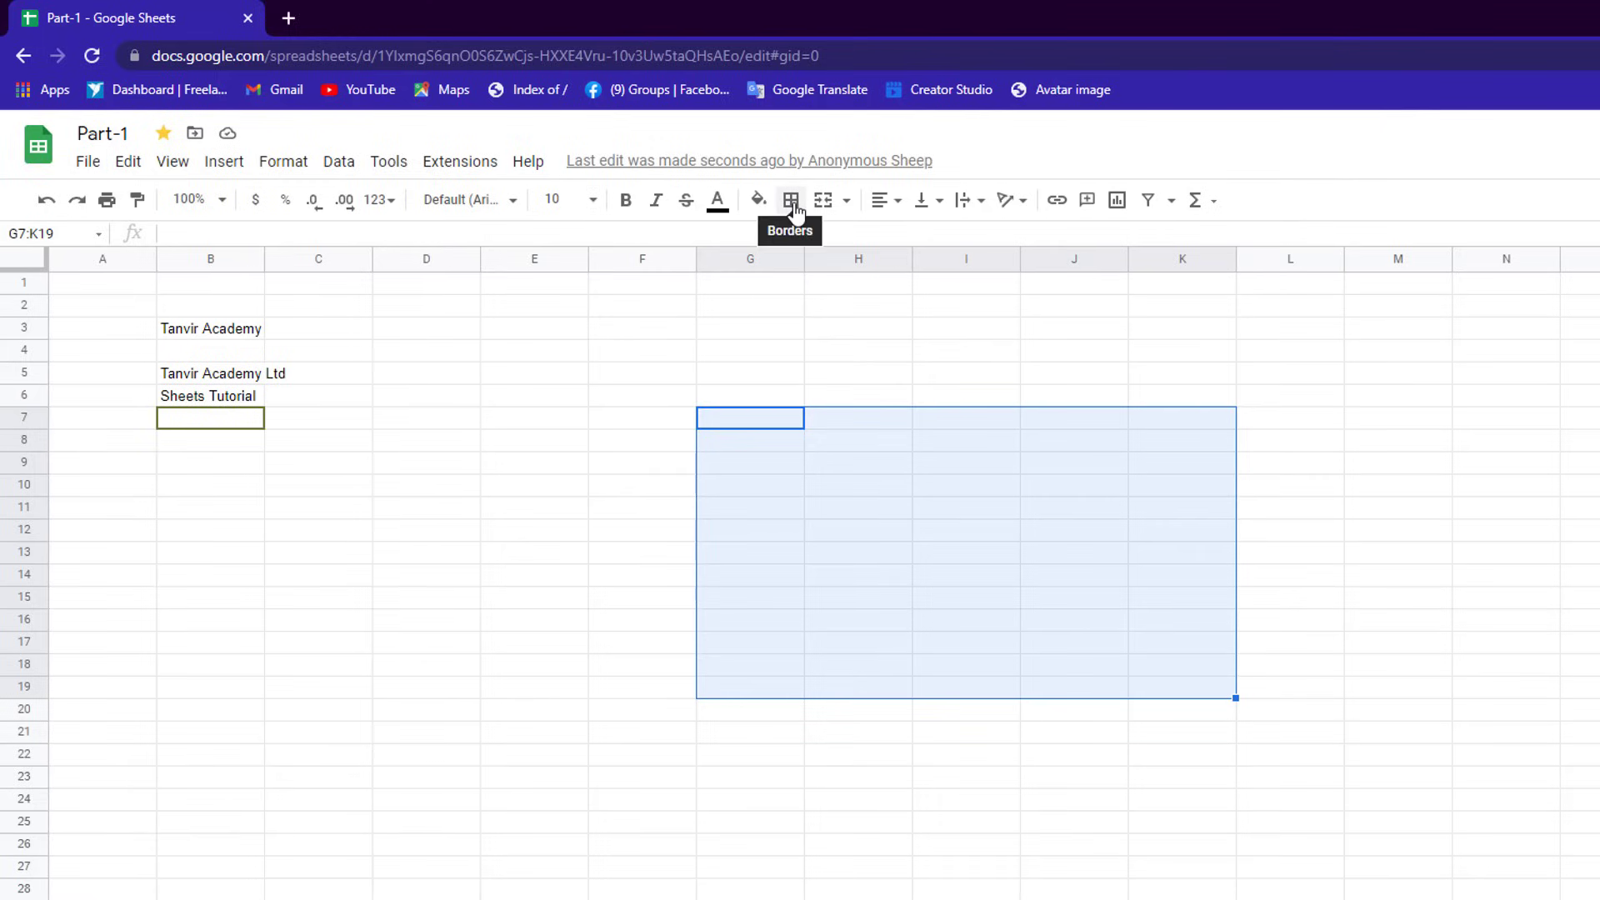
left_click(792, 201)
left_click(799, 242)
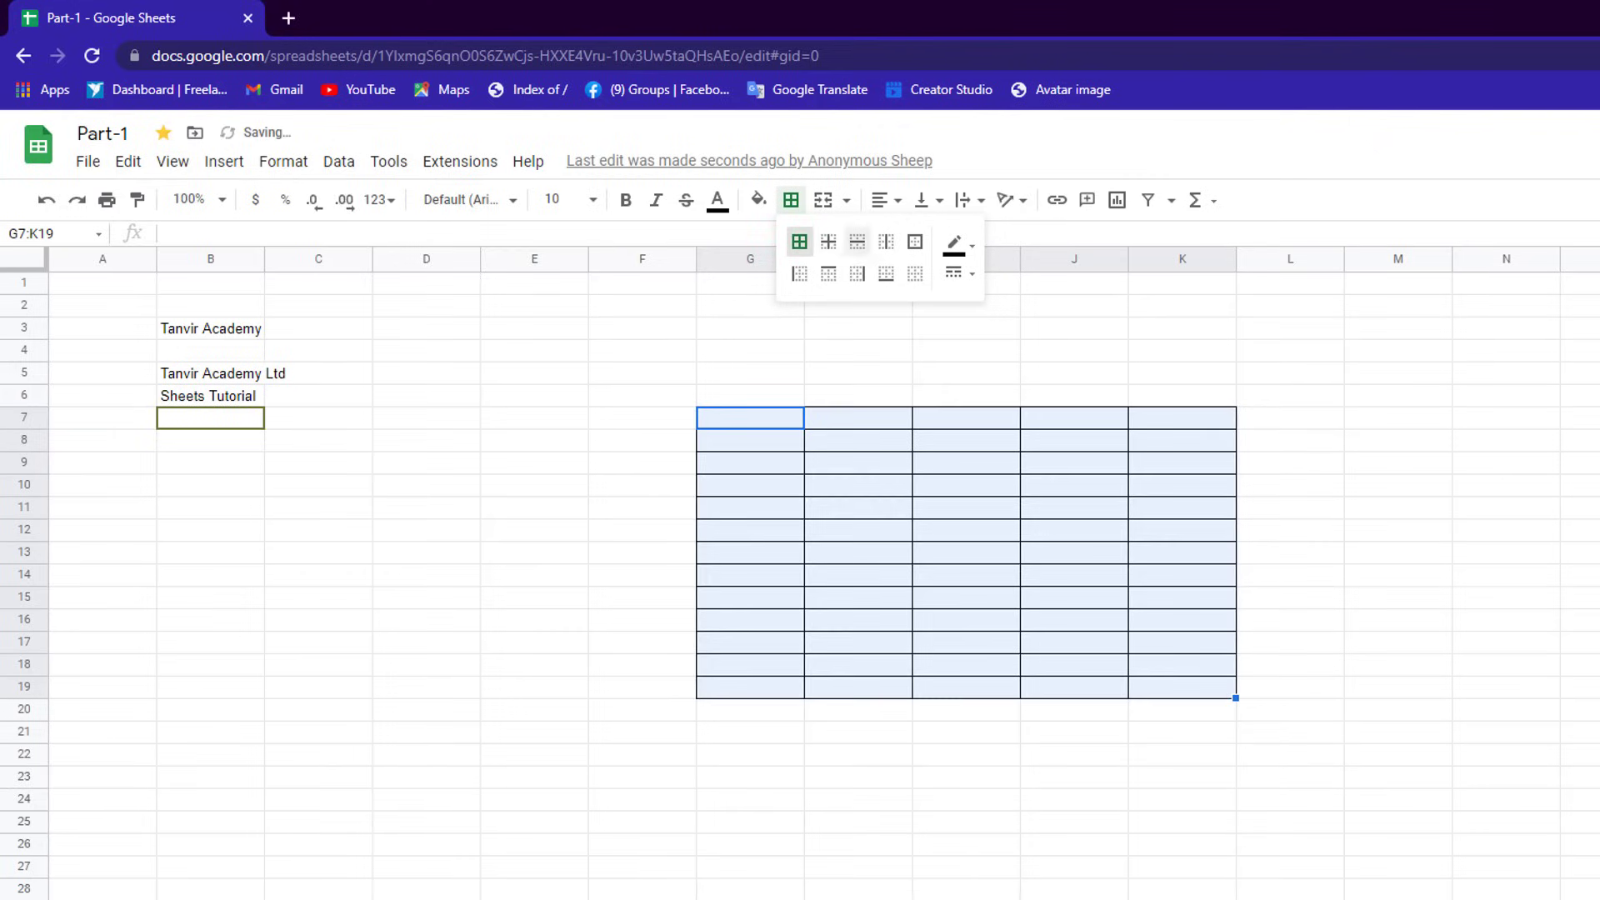
left_click(559, 714)
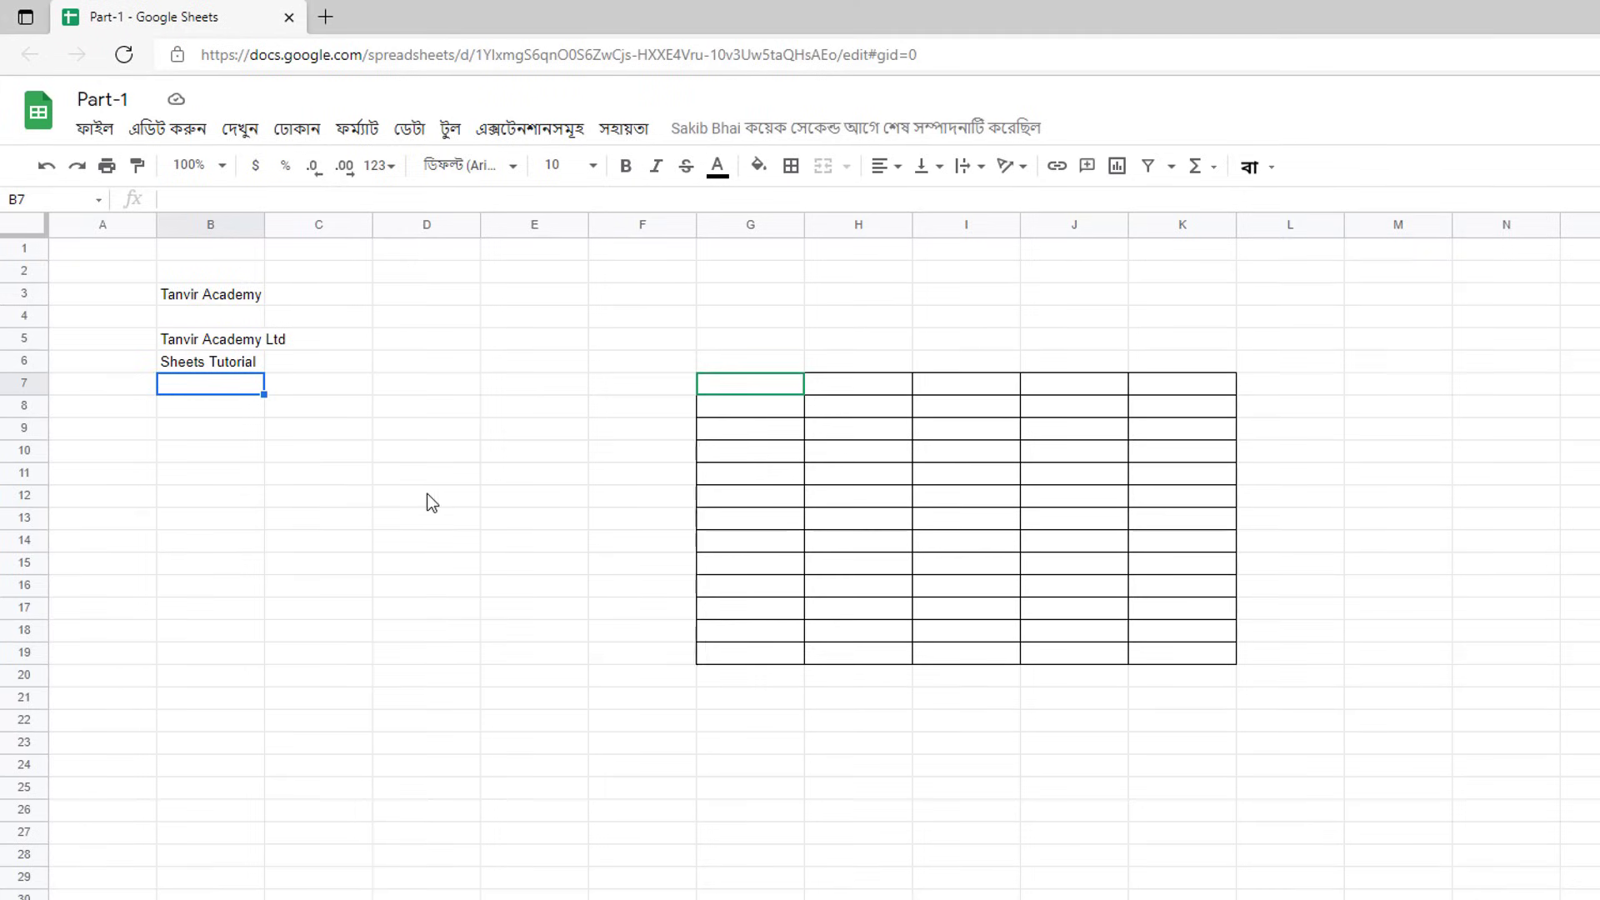
left_click(447, 478)
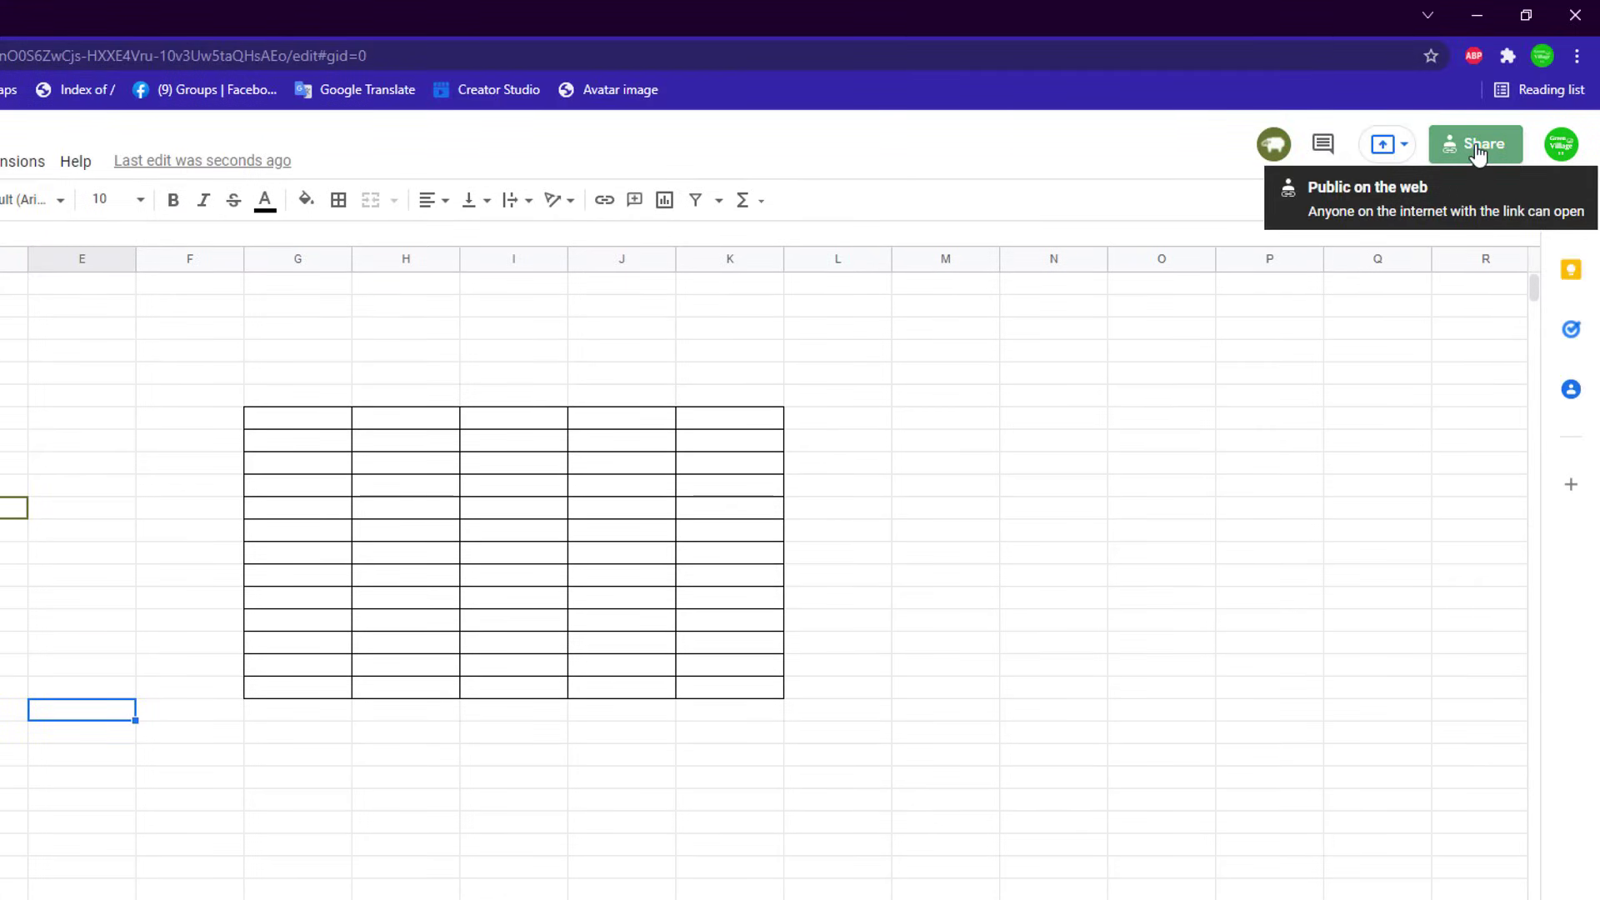
Step: Copy the spreadsheet's share link from the Share dialog
left_click(1021, 393)
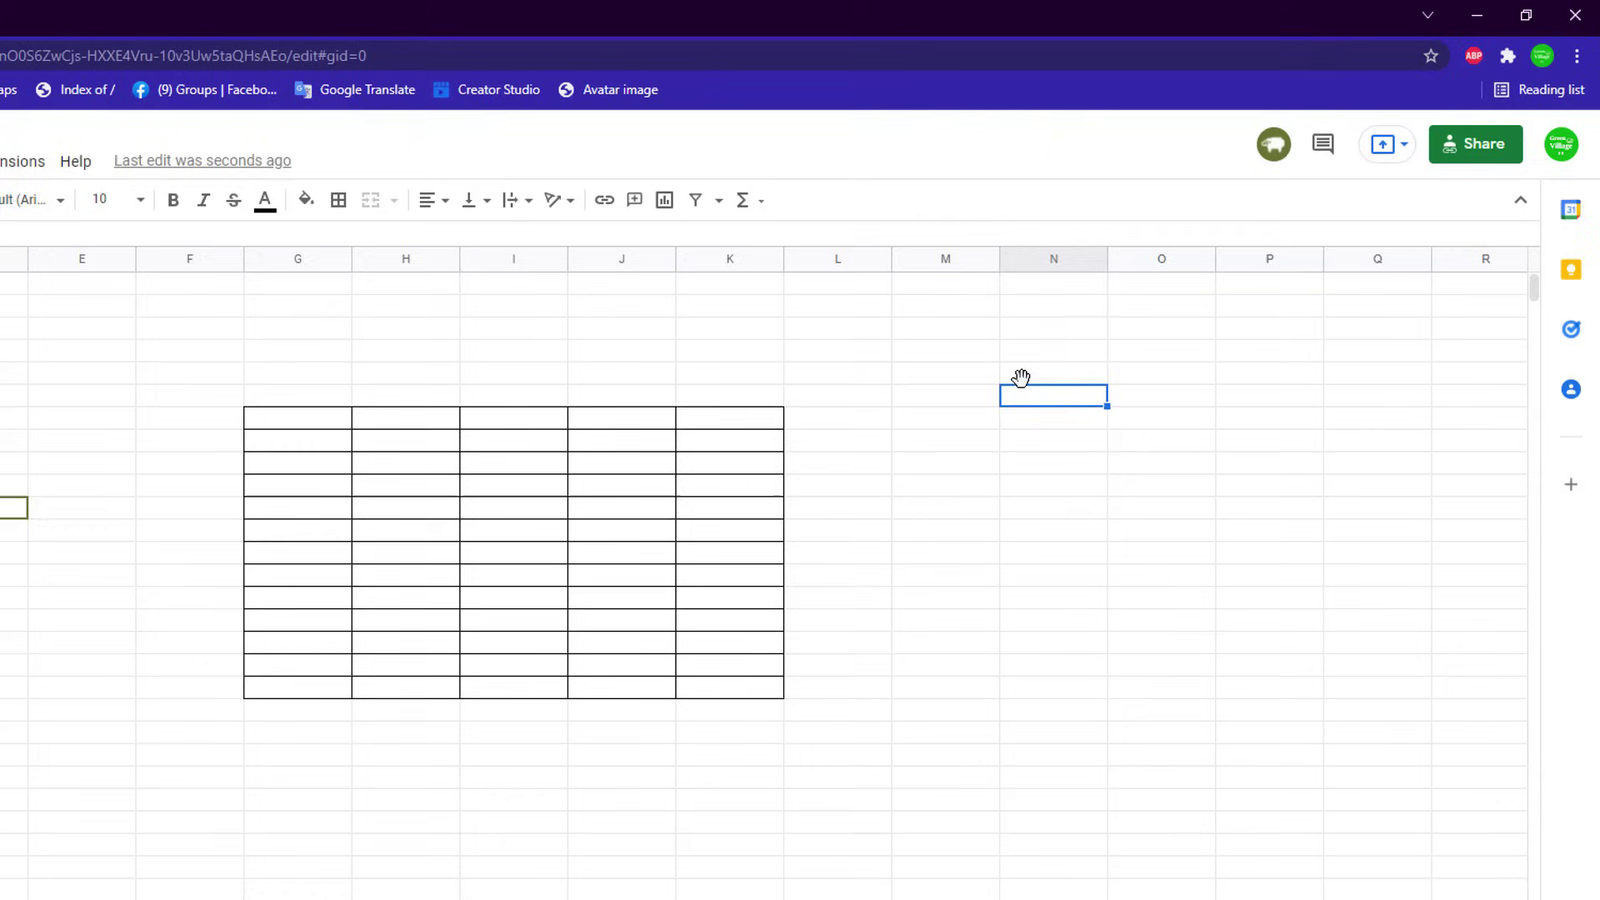
left_click(1447, 164)
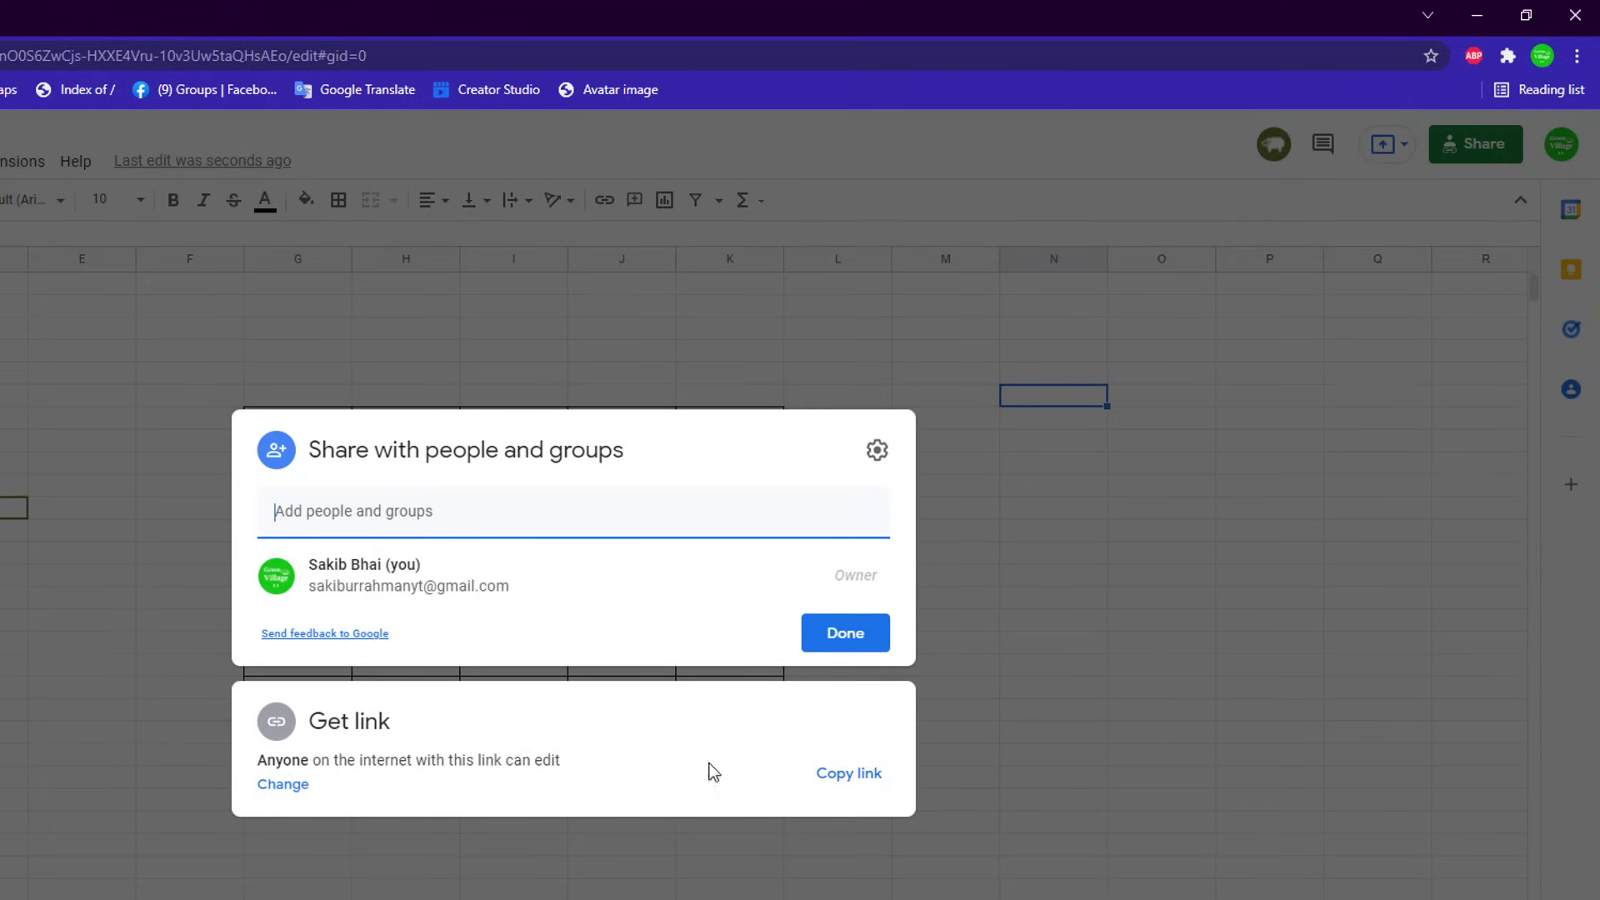
left_click(855, 779)
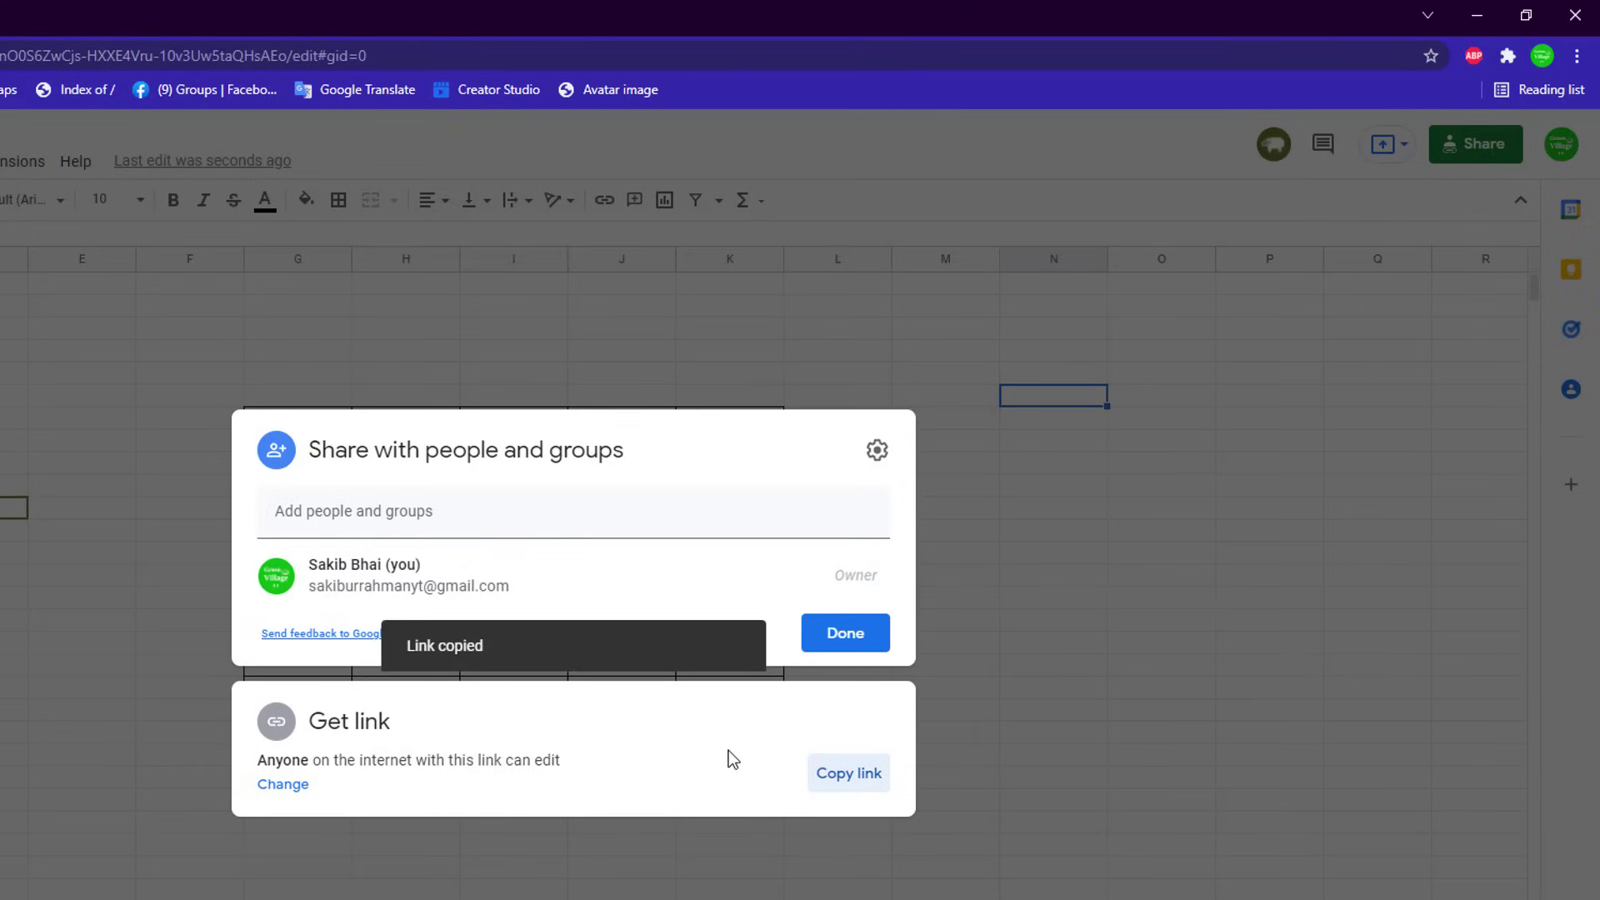
Step: Confirm link access remains 'Anyone with the link' as Editor, then close the sharing settings
left_click(380, 737)
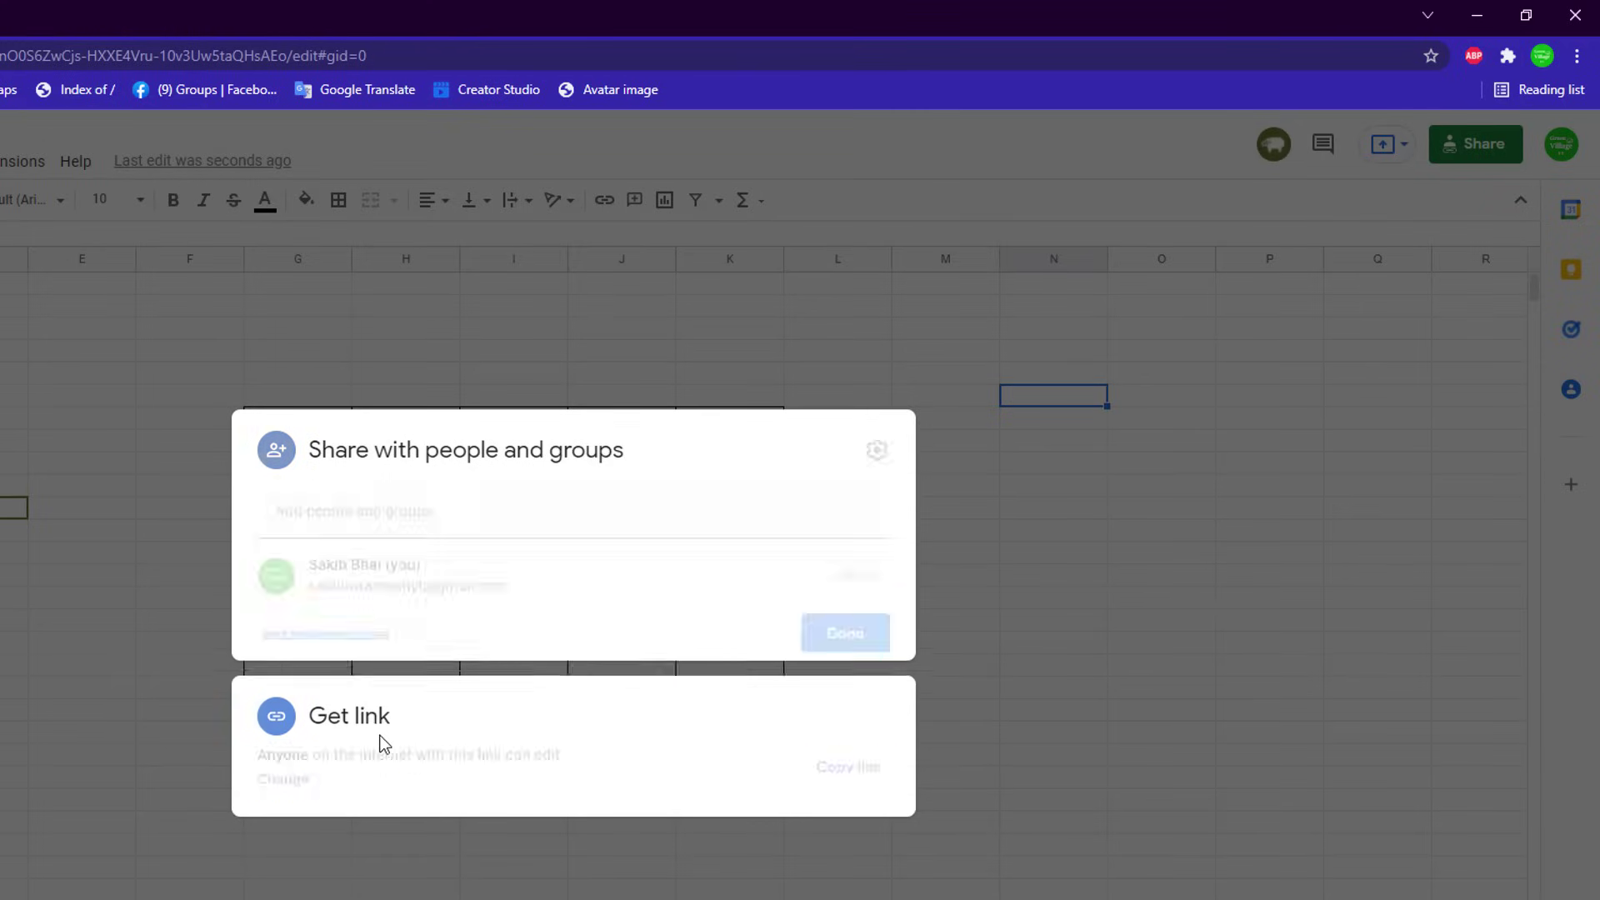
left_click(868, 713)
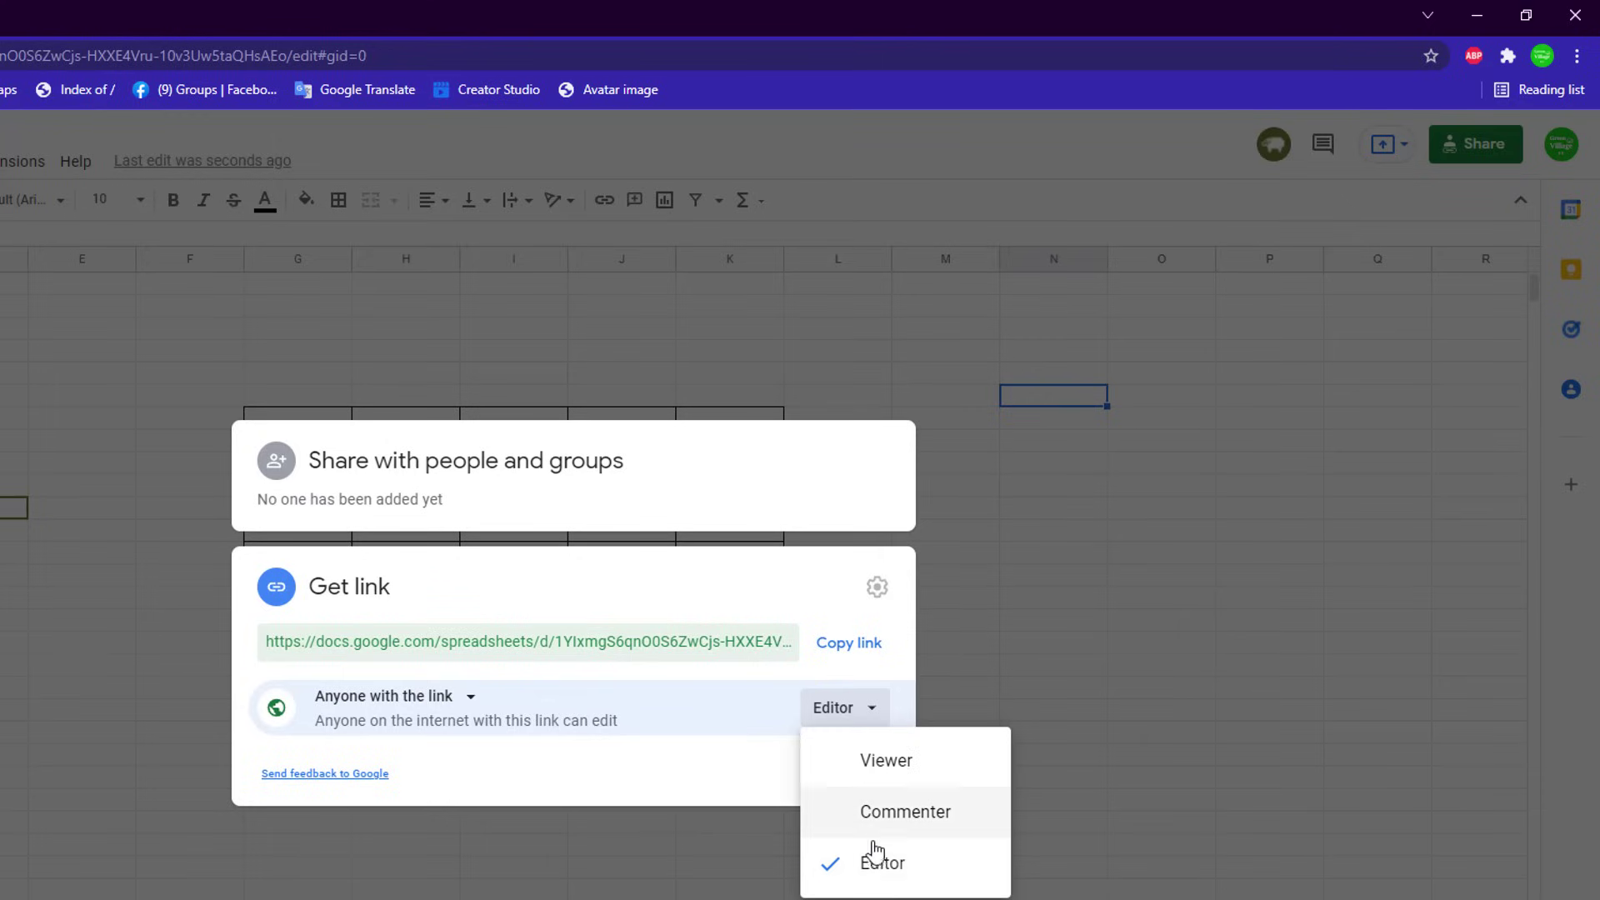
left_click(467, 700)
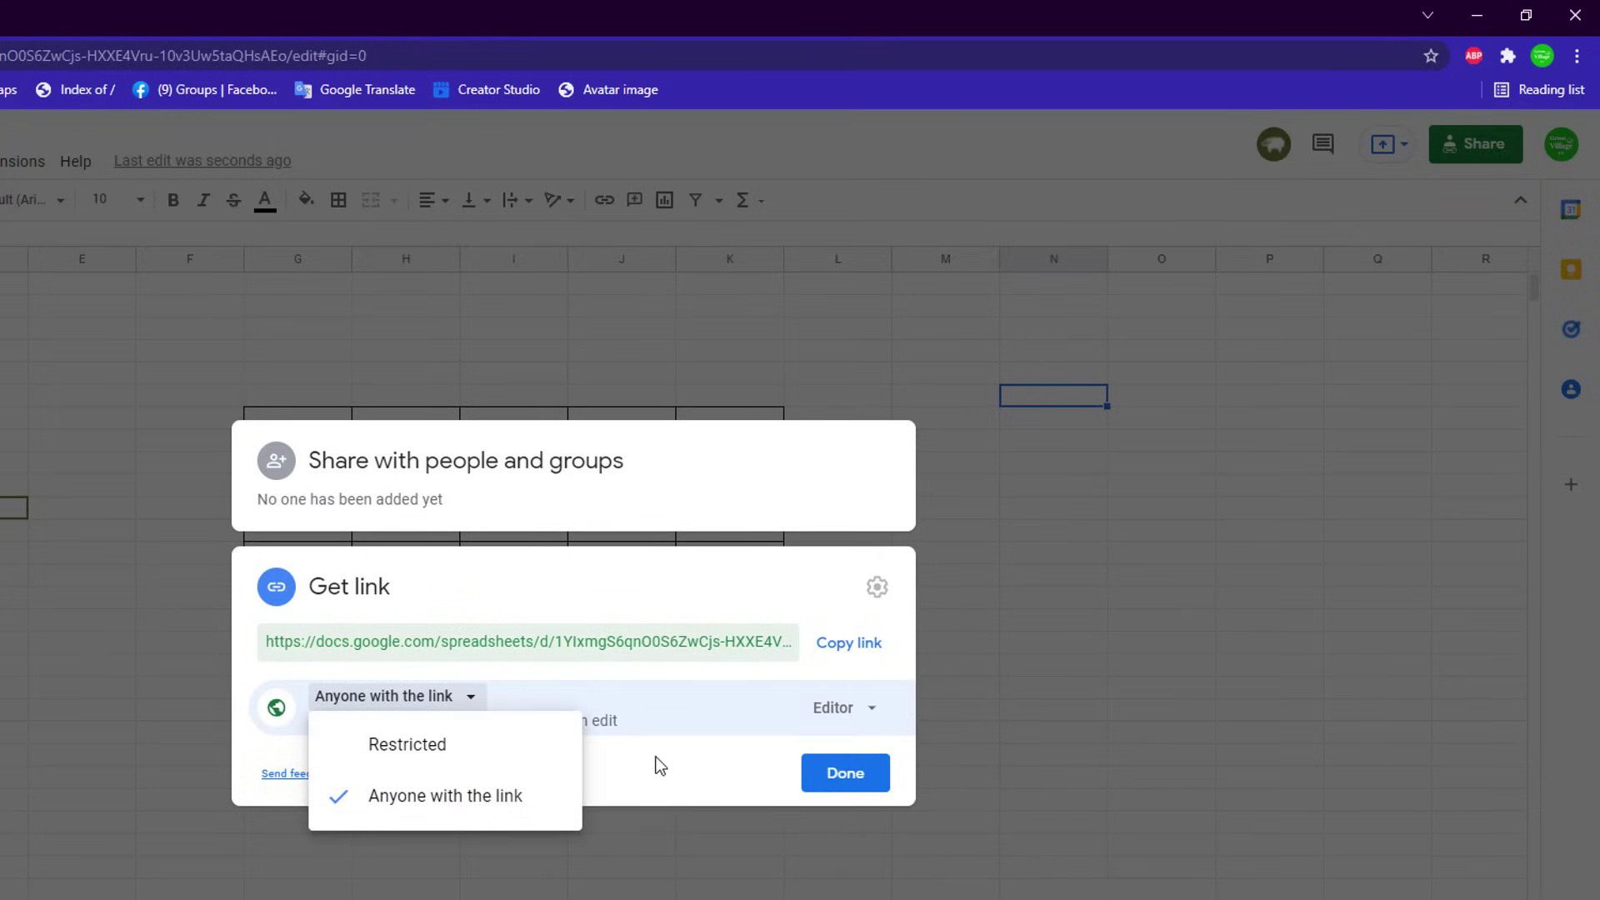
left_click(662, 787)
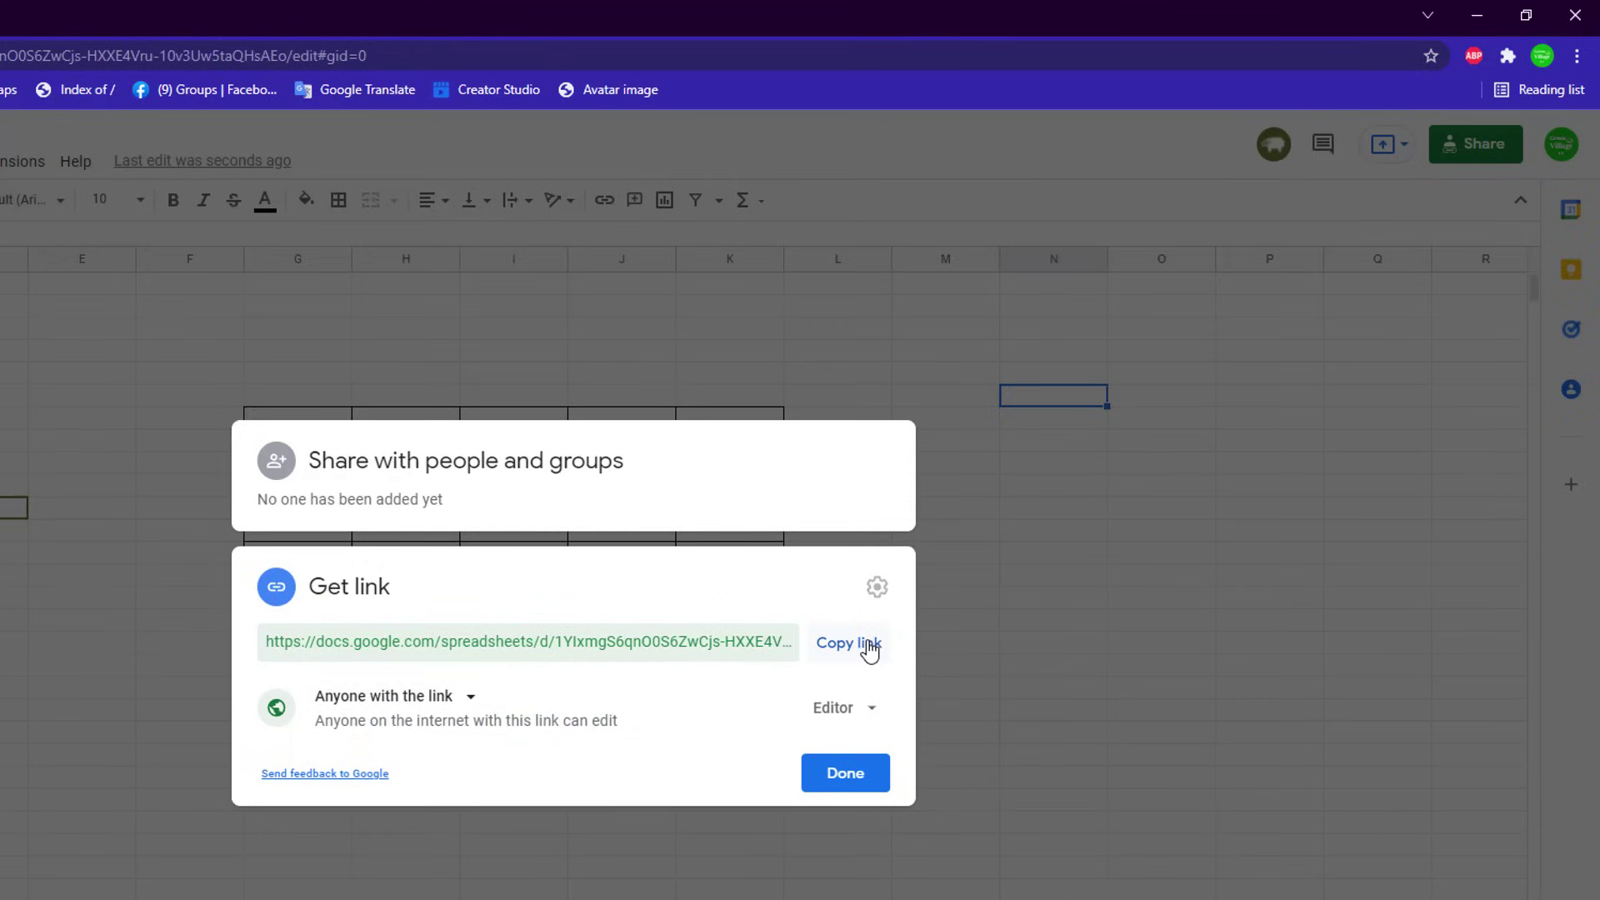
left_click(867, 710)
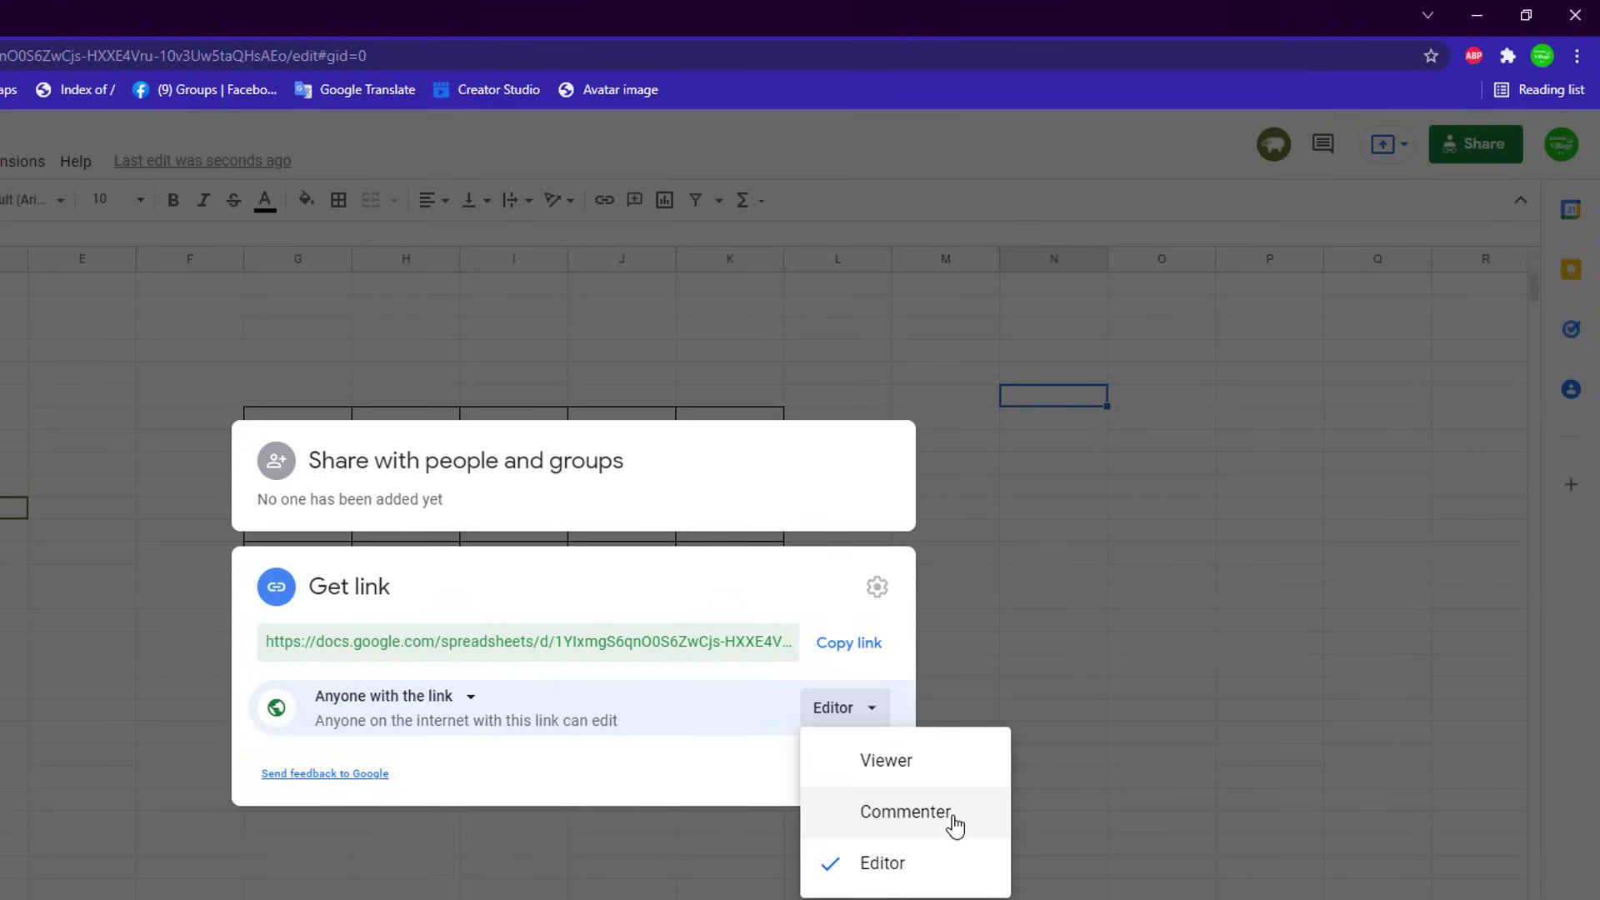
left_click(689, 597)
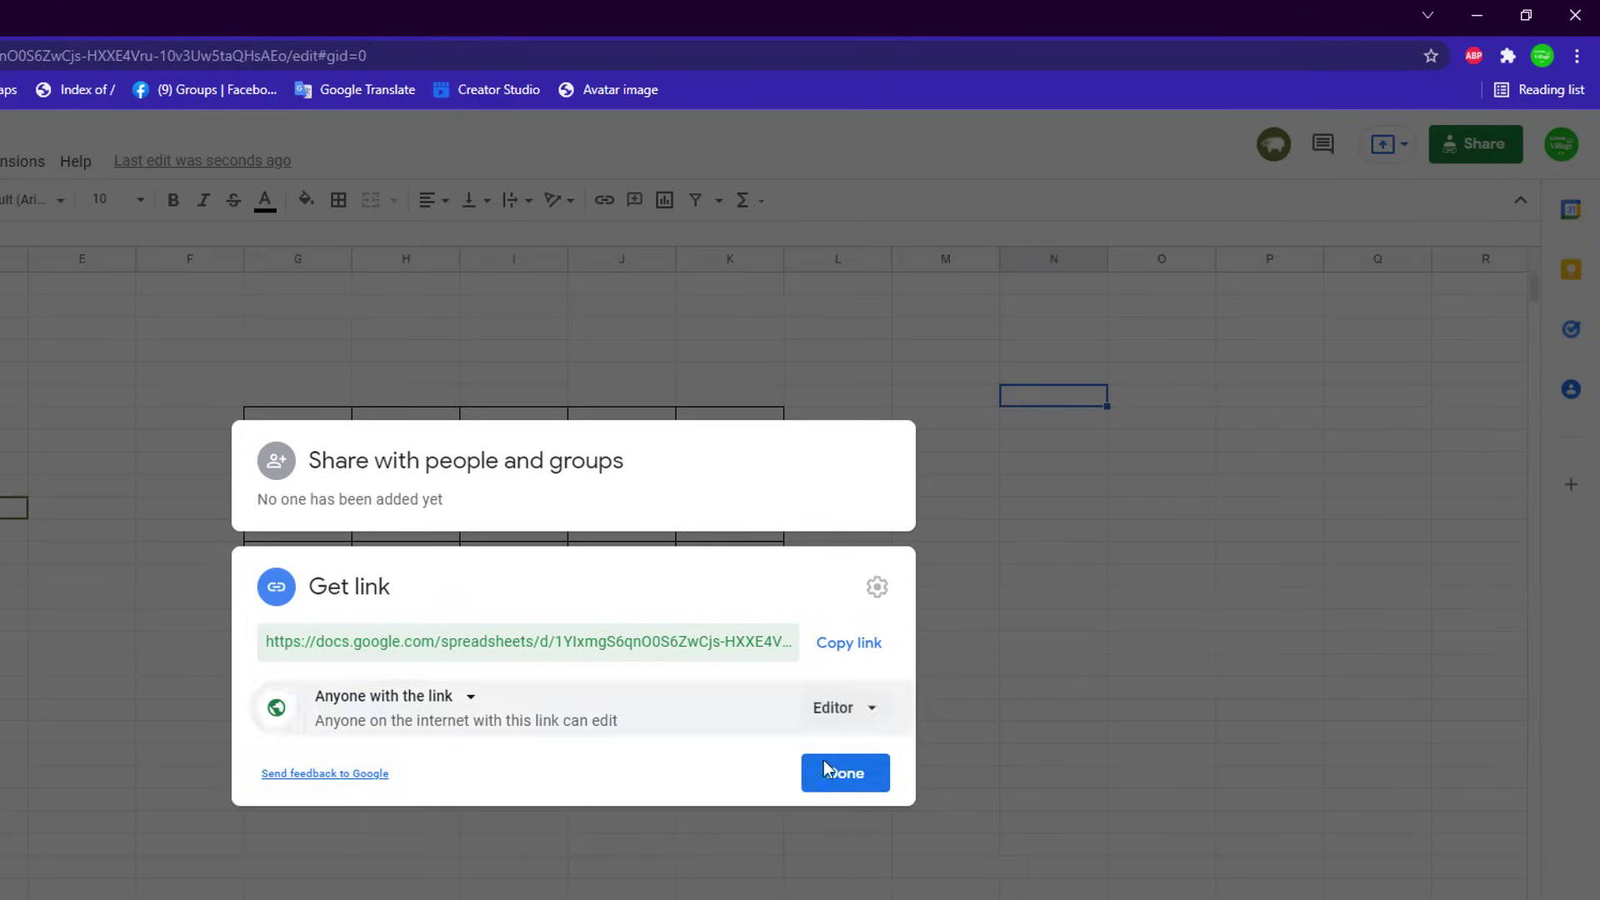
left_click(866, 784)
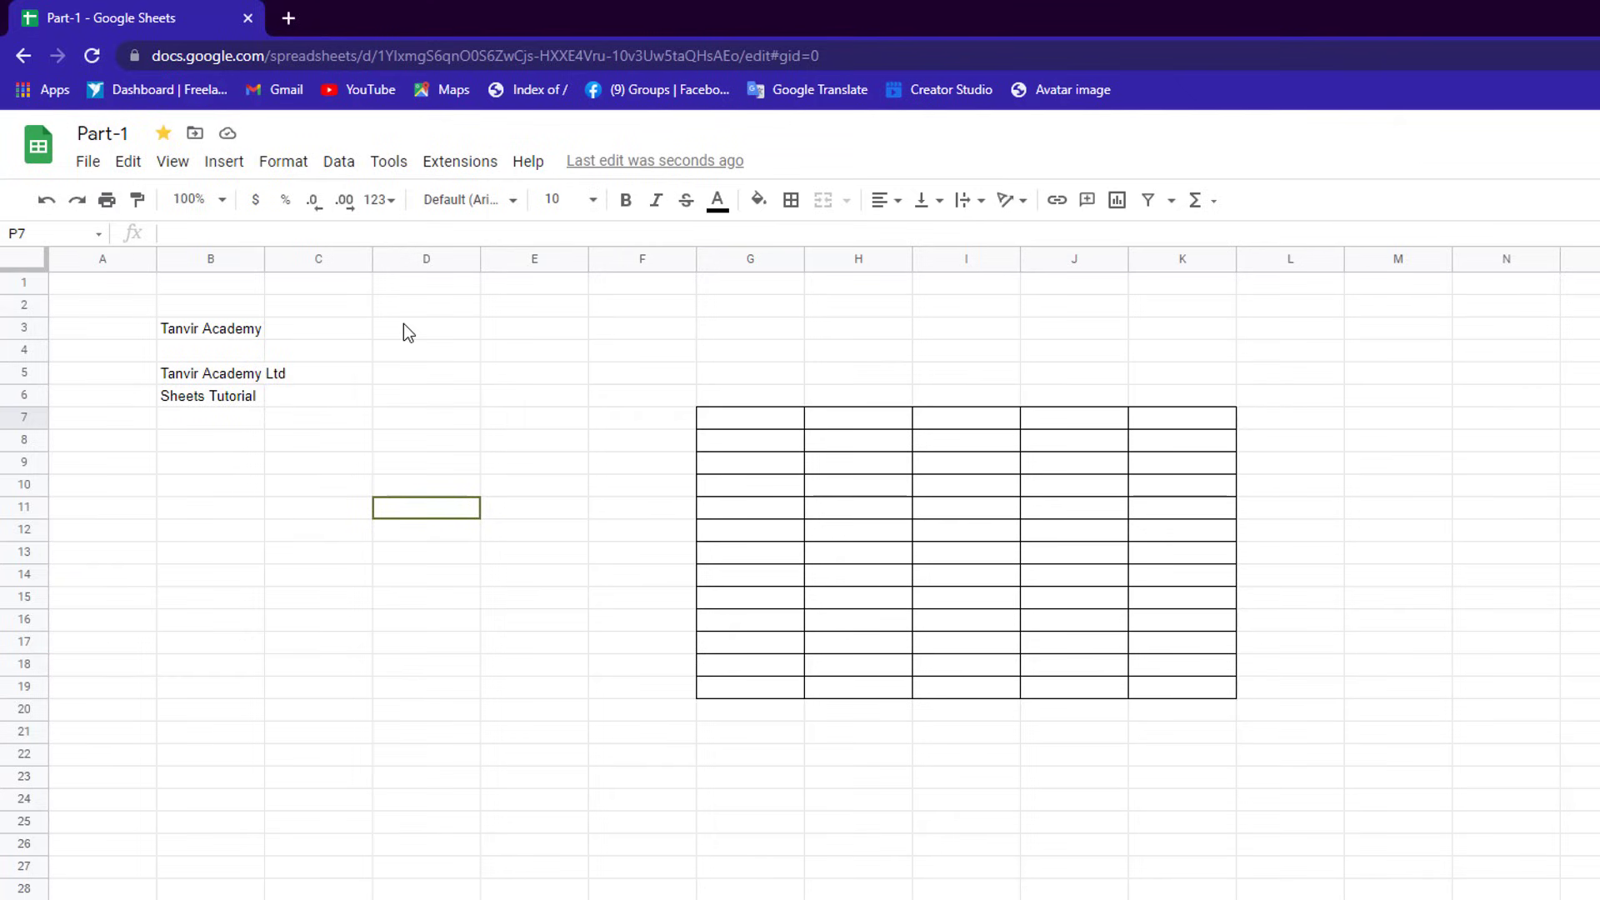
left_click(94, 165)
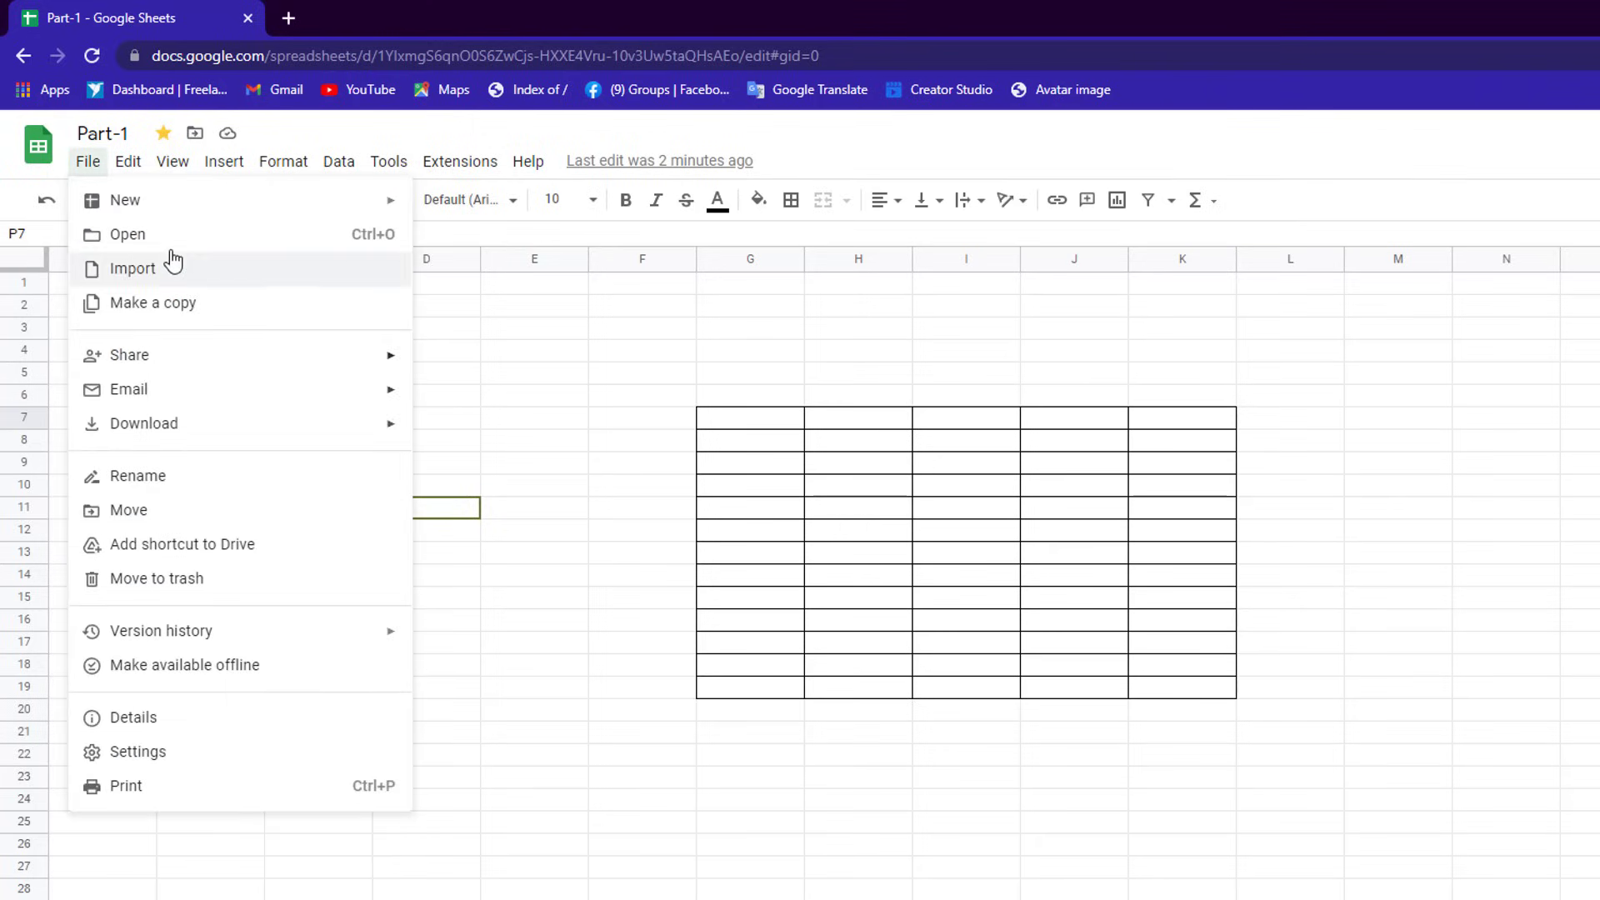
mouse_move(173, 162)
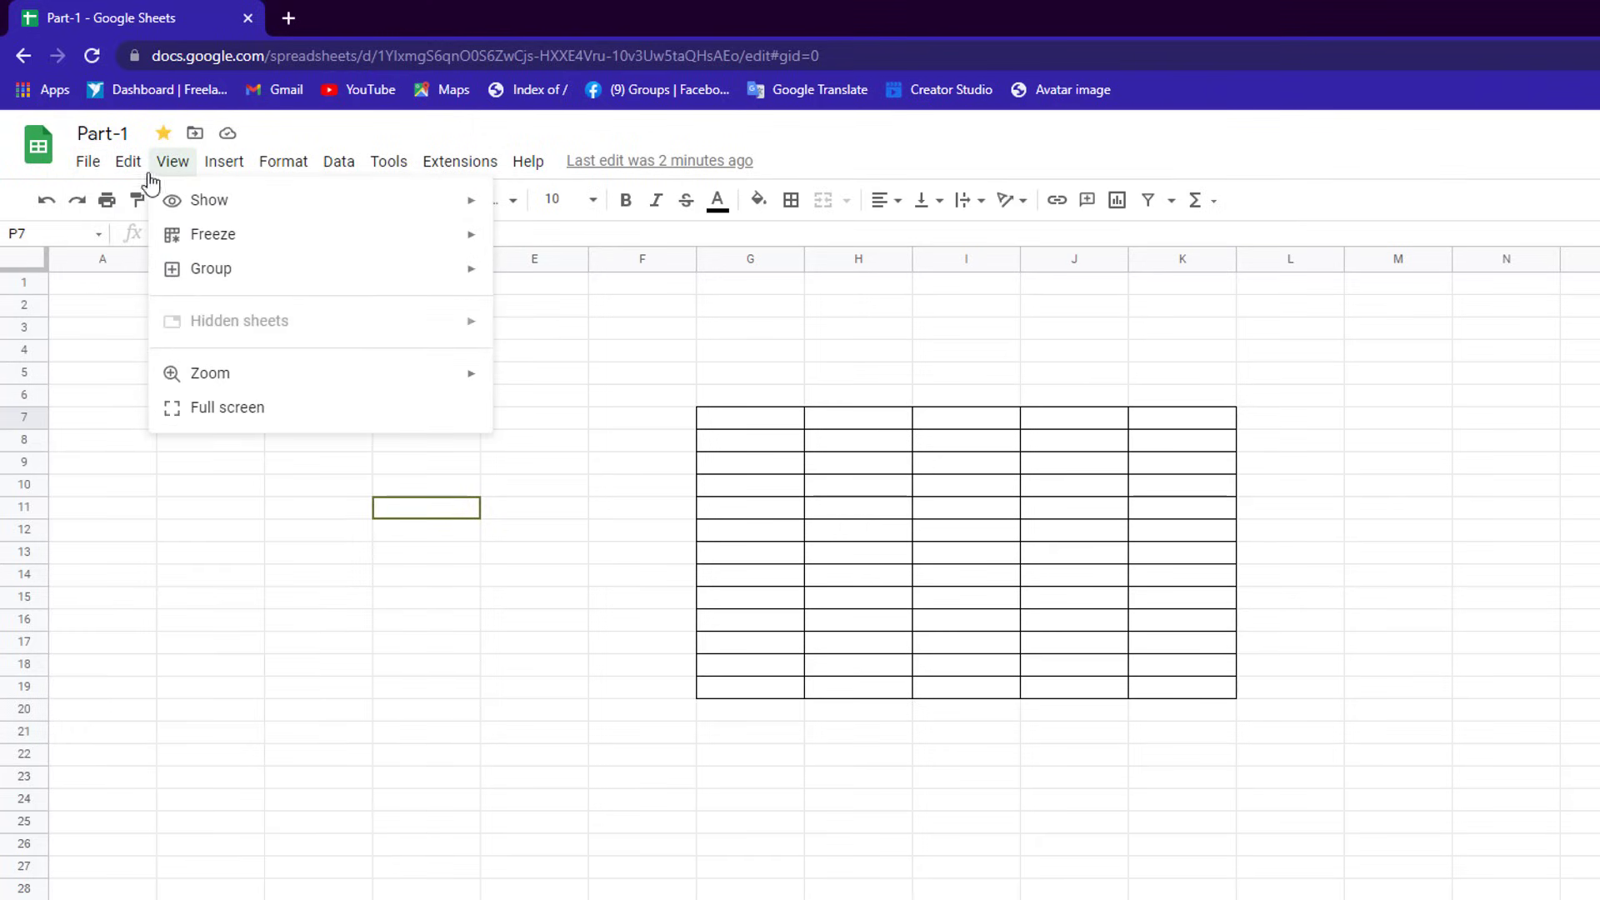
left_click(550, 374)
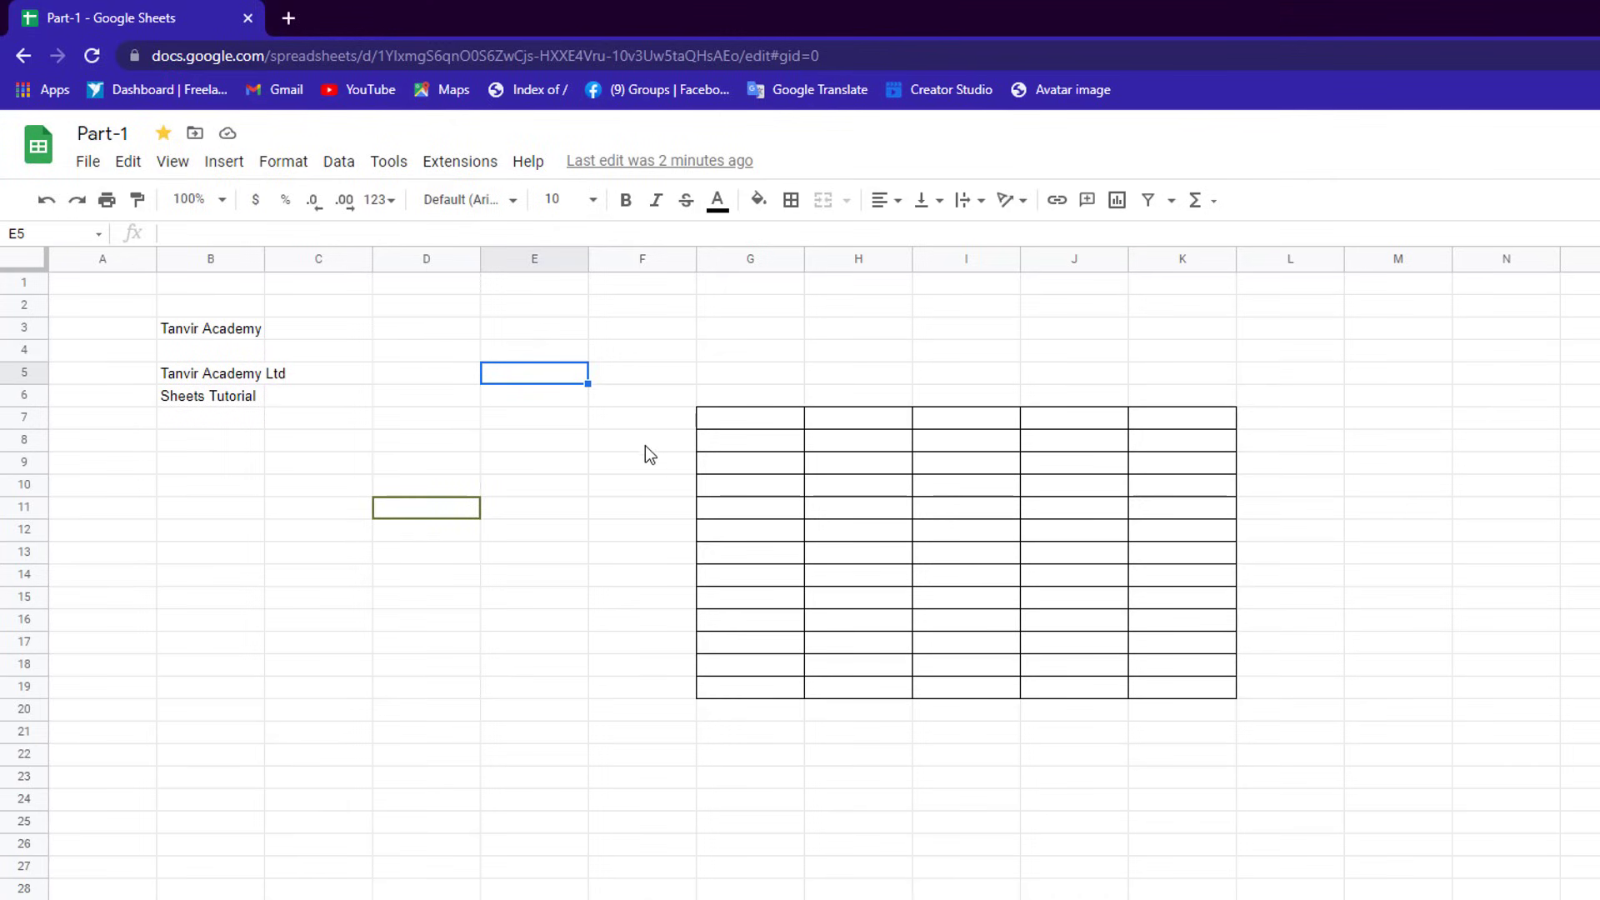